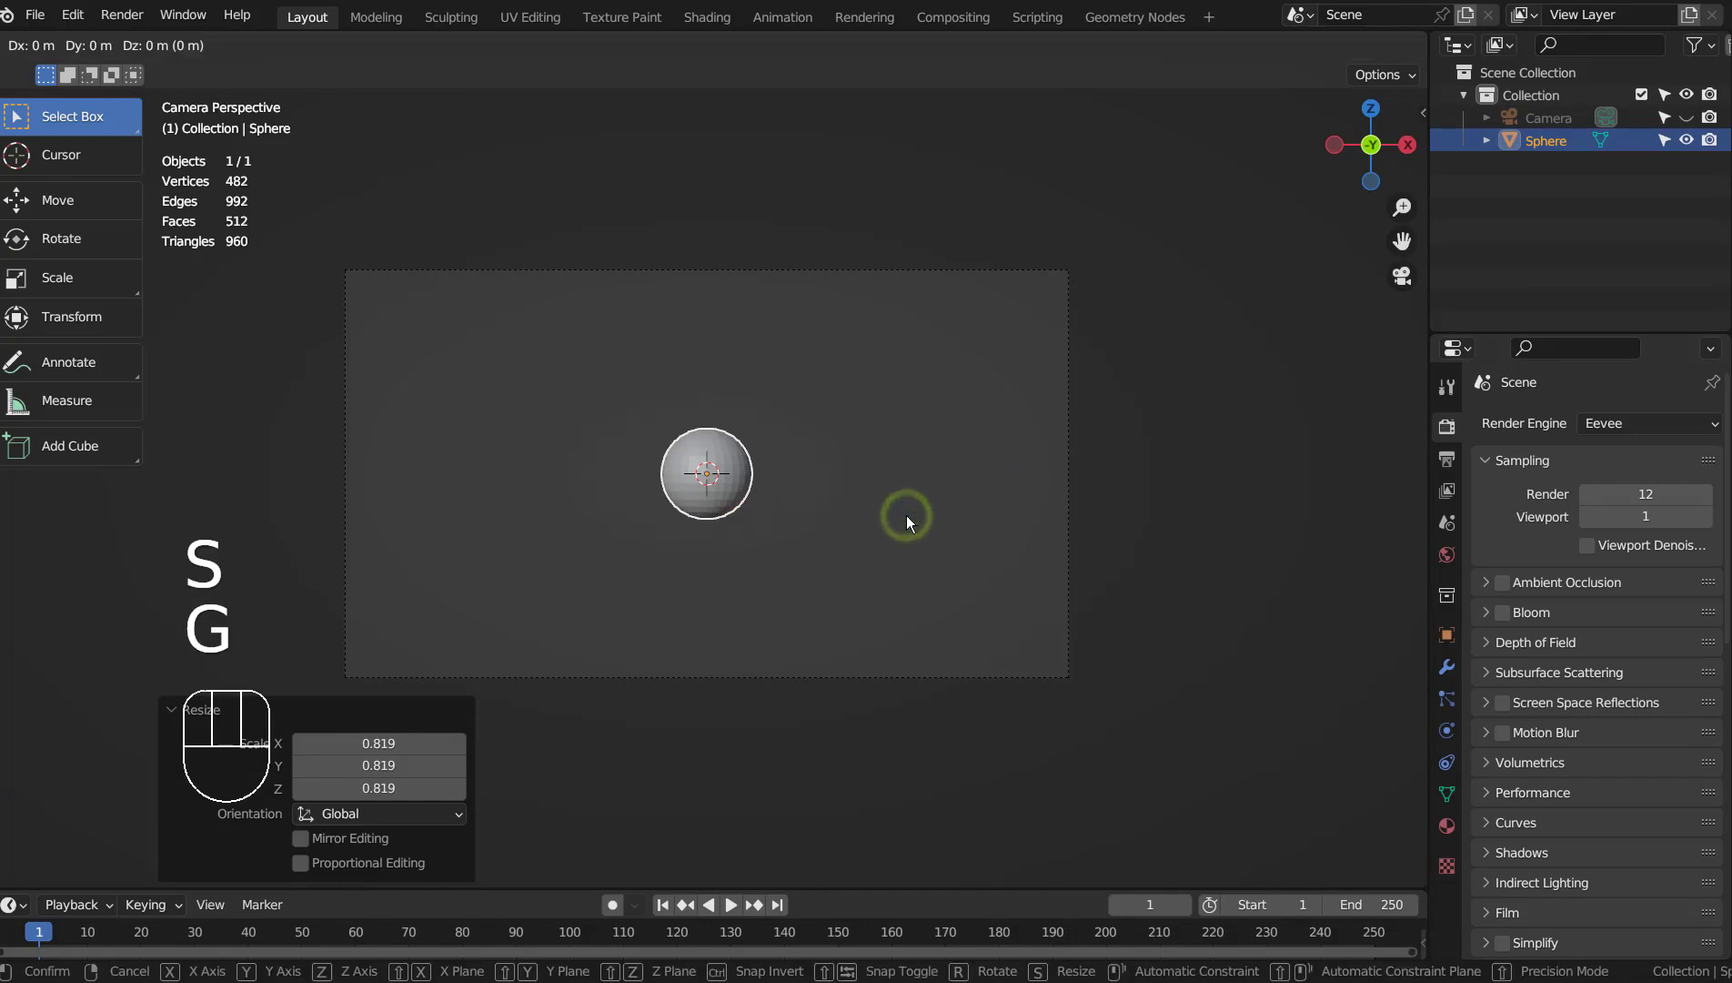
Raise the sphere along Z and scale it into an egg shape, about 1.24 vertically and about 1.59 uniformly
key(z)
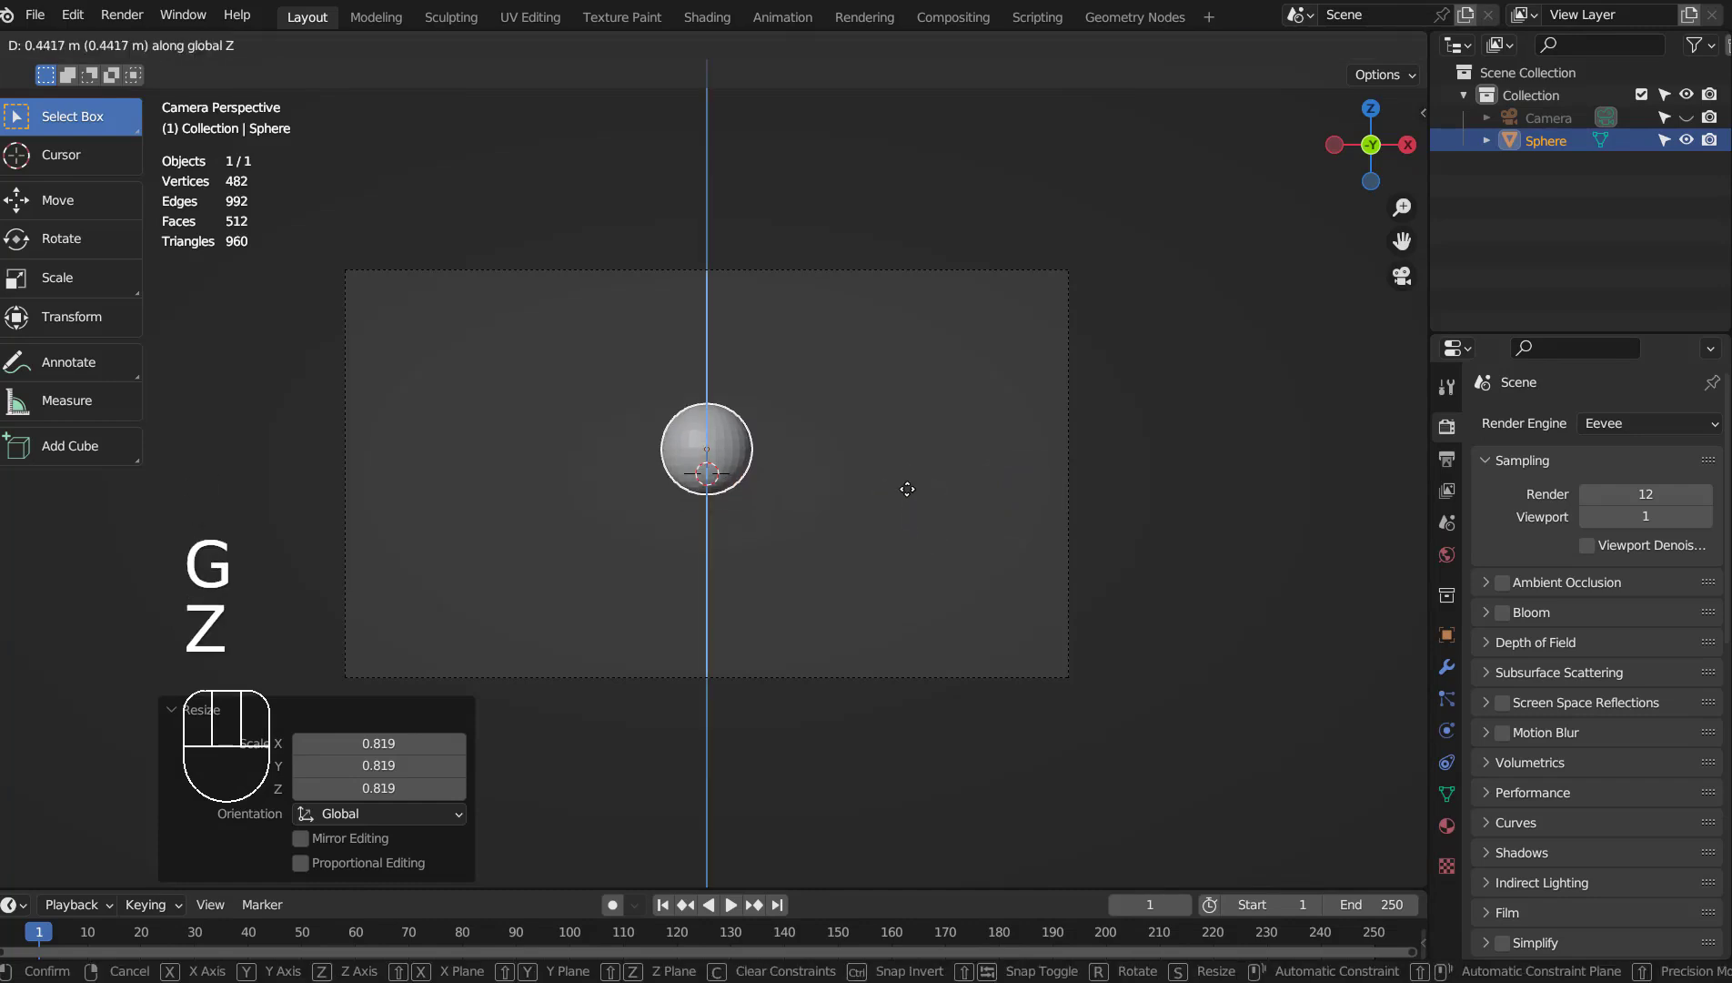
click(907, 477)
key(s)
key(z)
click(955, 466)
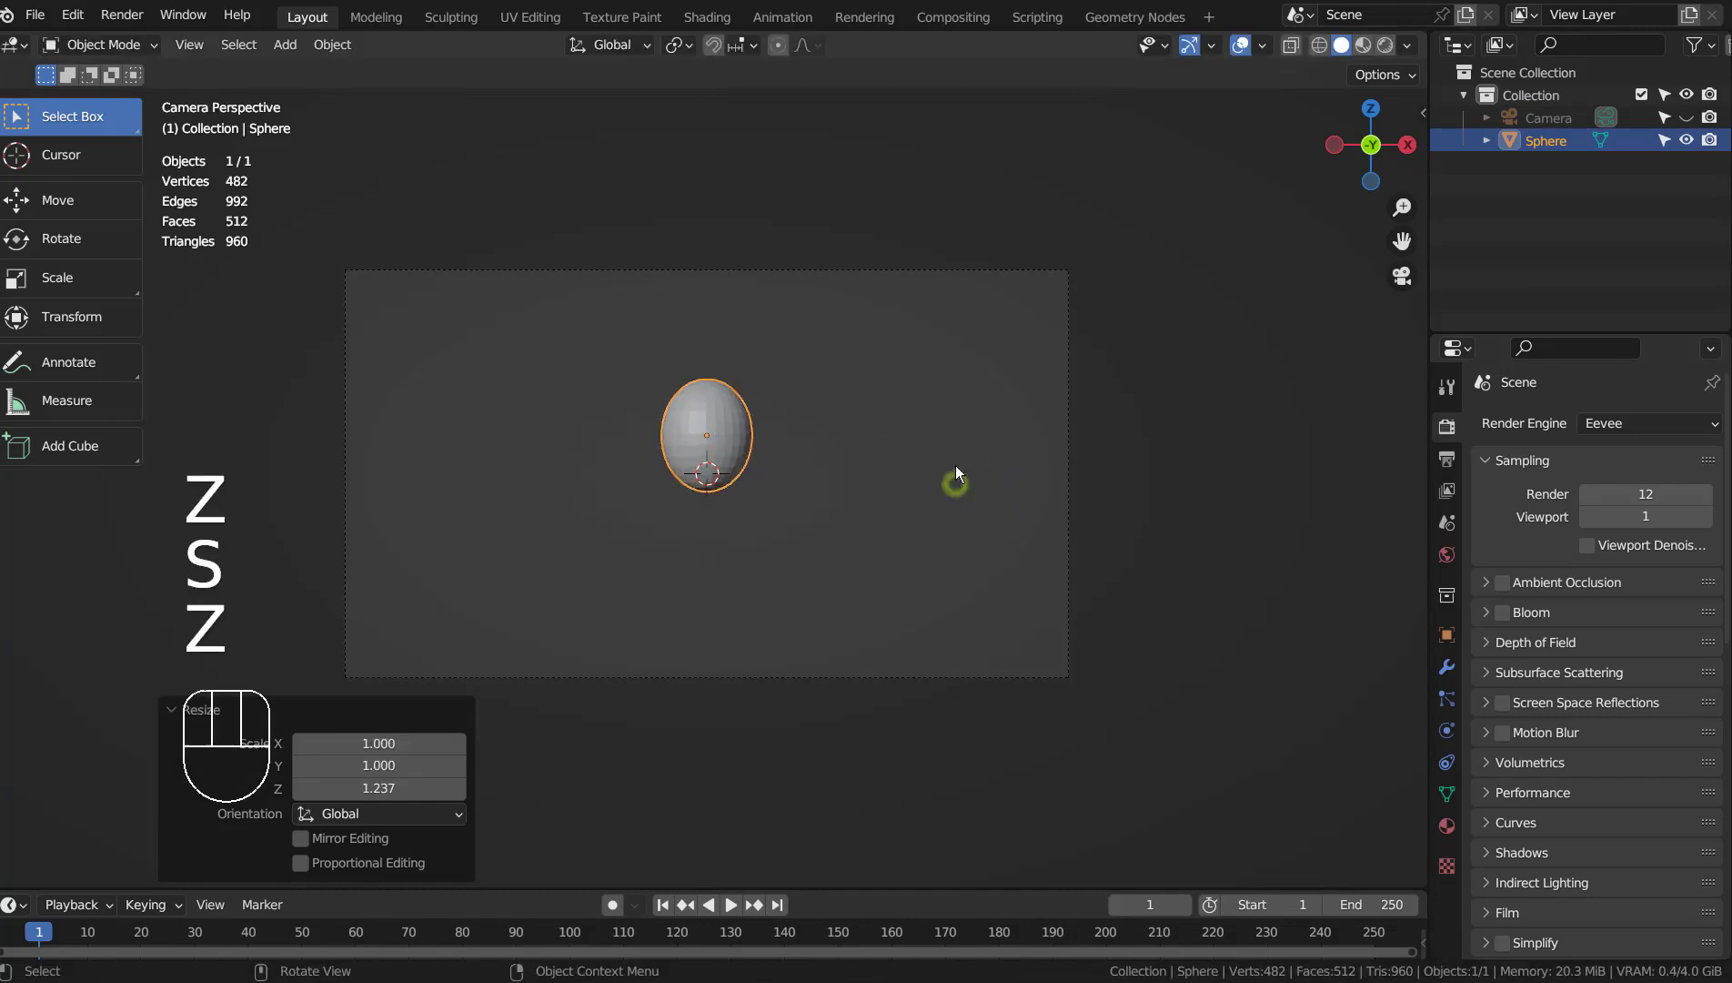
key(shift)
key(s)
click(1102, 457)
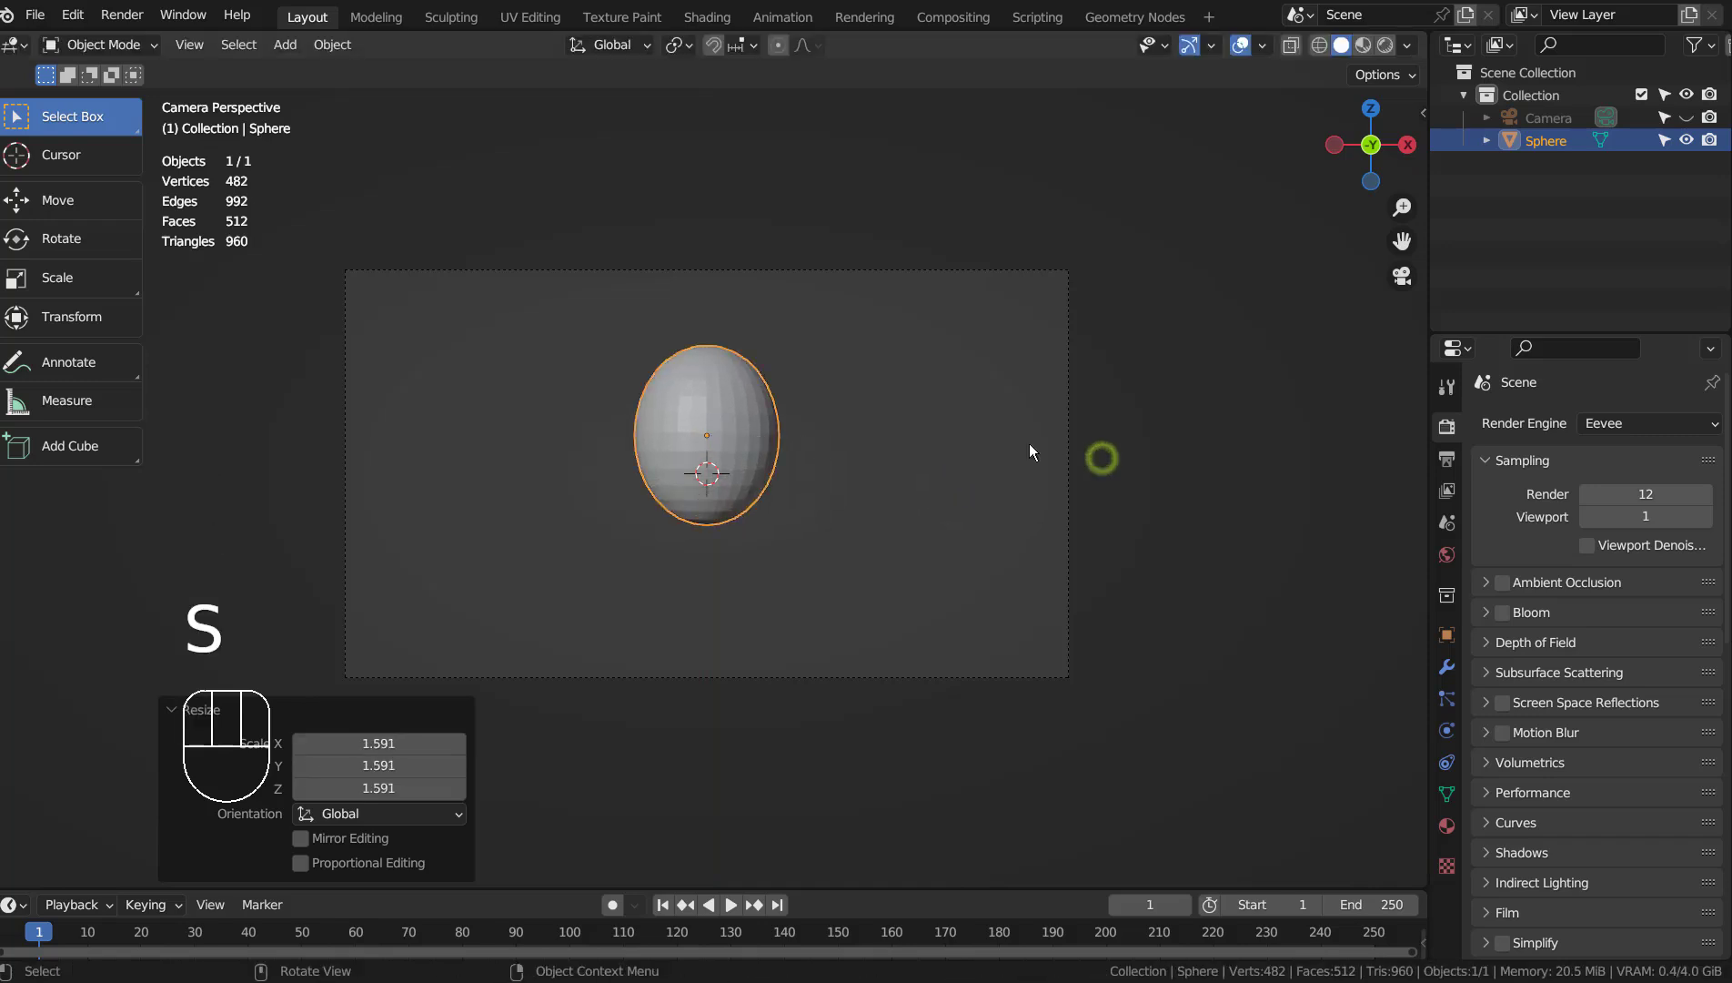
Duplicate the egg-shaped head about 3.39 m straight down and enlarge the copy by about 1.08 overall and 1.29 along Z
key(shift+d)
key(z)
click(898, 628)
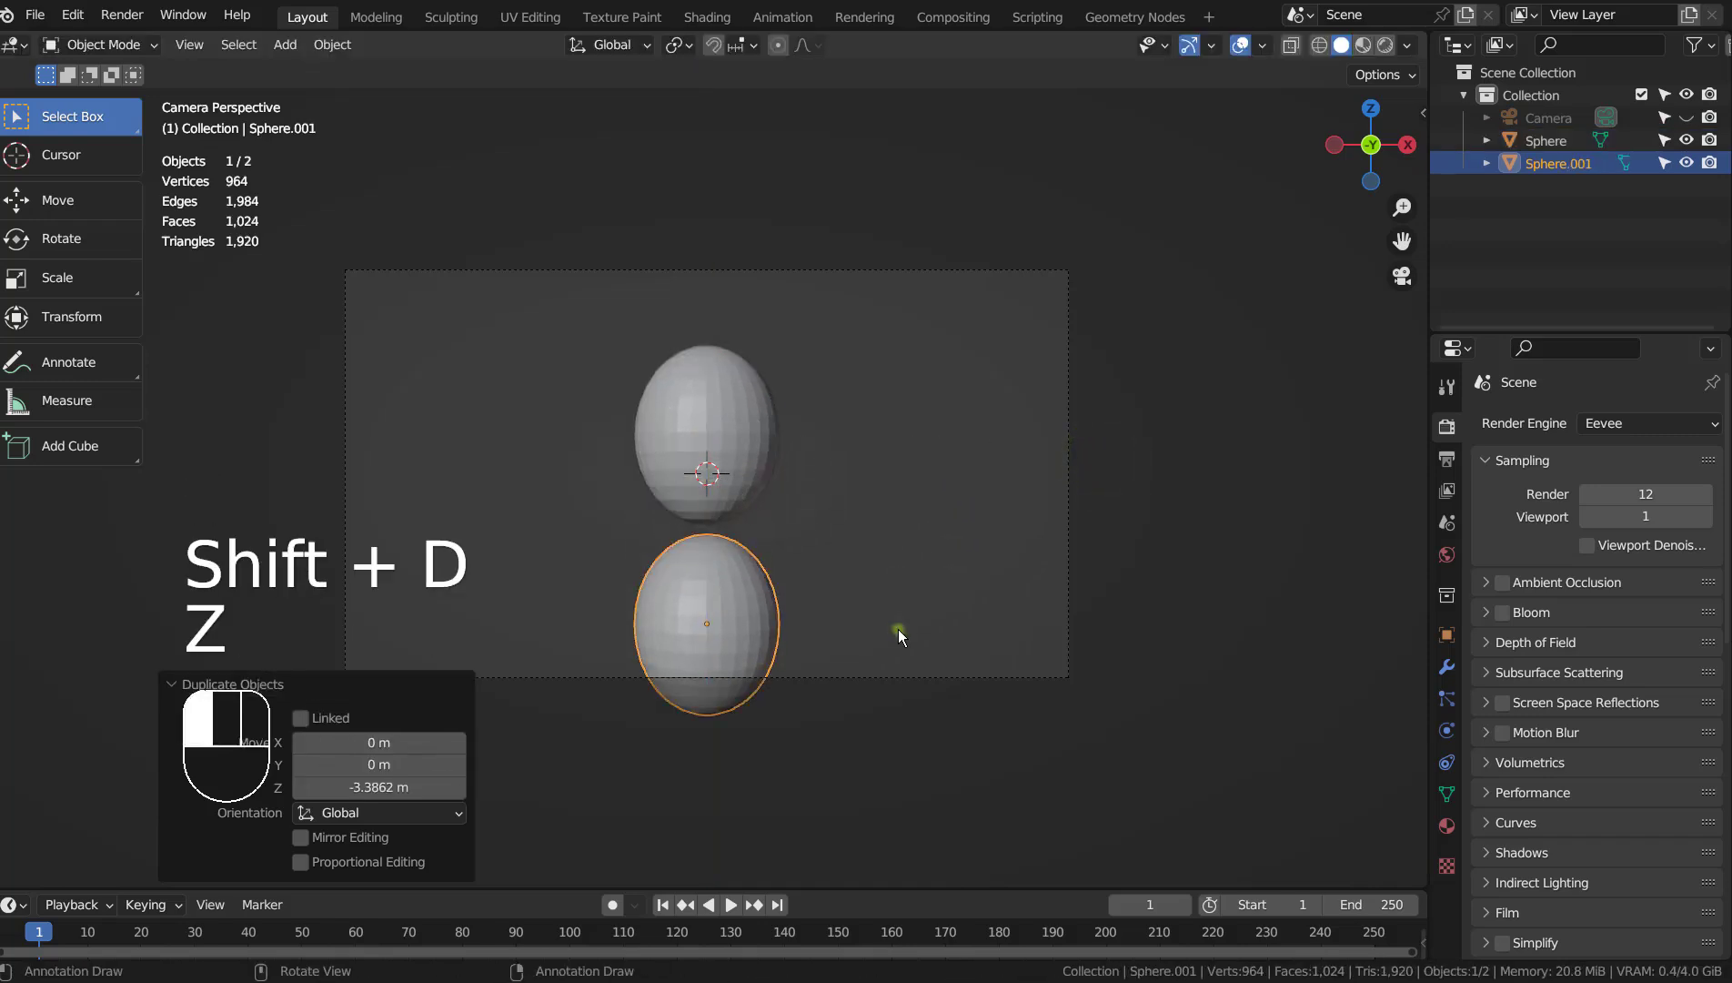
key(s)
click(905, 623)
key(s)
key(z)
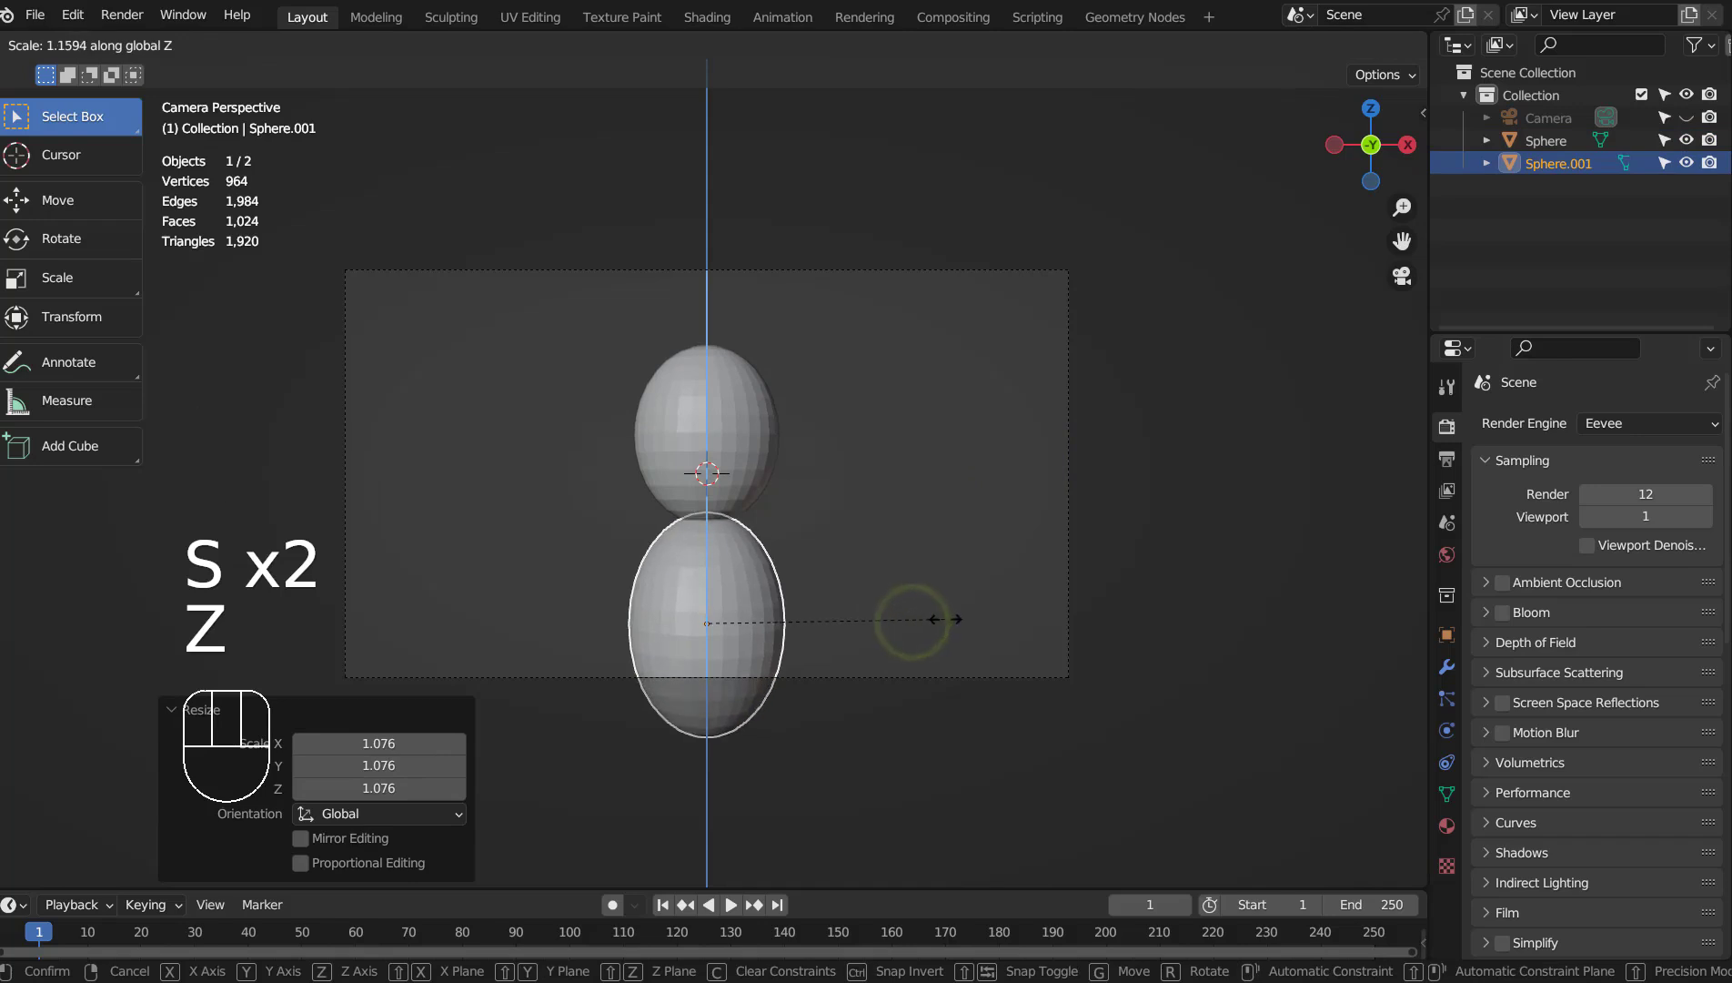
click(987, 610)
Move the lower body sphere back about 1.39 m along Y, then return to the camera view
key(KP_3)
key(g)
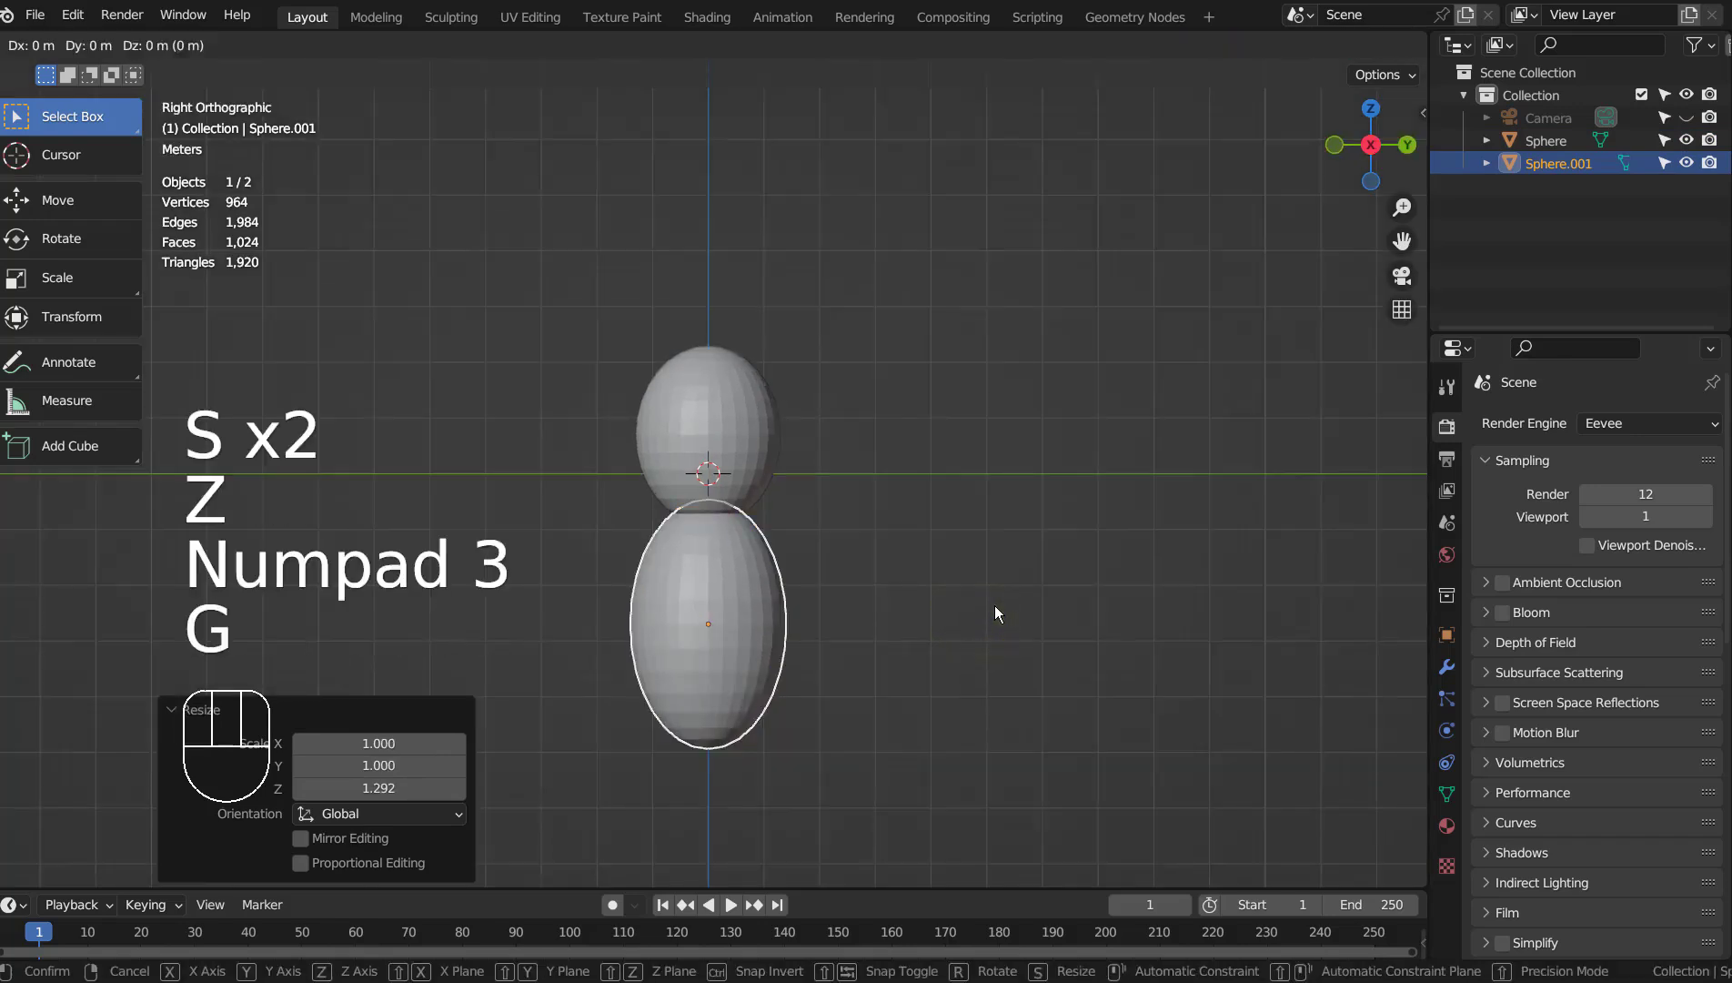
key(y)
click(1072, 595)
key(KP_0)
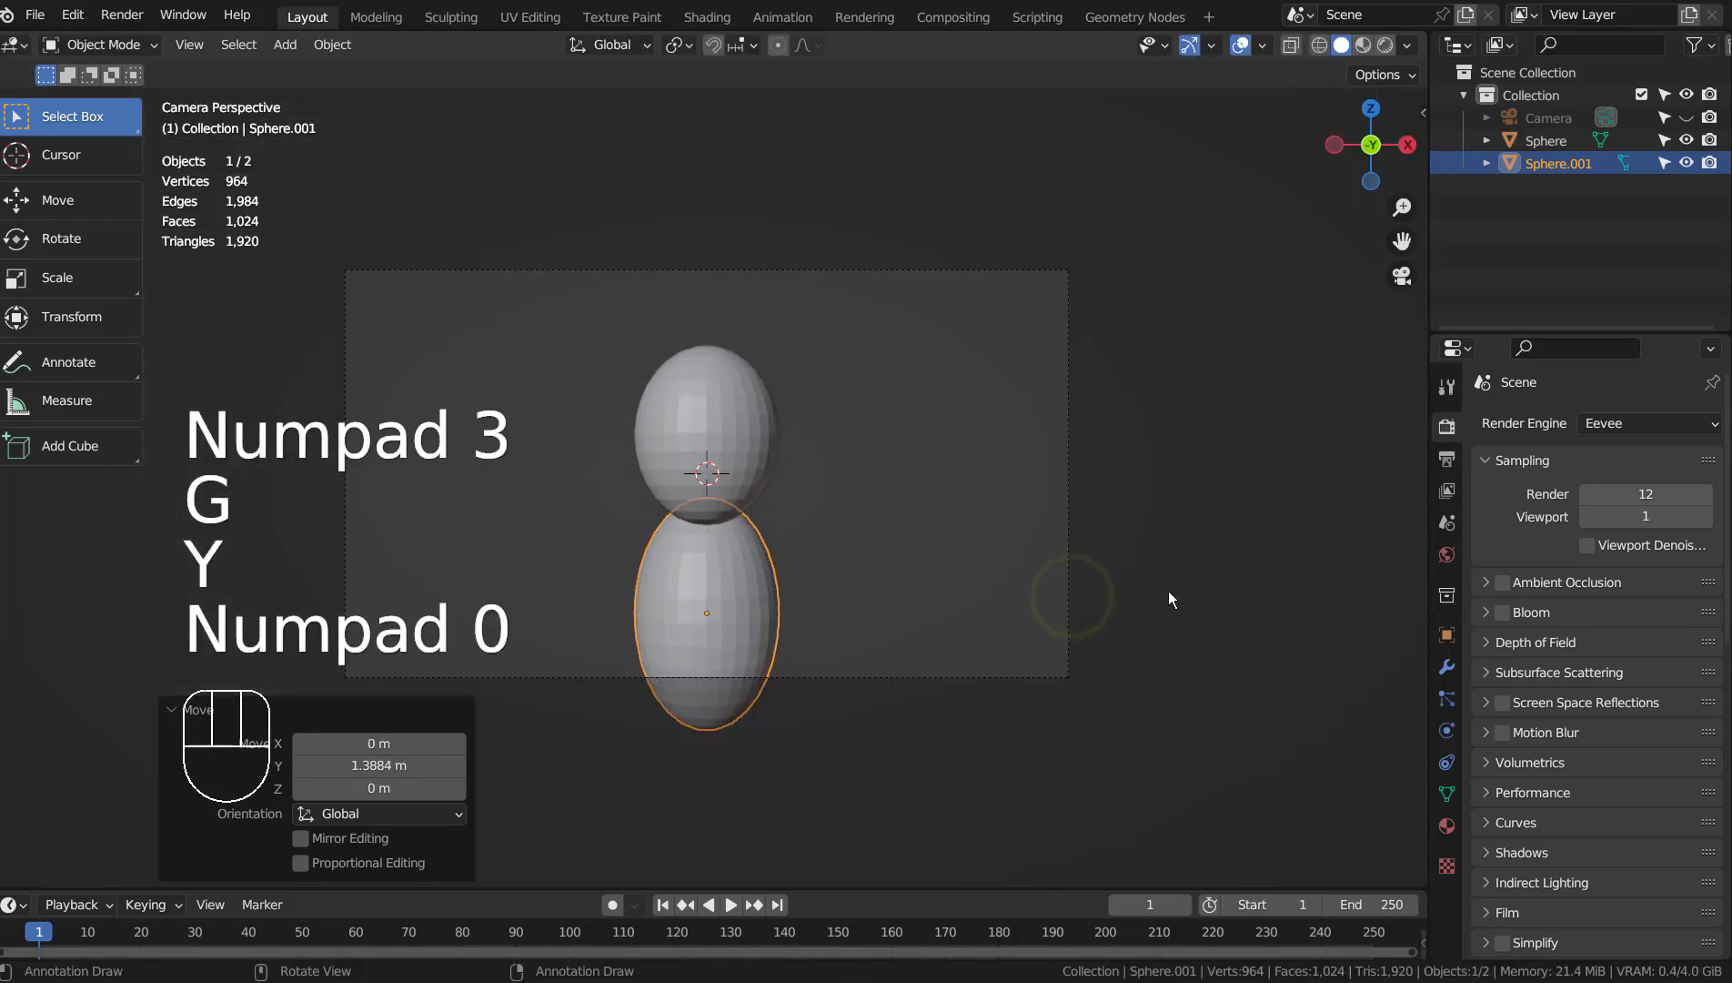
Rotate the head and body spheres together around the global Z axis so the figure is slightly turned
drag(492, 446, 827, 649)
key(r)
key(z)
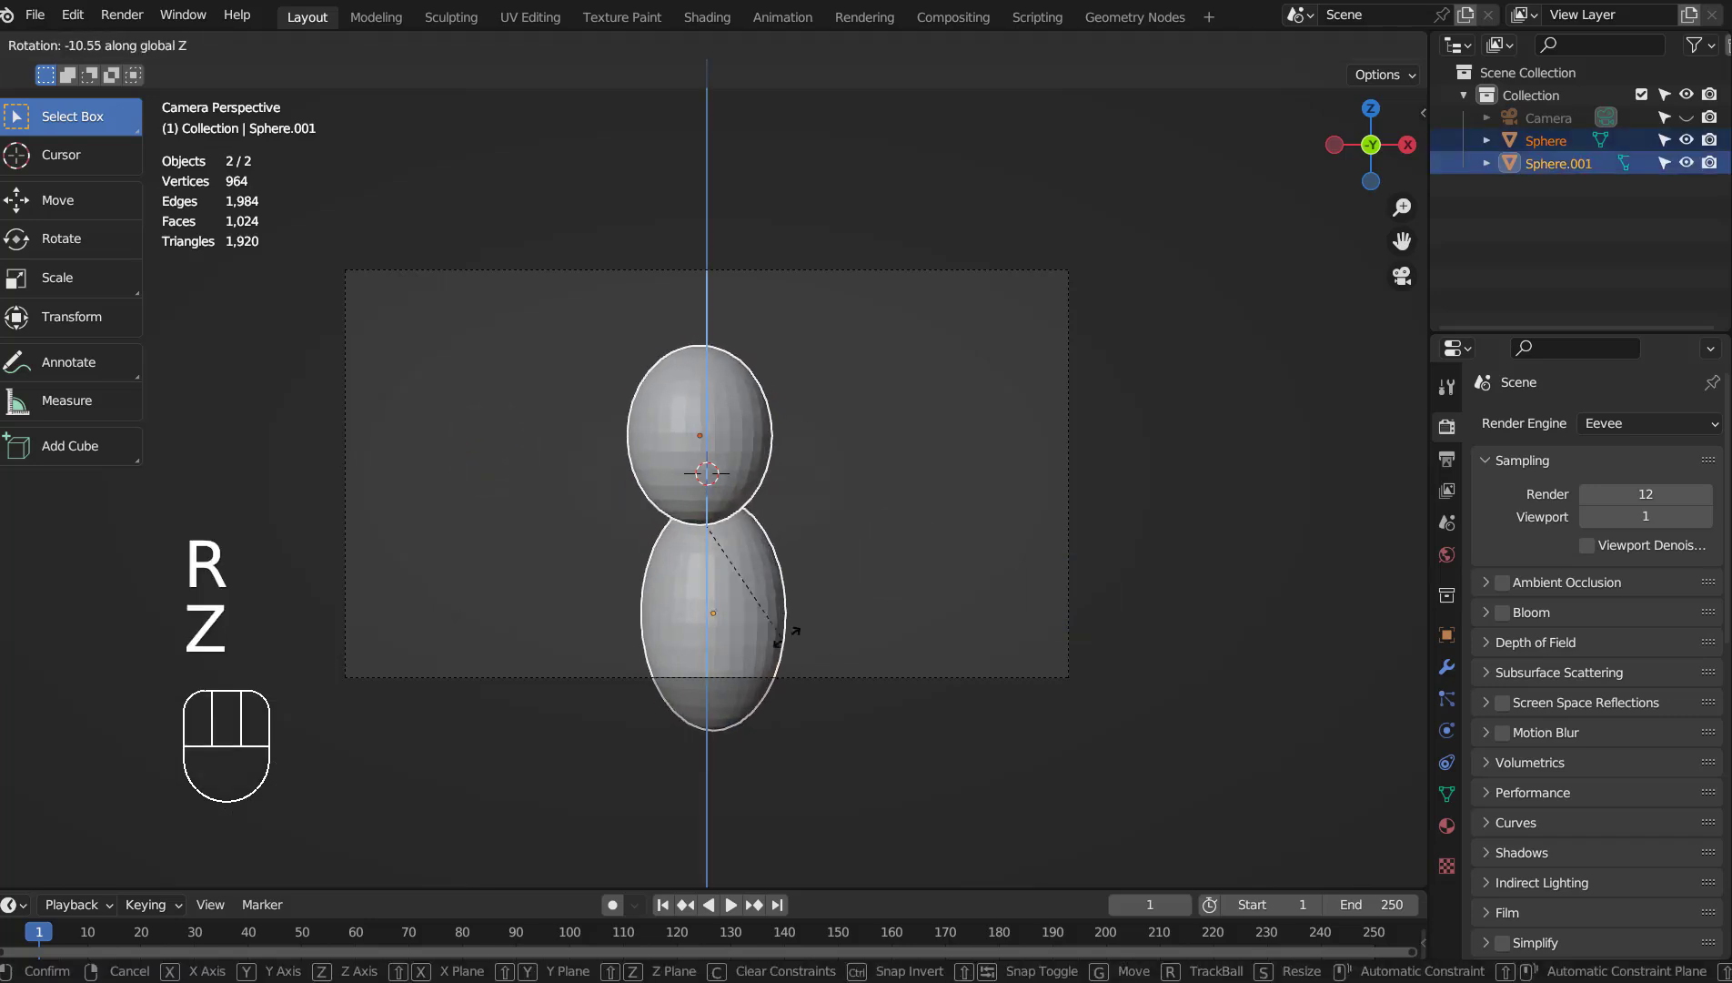
click(889, 610)
click(893, 605)
Add a cylinder and move it in front of the body, about -1.83 m in X and -1.44 m in Y
key(shift+a)
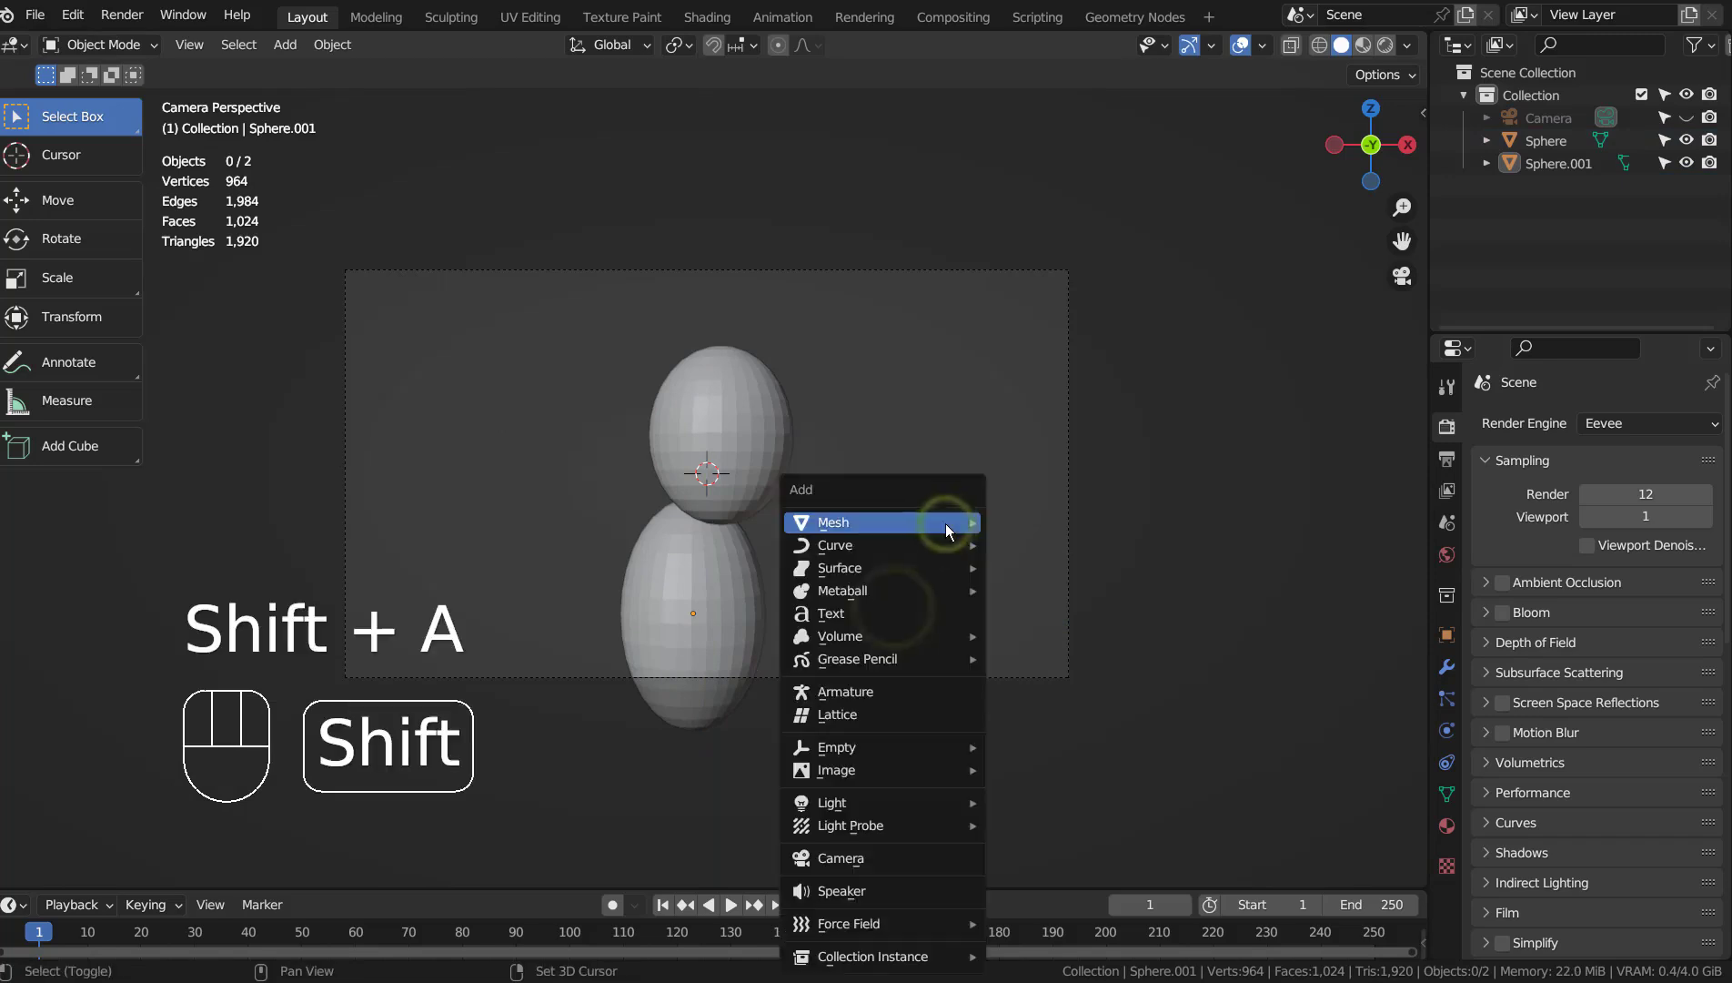
mouse_move(945, 525)
click(1084, 108)
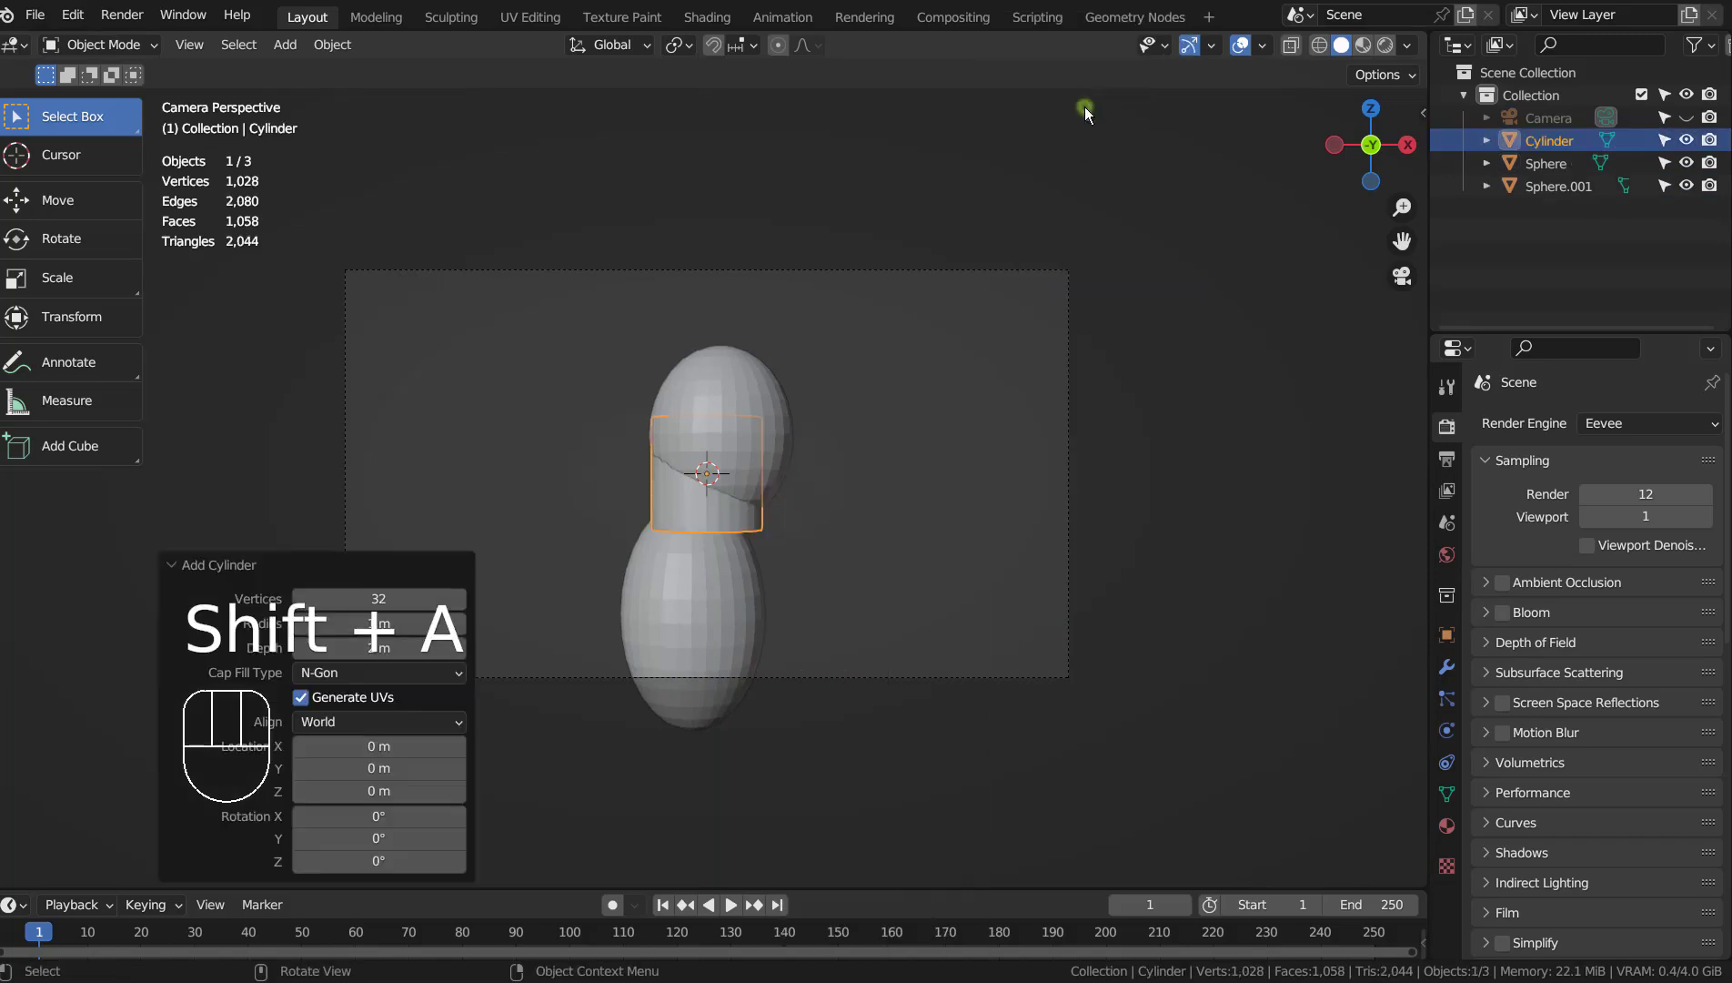
key(KP_7)
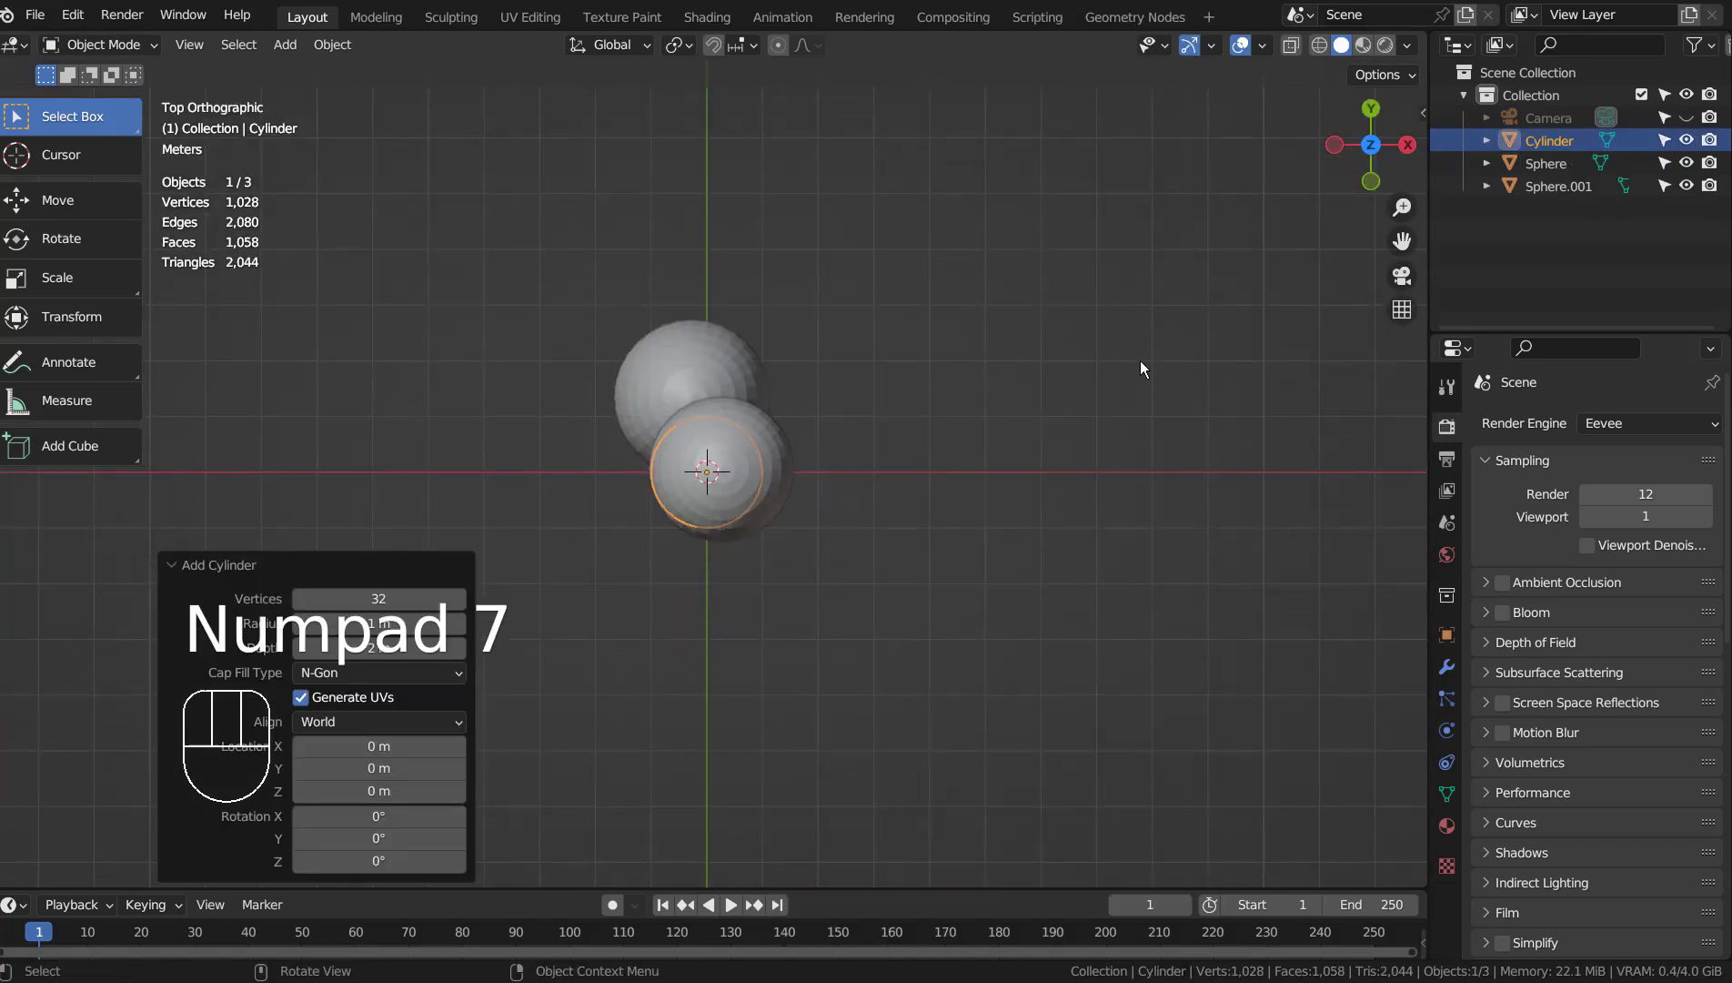
key(g)
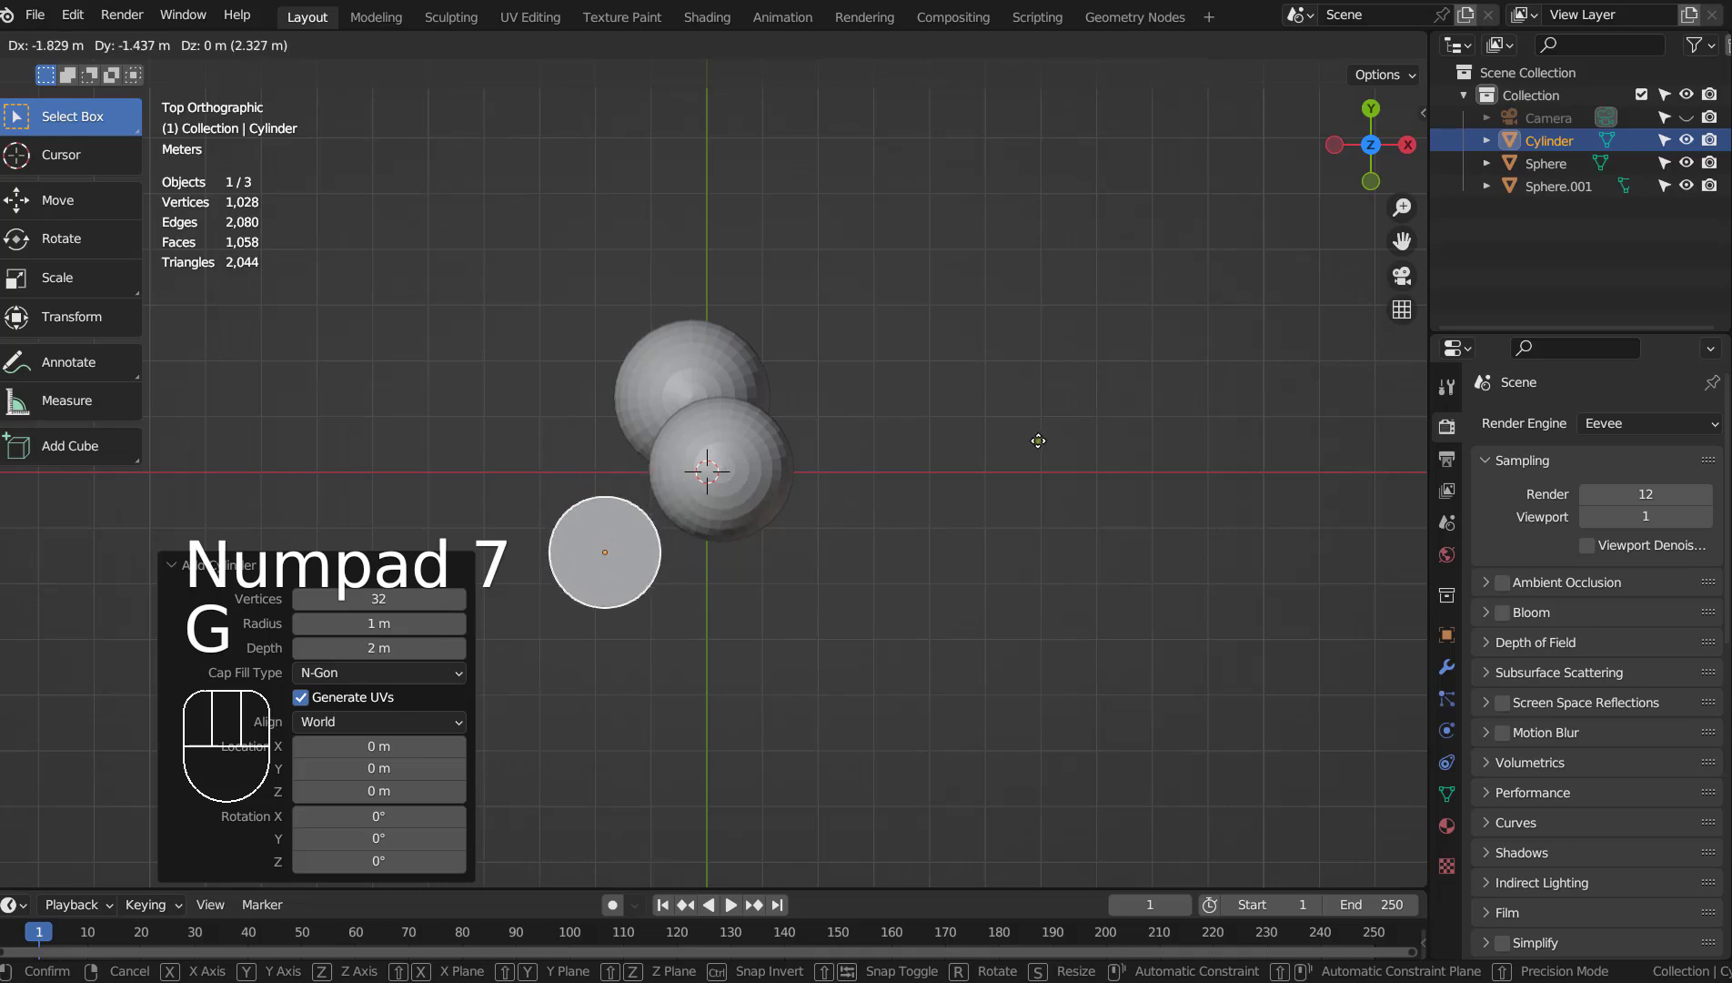
click(1038, 440)
Lower the cylinder along Z by about 1.45 m and scale it uniformly to about 0.68
key(KP_0)
key(g)
key(z)
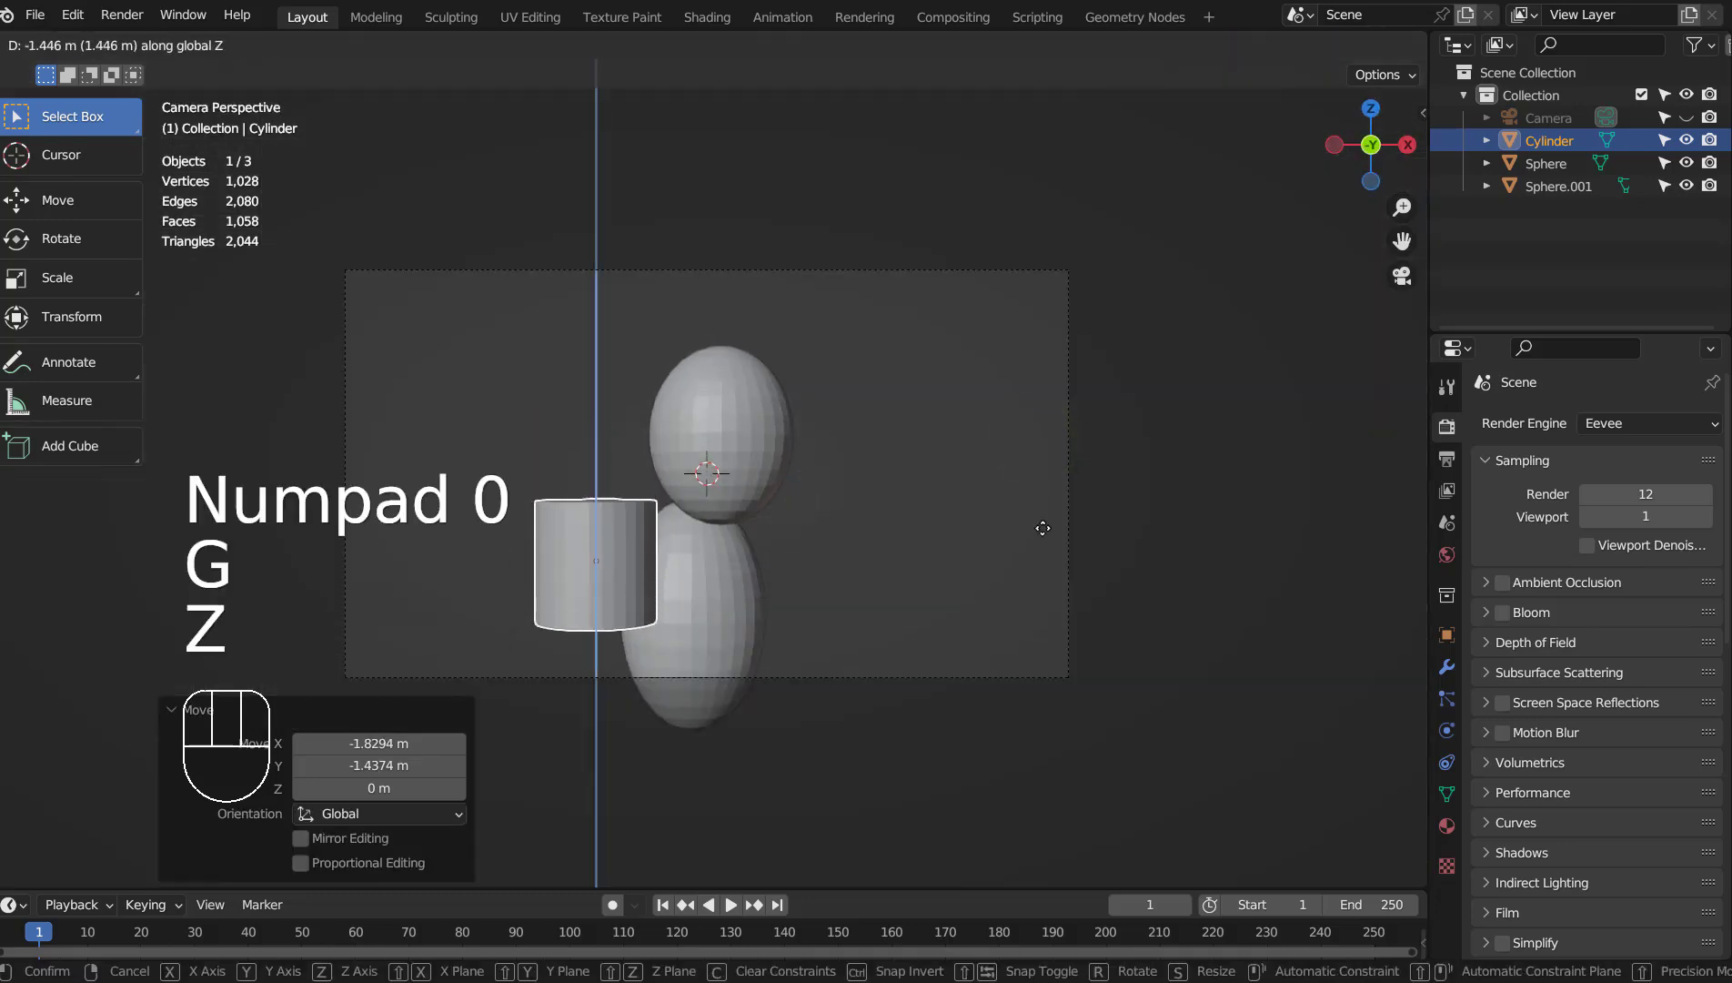
click(1041, 527)
key(s)
click(898, 539)
Stretch the cylinder along Z into a mug shape and shift it about 0.36 m in X and -0.36 m in Z
key(s)
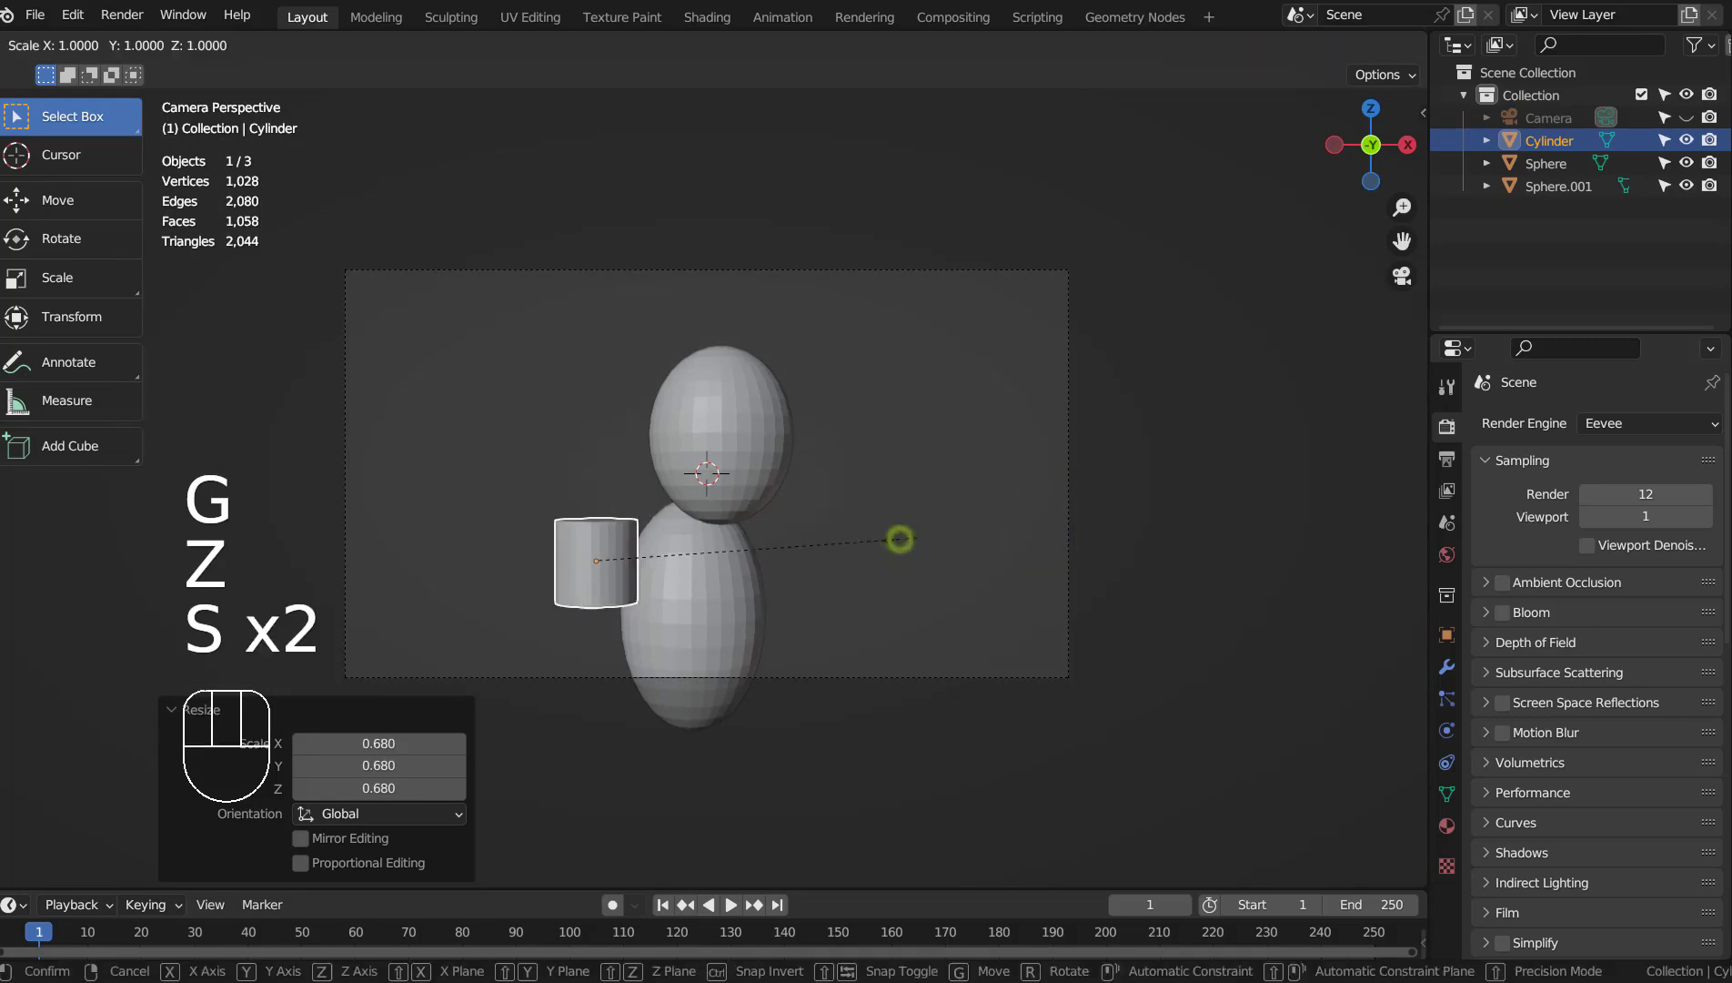
key(z)
click(1060, 563)
key(g)
click(1082, 585)
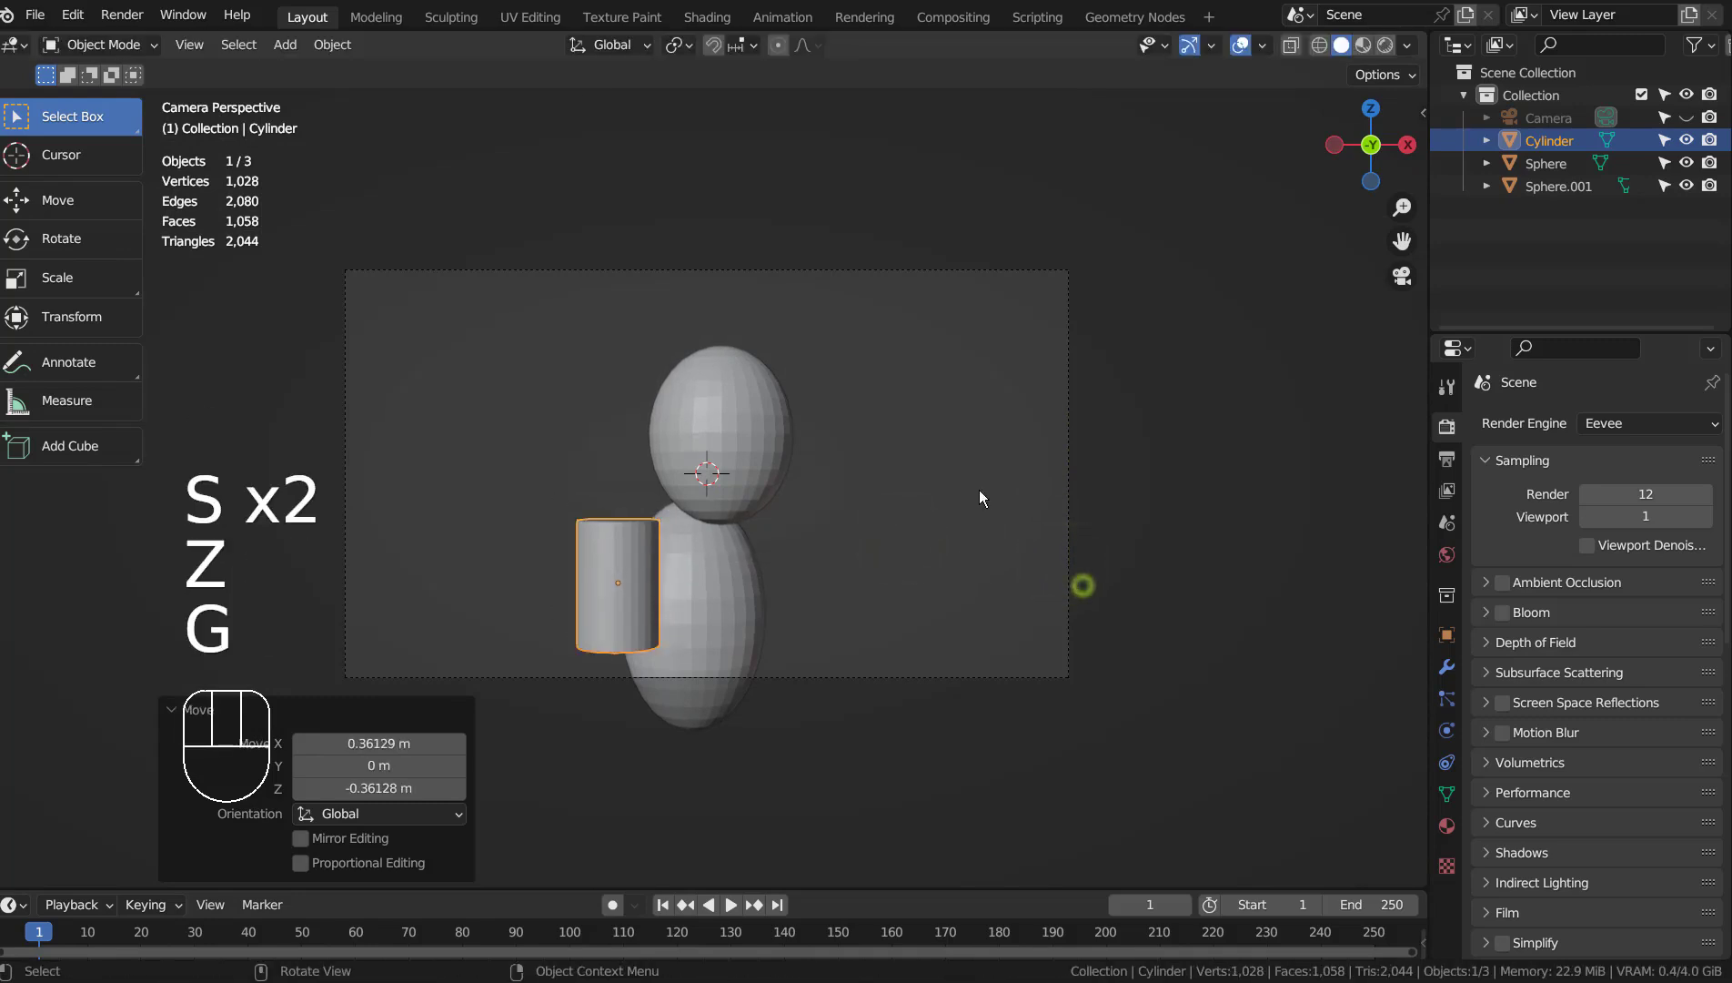
Deselect the cylinder and render the blocked-out figure through the camera
click(979, 490)
key(F12)
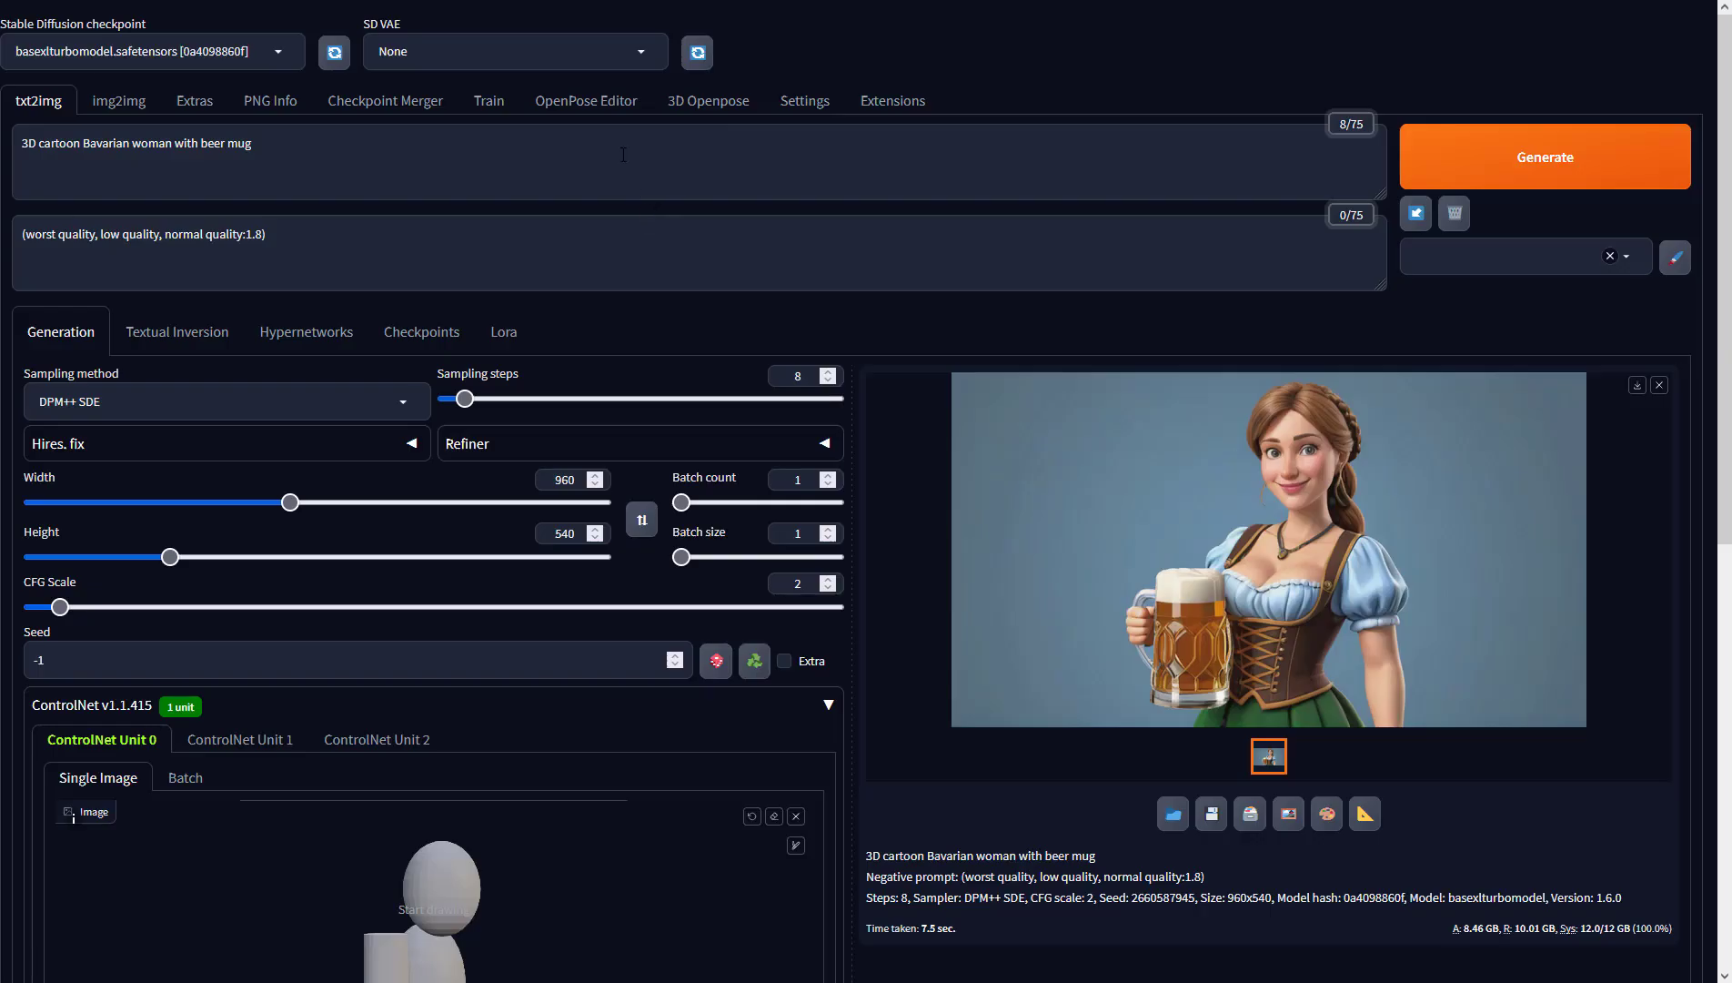
Review the prompt, negative prompt, and image width and height in Stable Diffusion WebUI
click(623, 155)
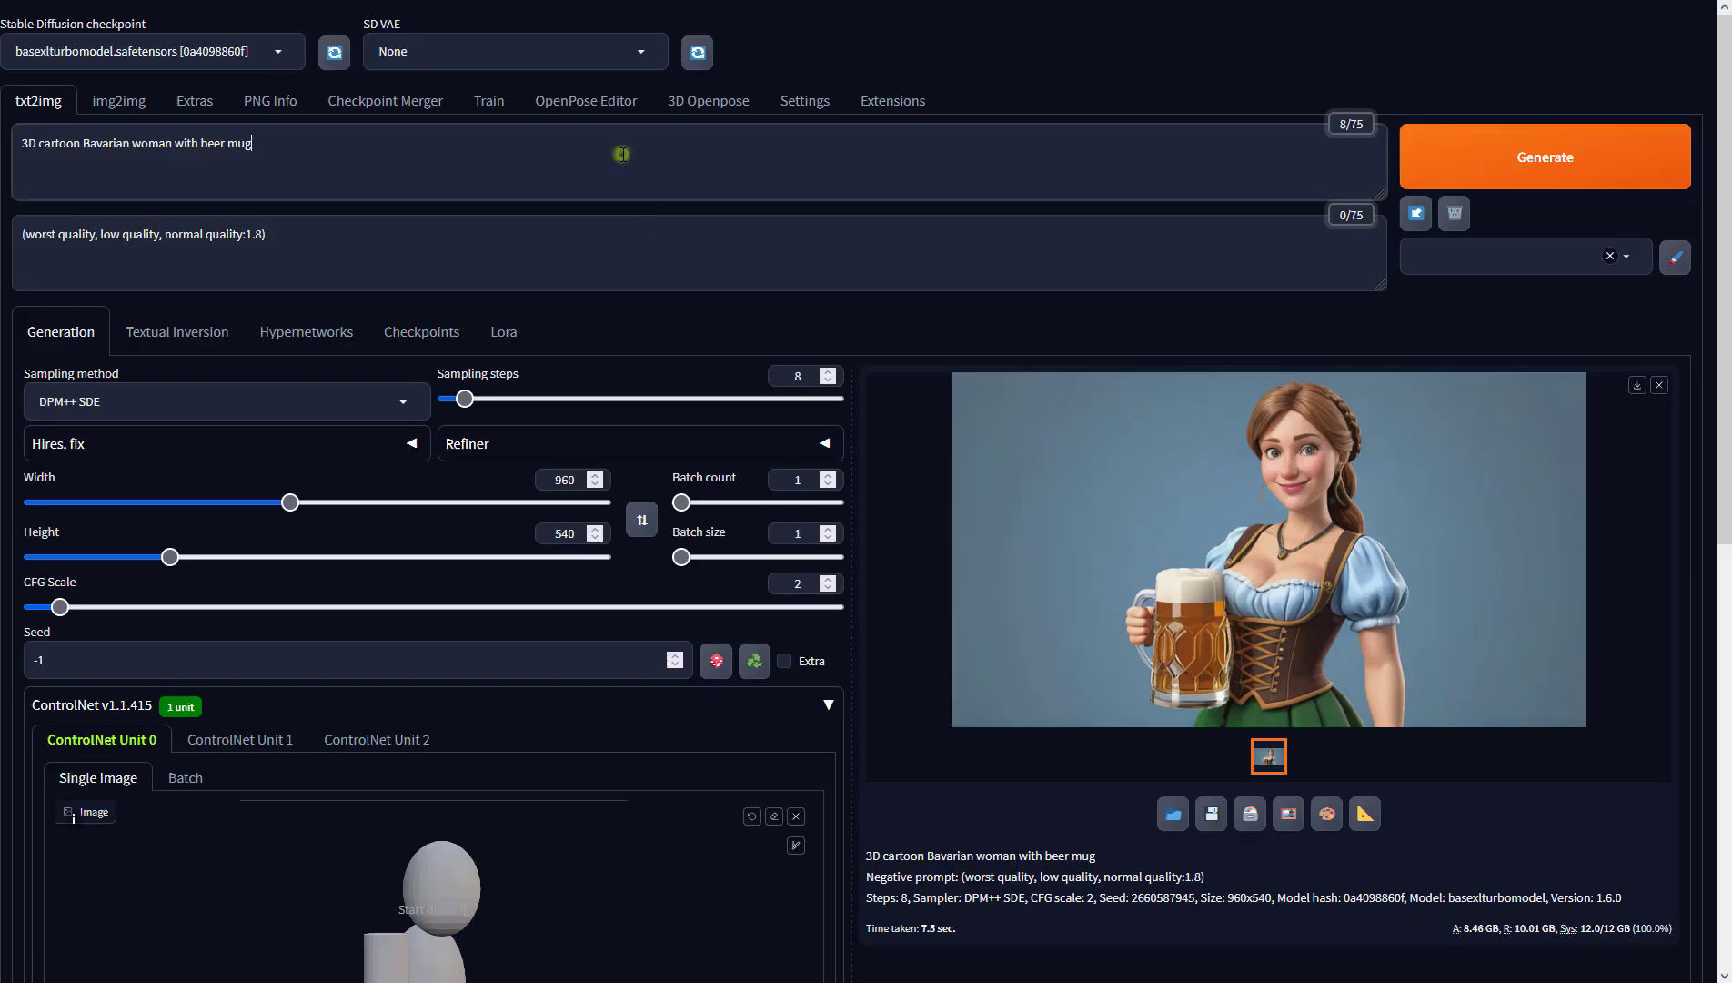
click(570, 239)
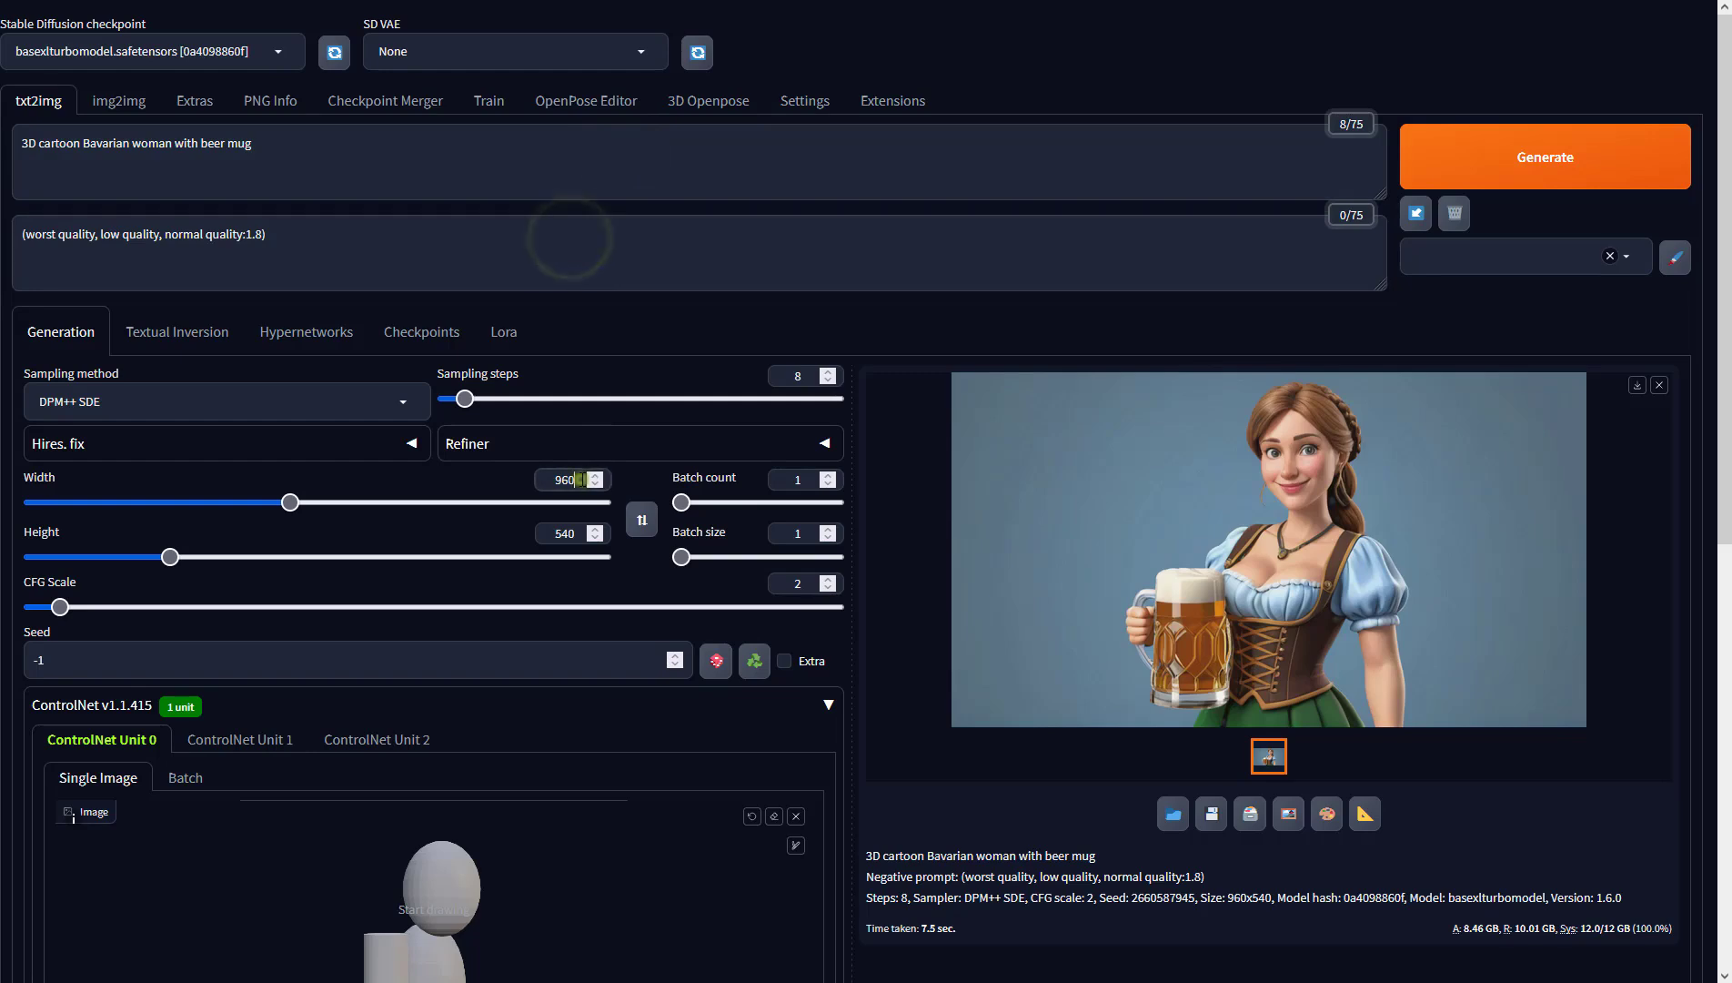
click(580, 477)
click(581, 535)
Set ControlNet Unit 0 to the Depth control type with preprocessor none and the sai_xl_depth_256lora model
scroll(919, 865, down, 6)
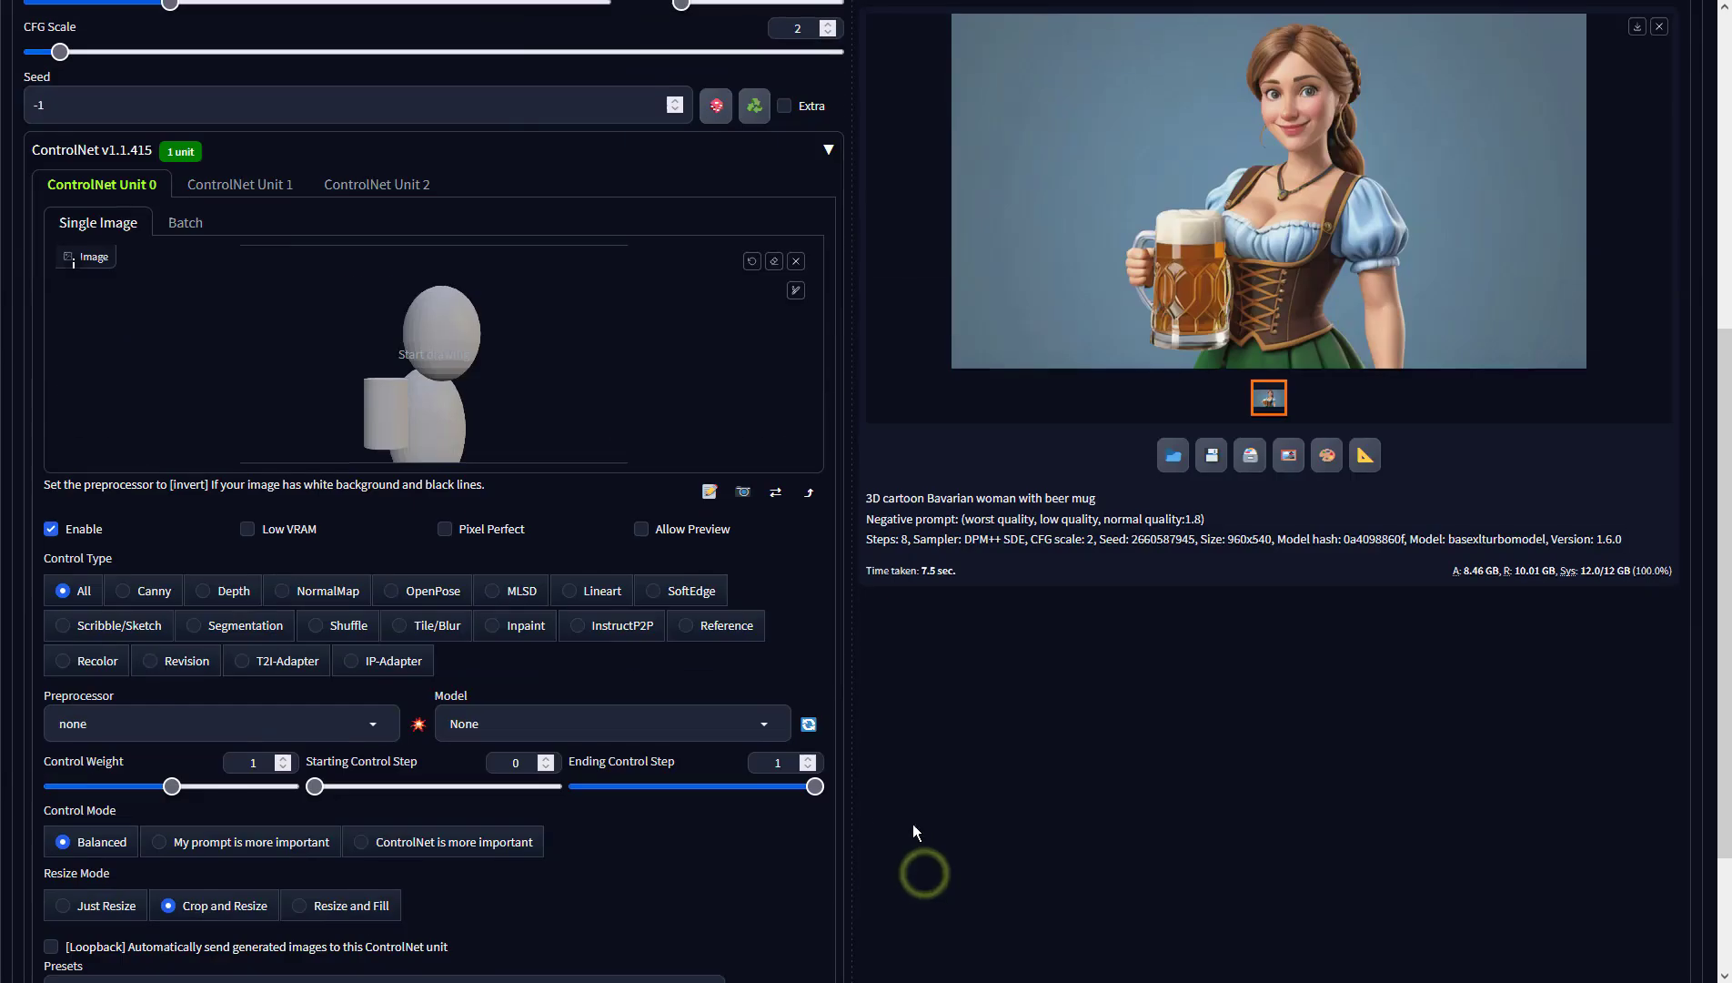
click(200, 589)
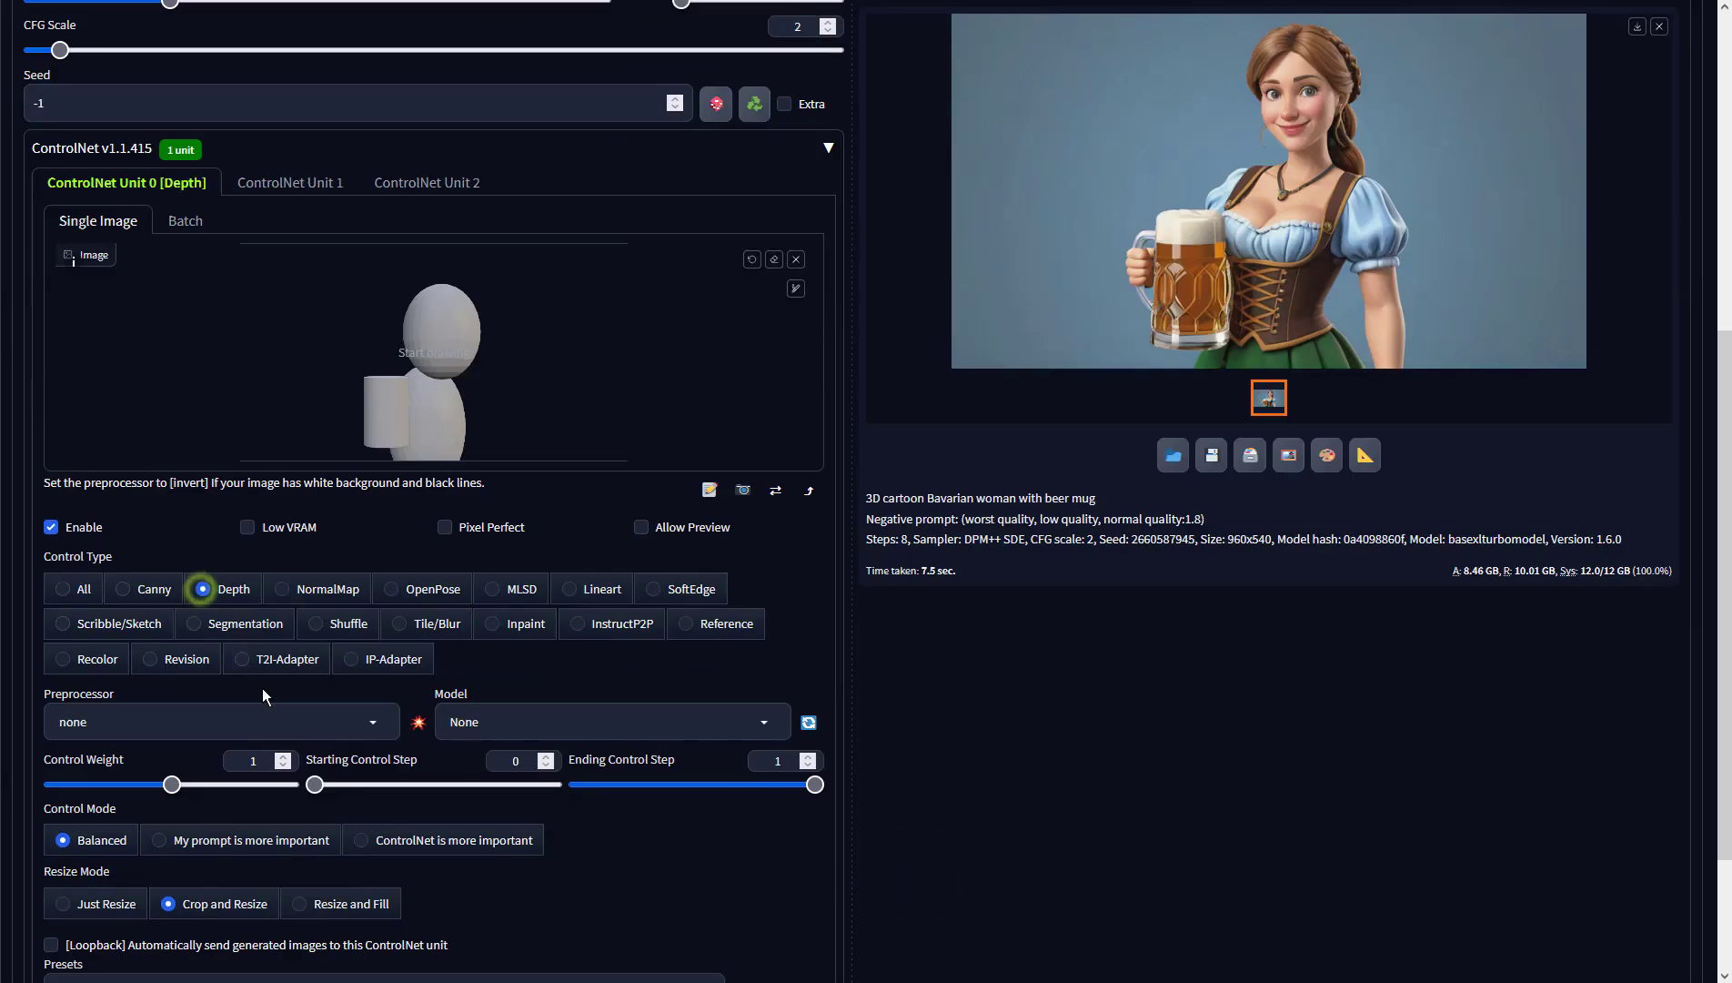
click(371, 726)
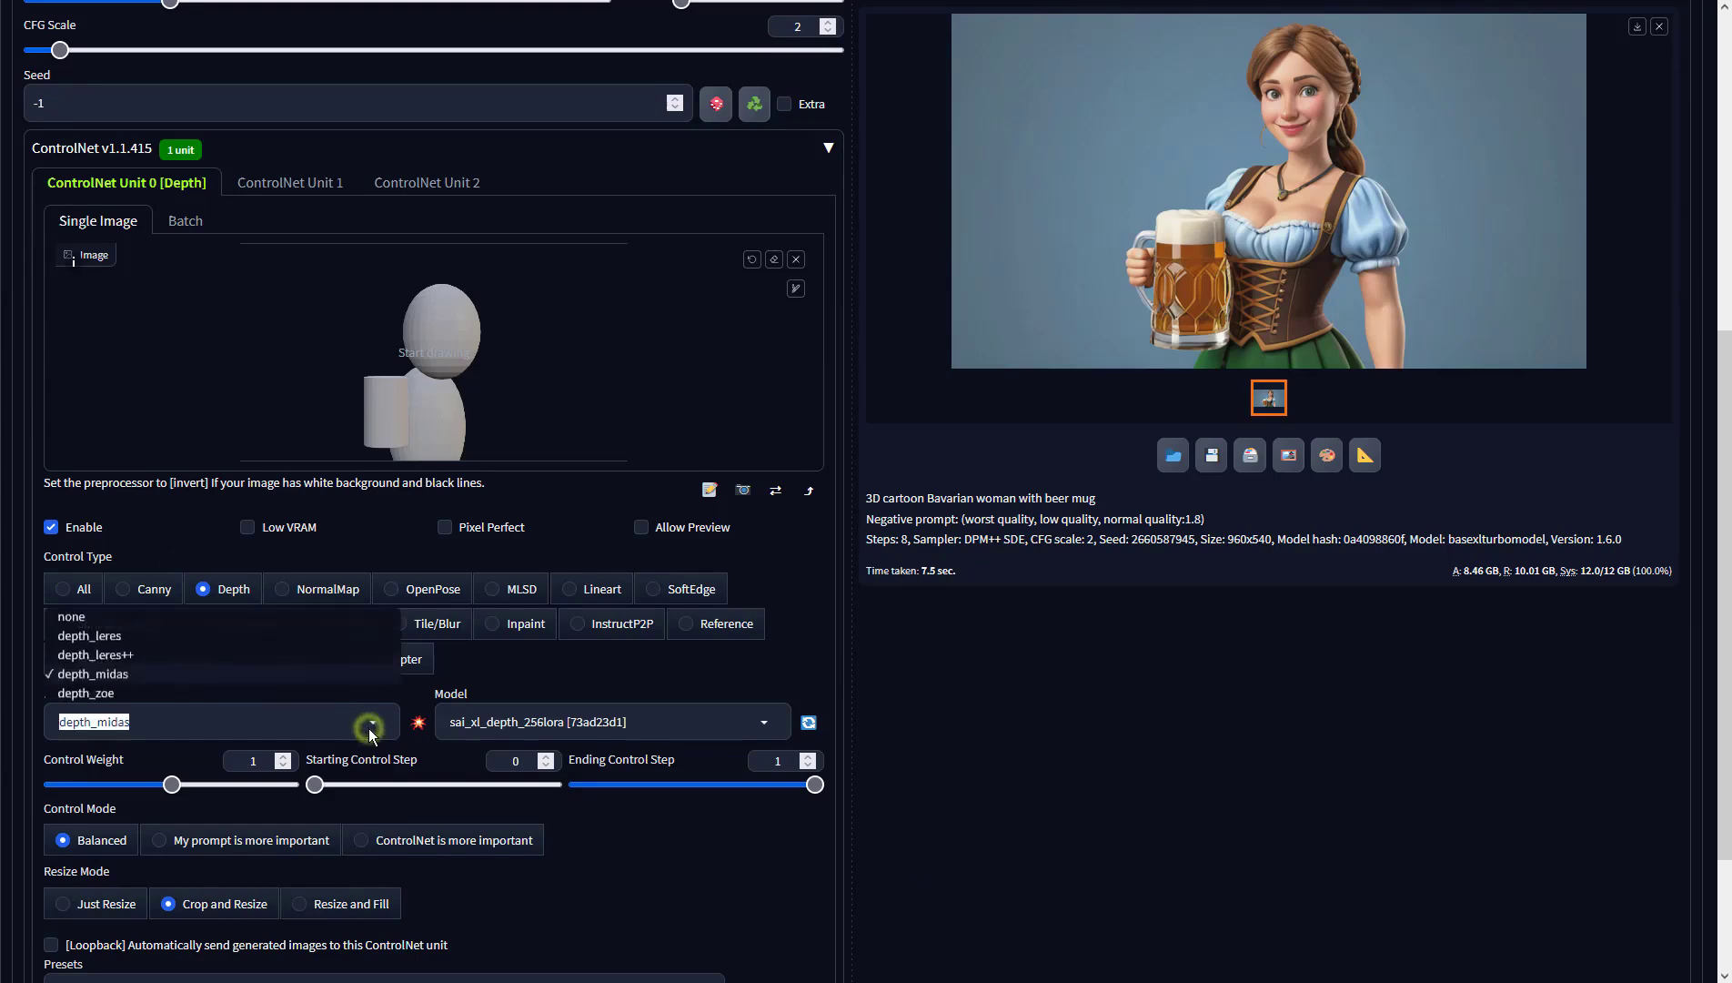
click(104, 616)
click(546, 724)
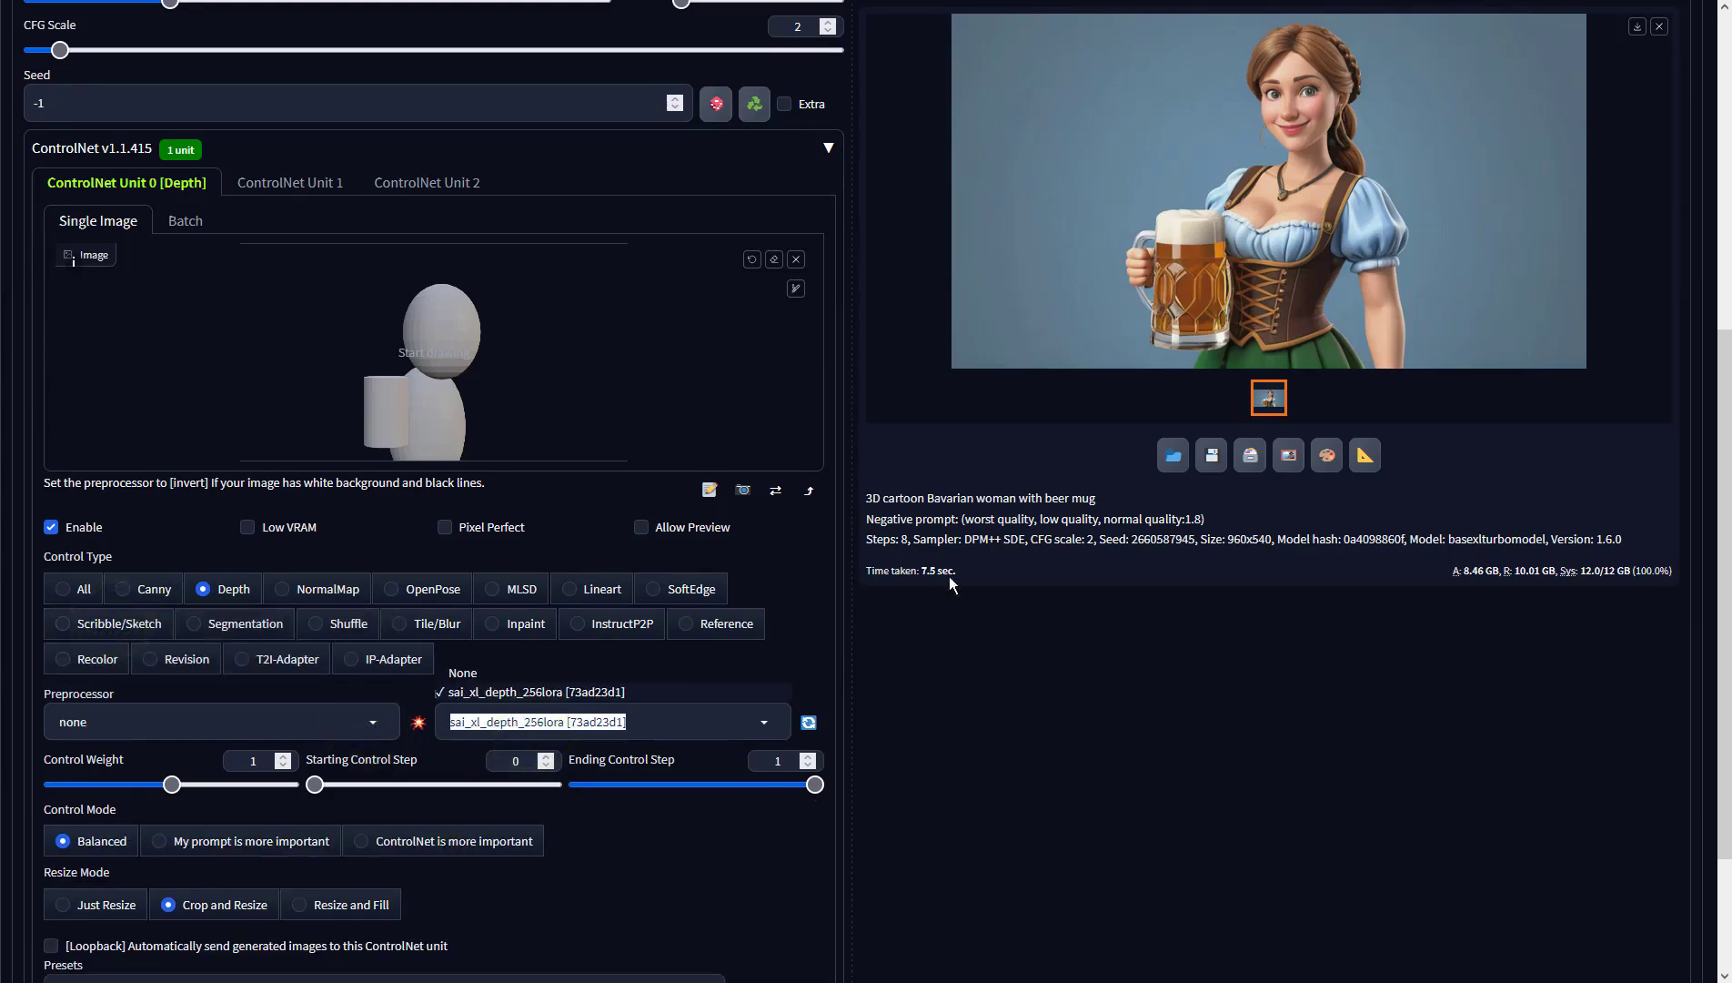
click(998, 546)
Generate the text-to-image result guided by the depth render and inspect it at full size
scroll(1001, 546, up, 6)
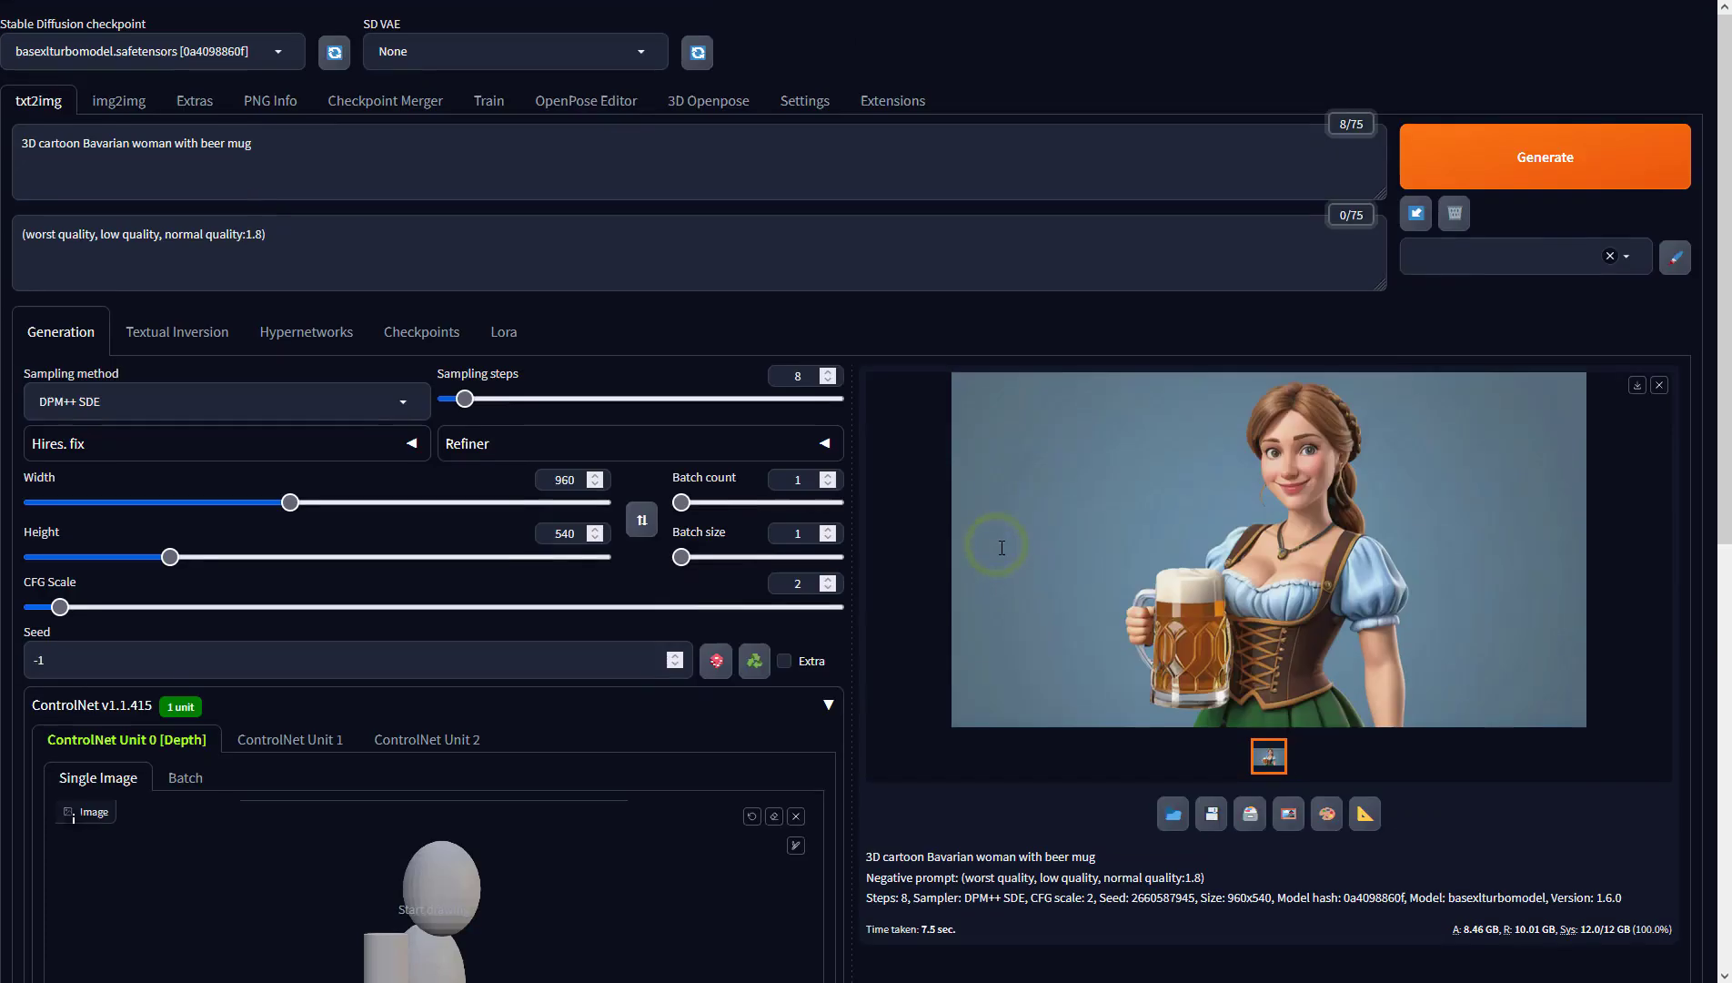
click(1436, 162)
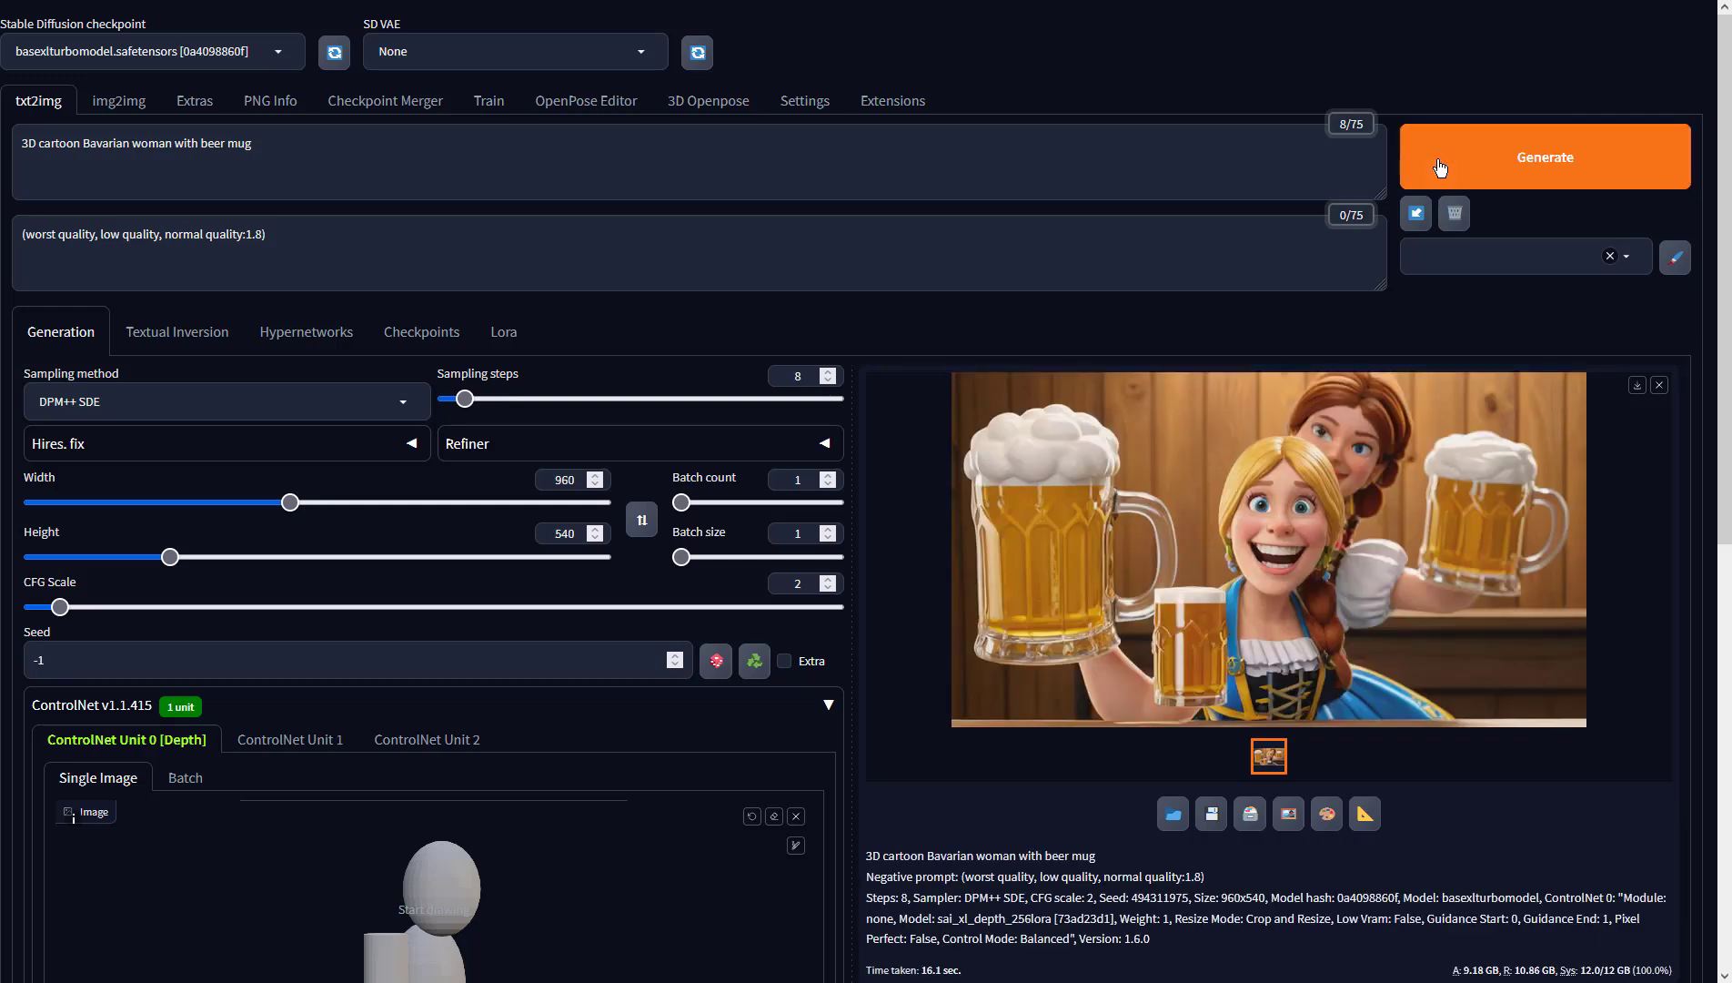
click(1330, 455)
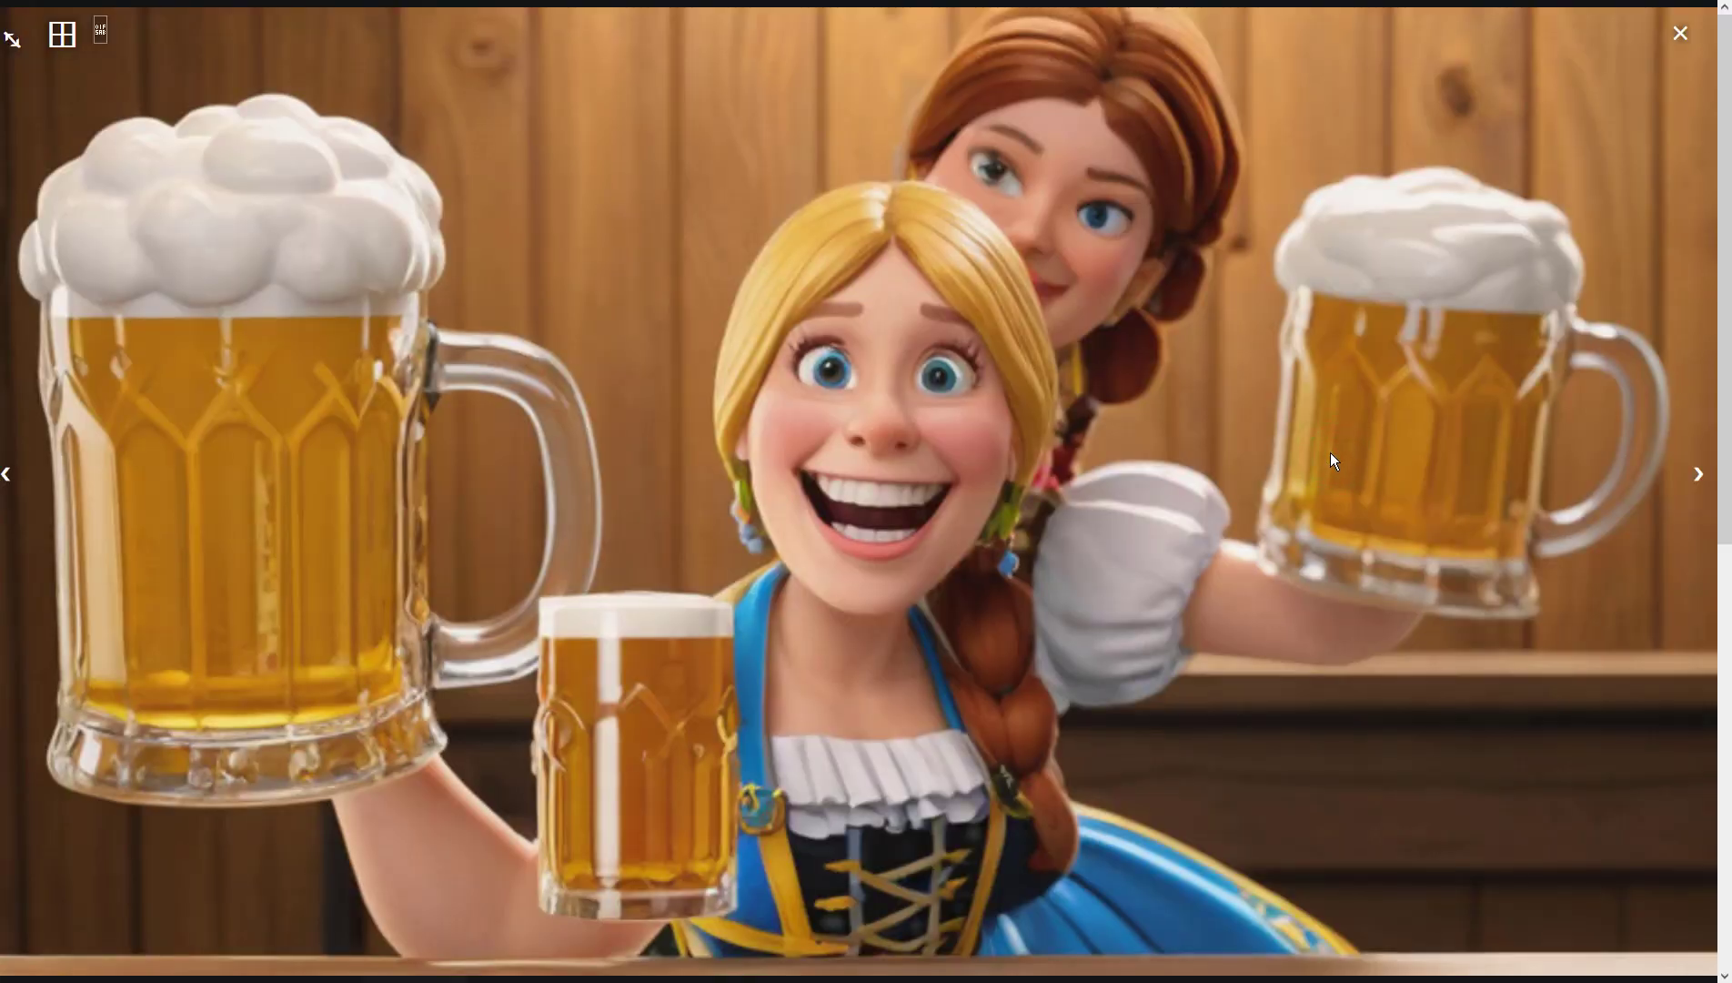
click(1332, 450)
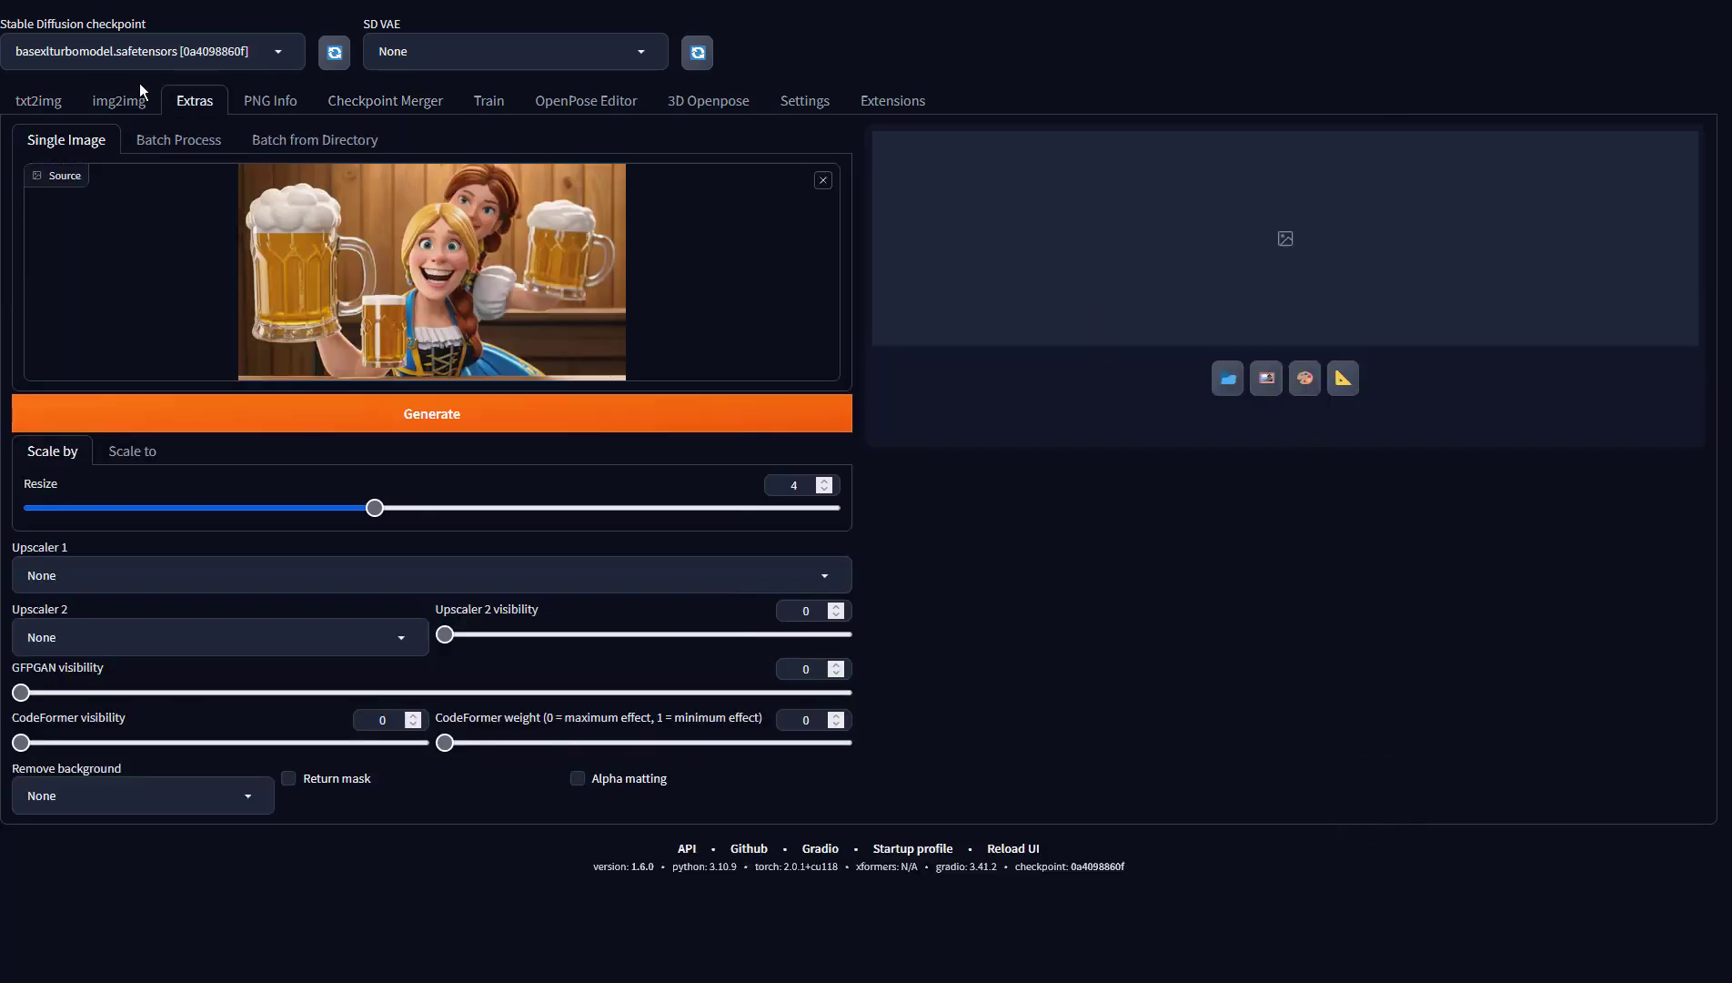
Send the generated image to img2img and configure CFG Scale 2, batch count 4 and the DPM++ SDE sampling method
click(20, 100)
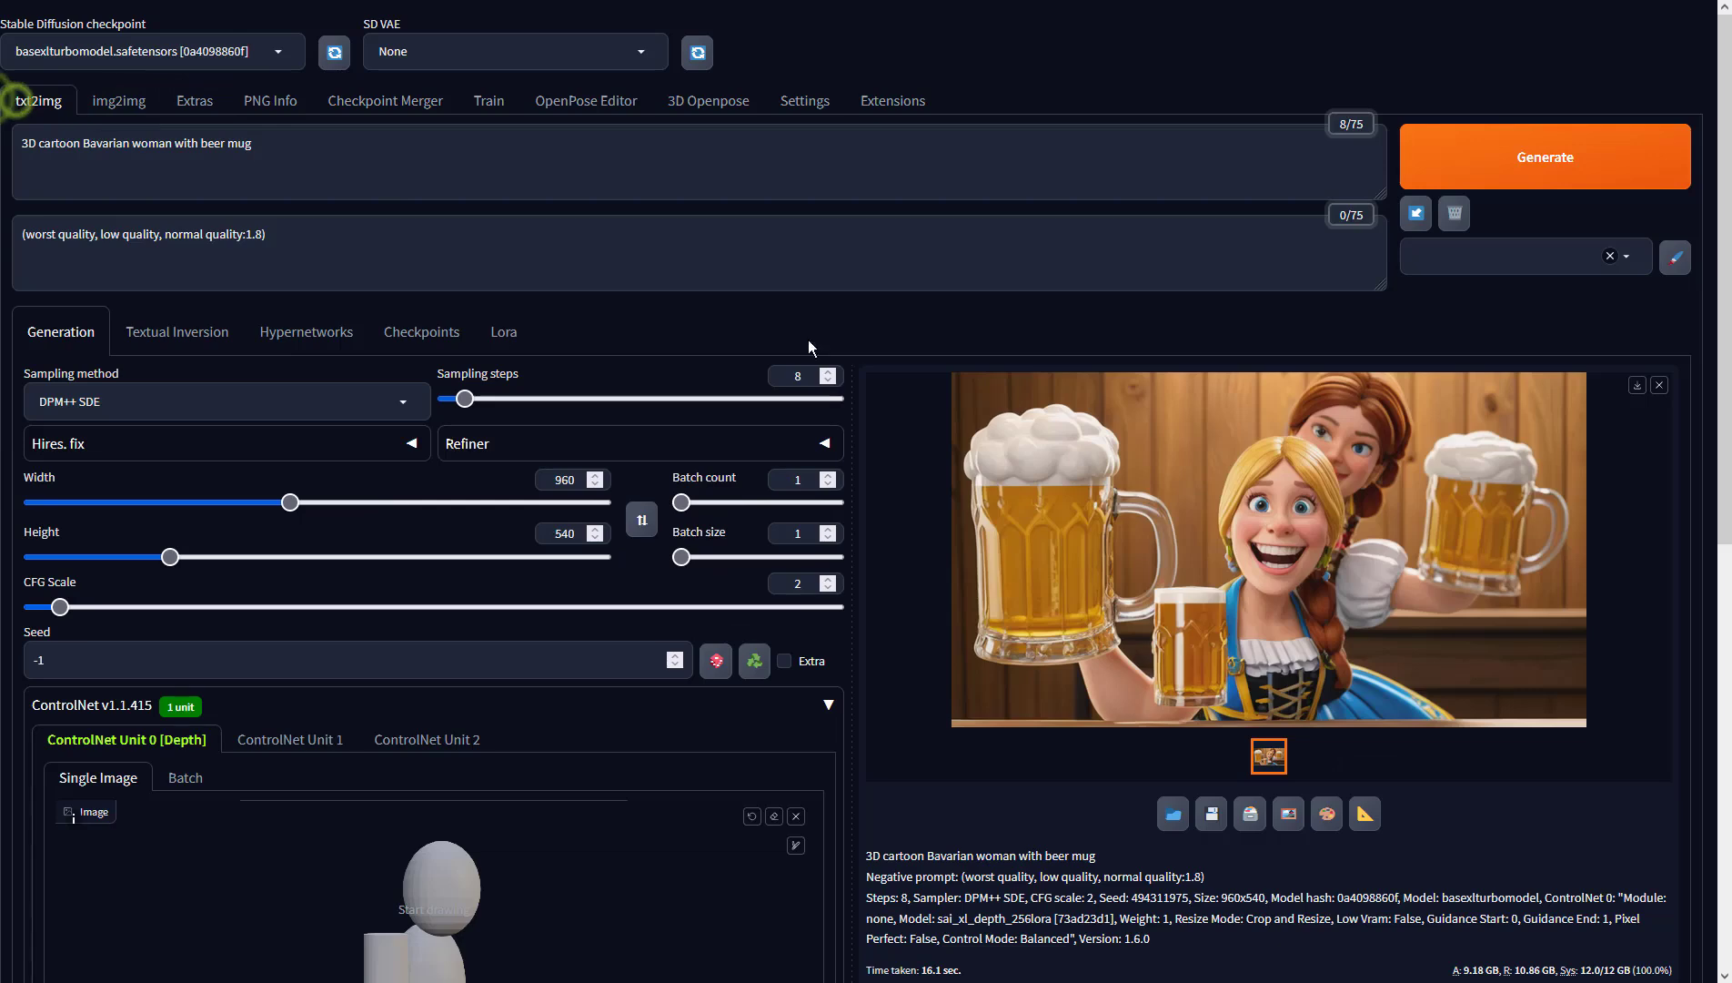
click(1297, 816)
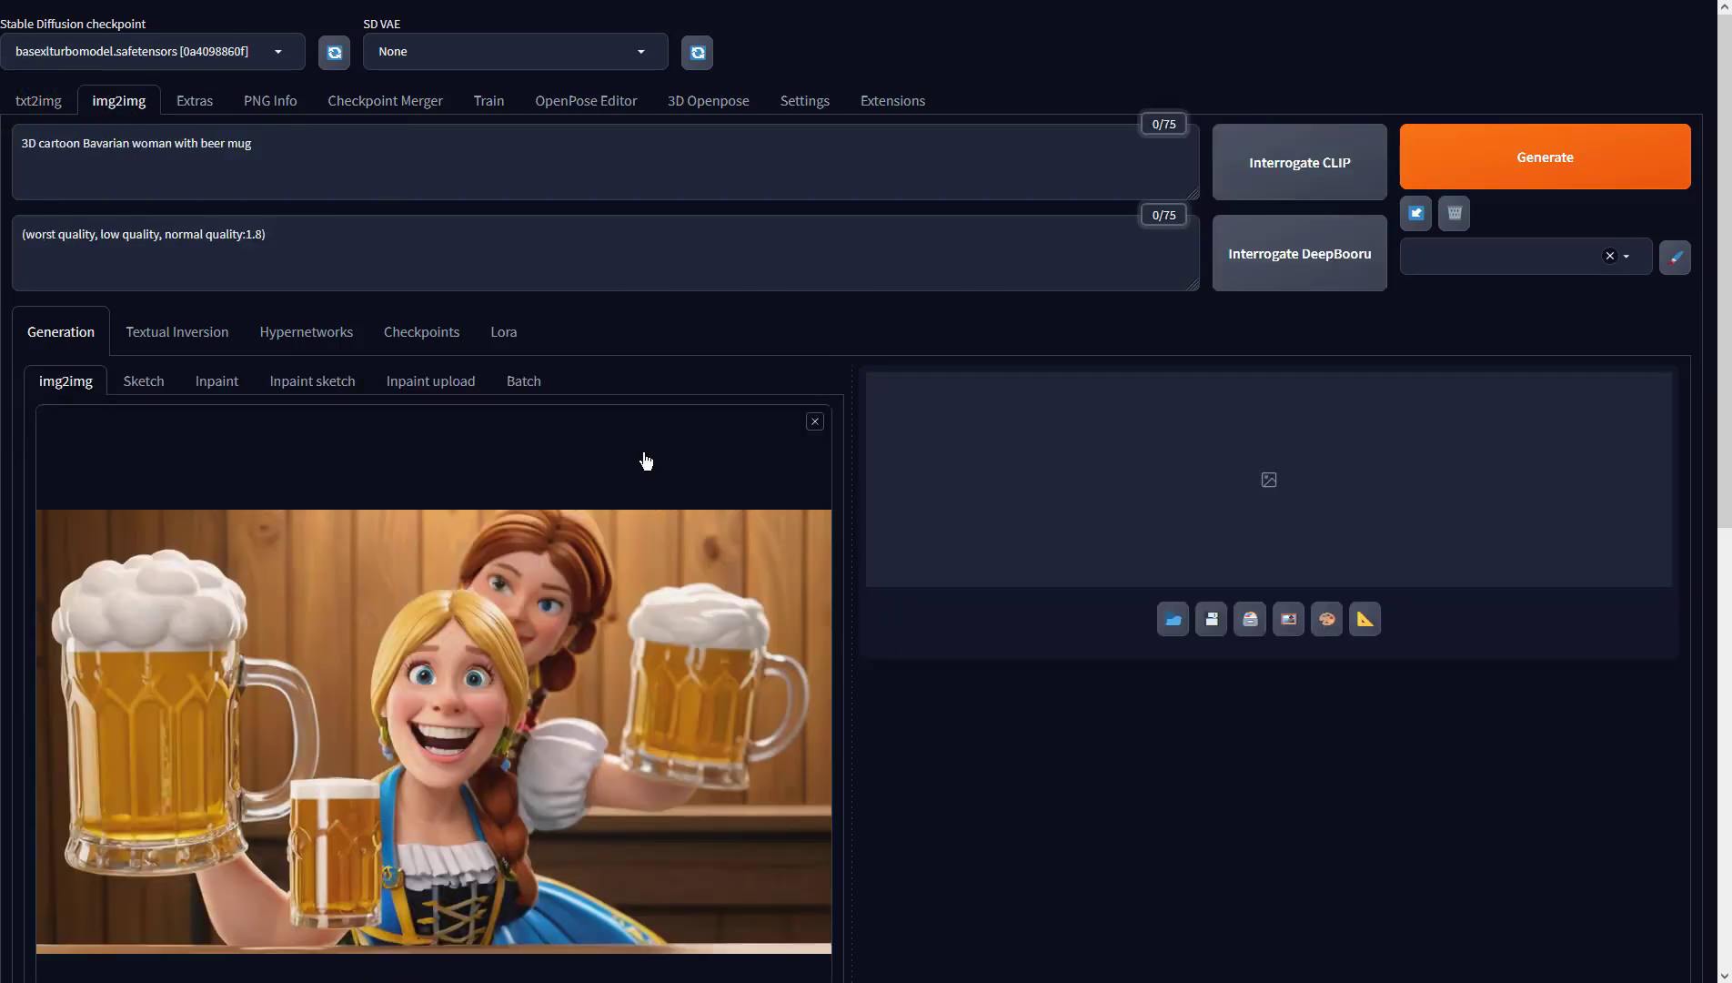
scroll(526, 432, down, 8)
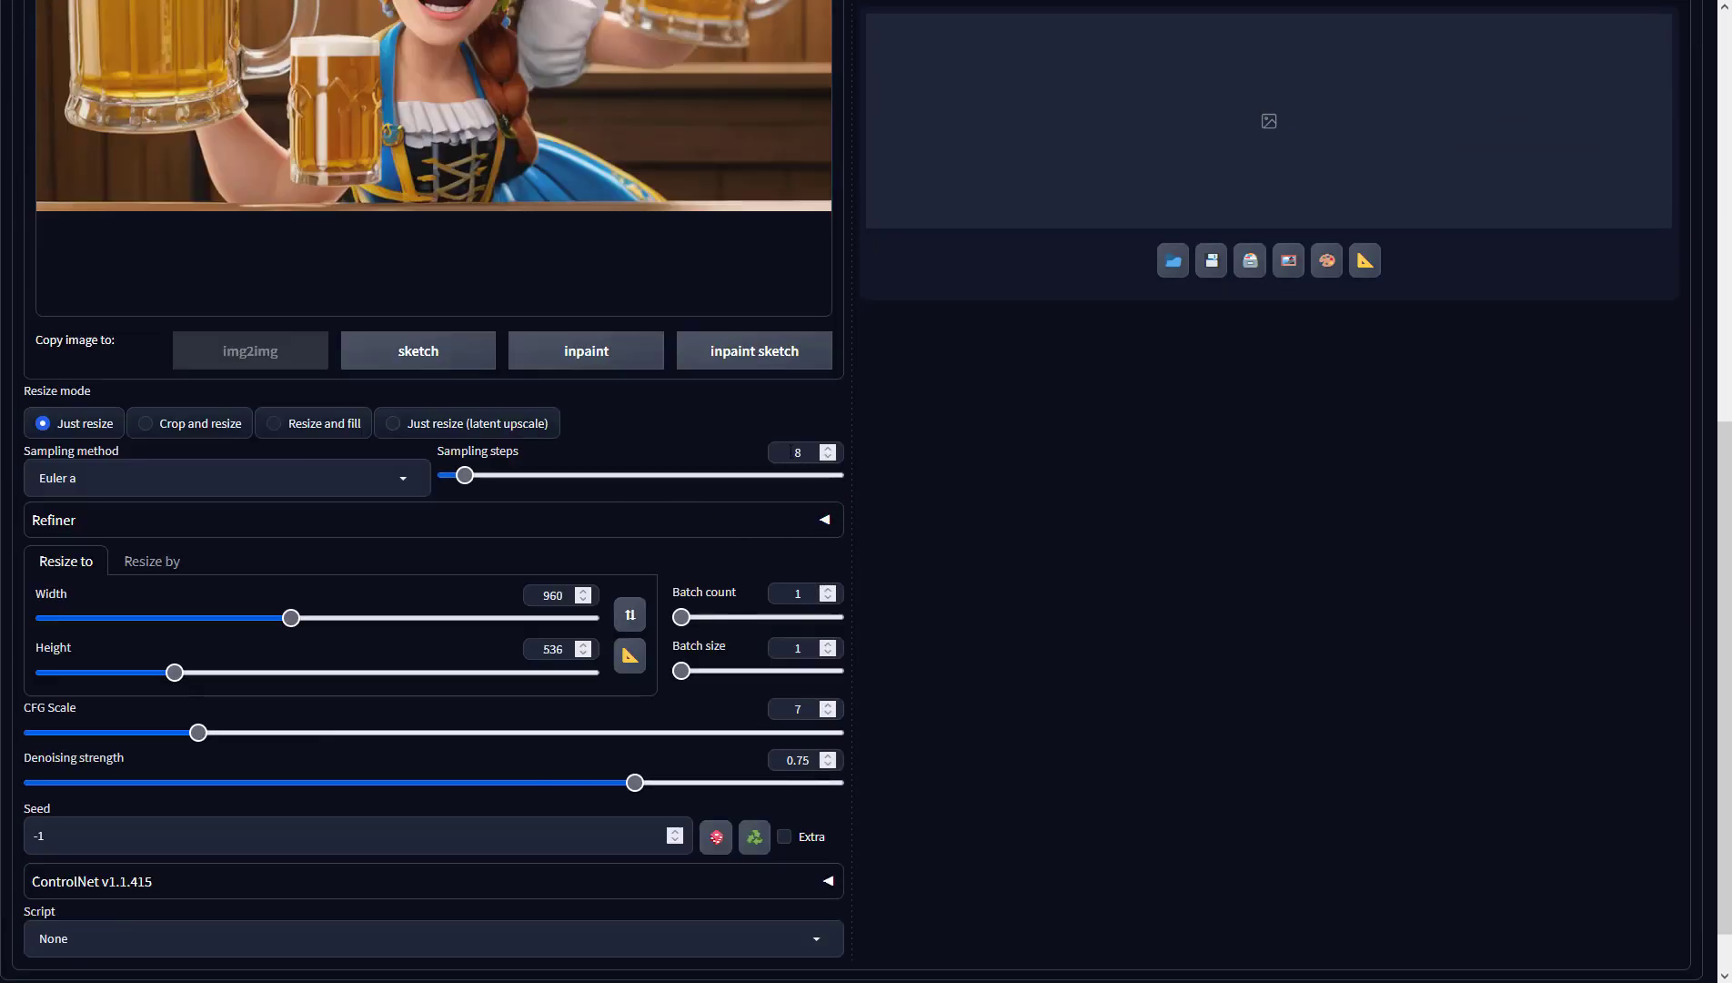
click(804, 708)
key(BackSpace)
text(2)
click(374, 487)
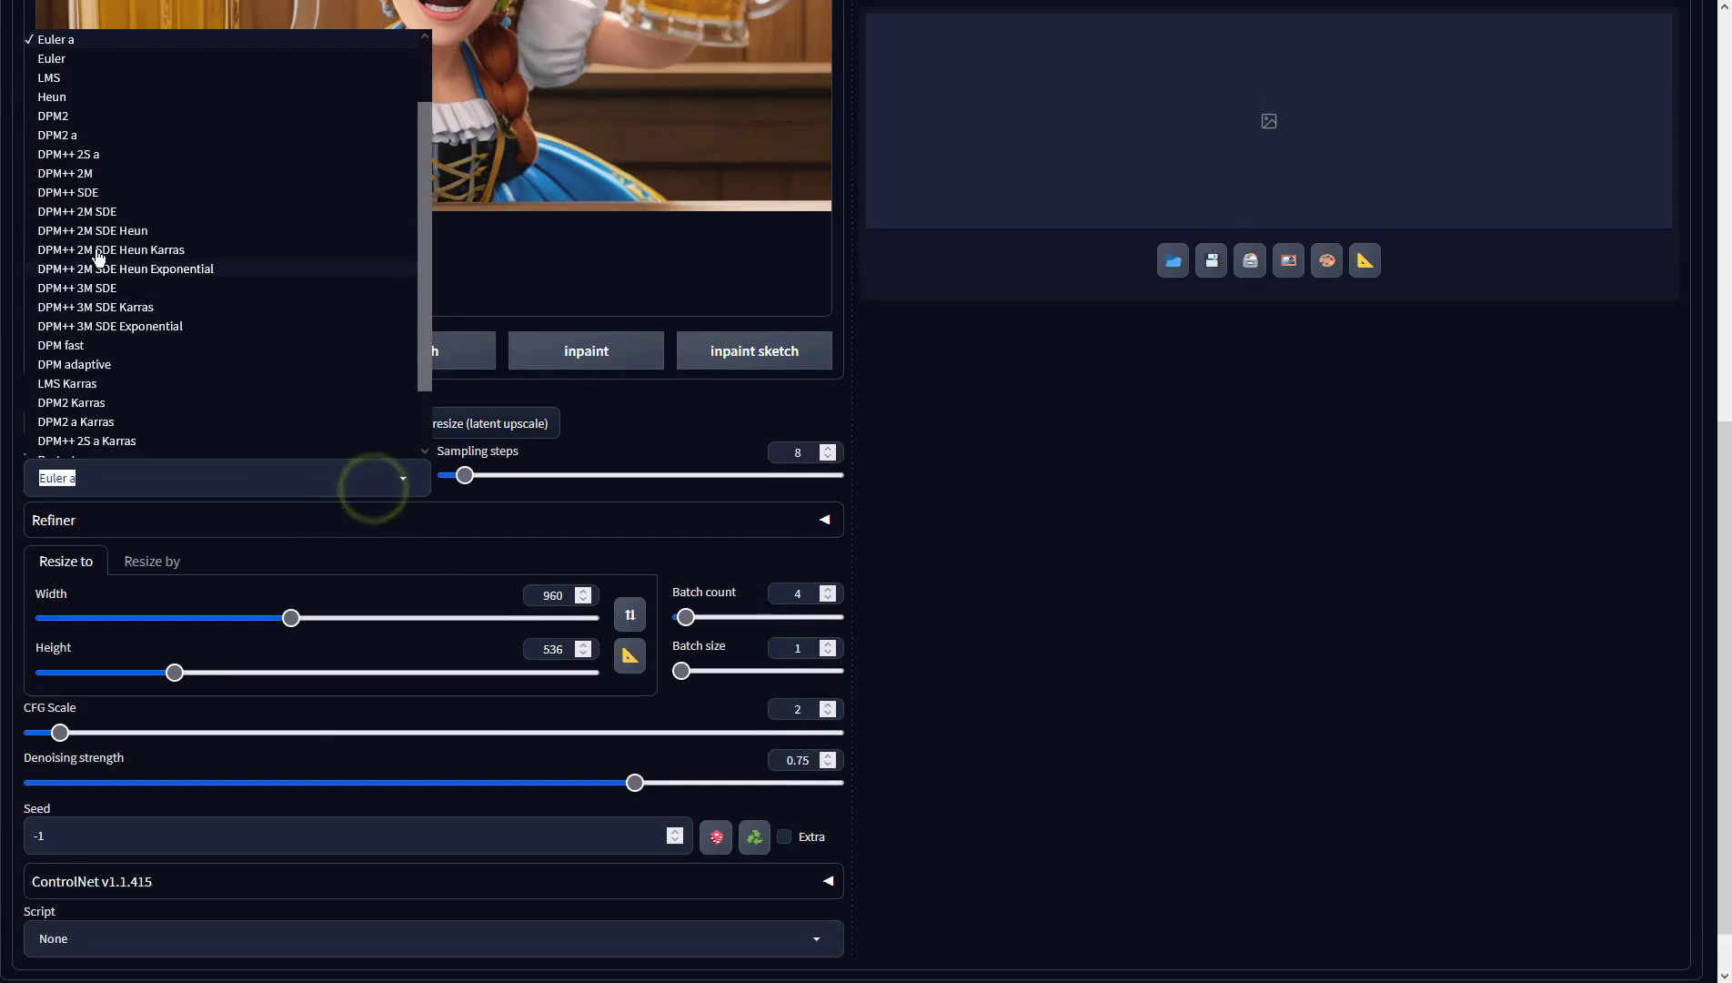
click(82, 192)
Generate the four img2img variations and browse through them at full size
scroll(1113, 569, up, 8)
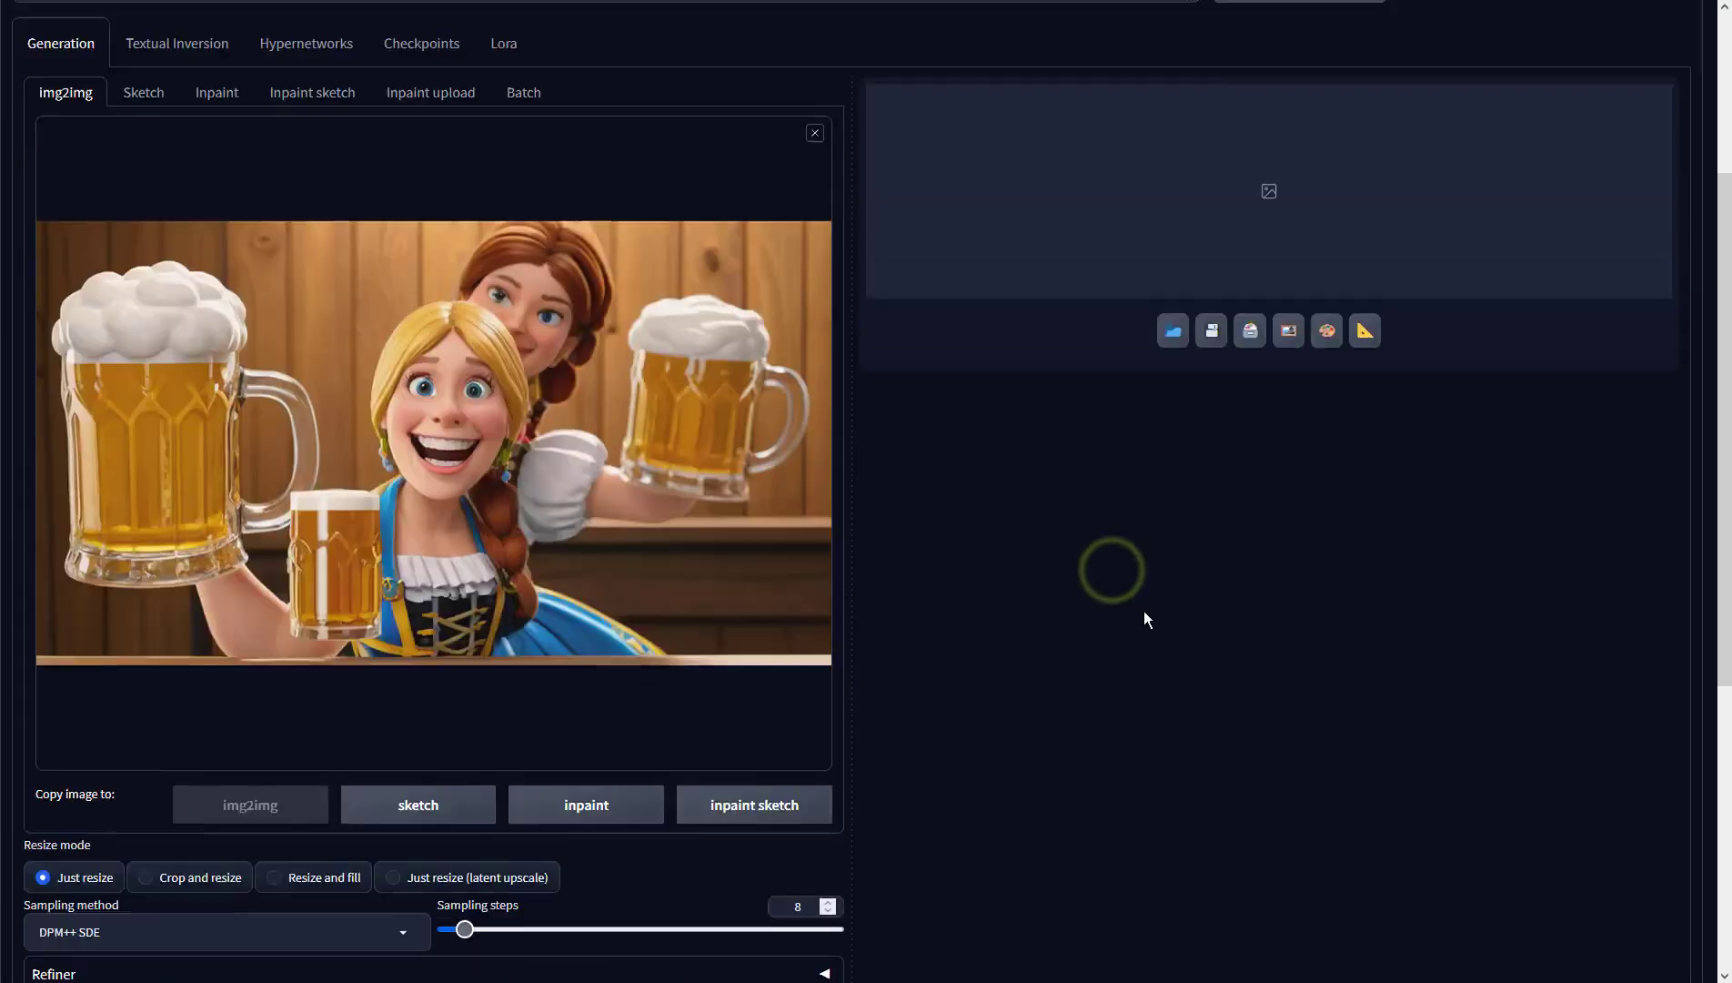
click(1447, 185)
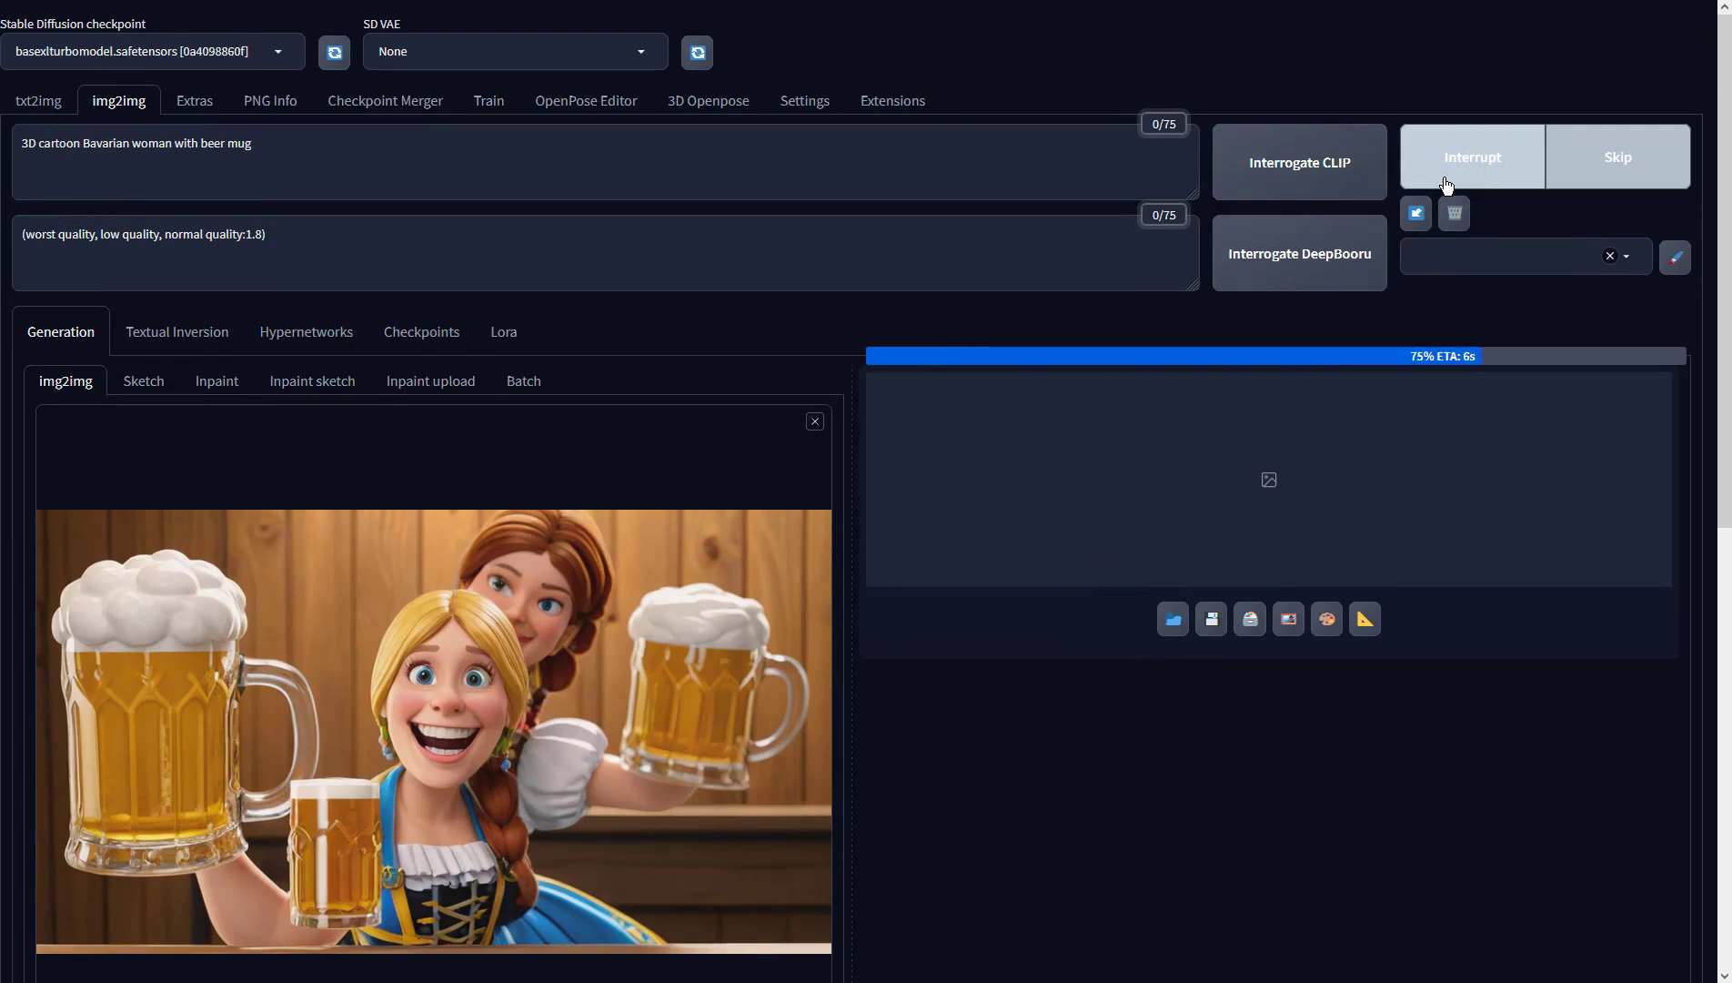
click(1456, 417)
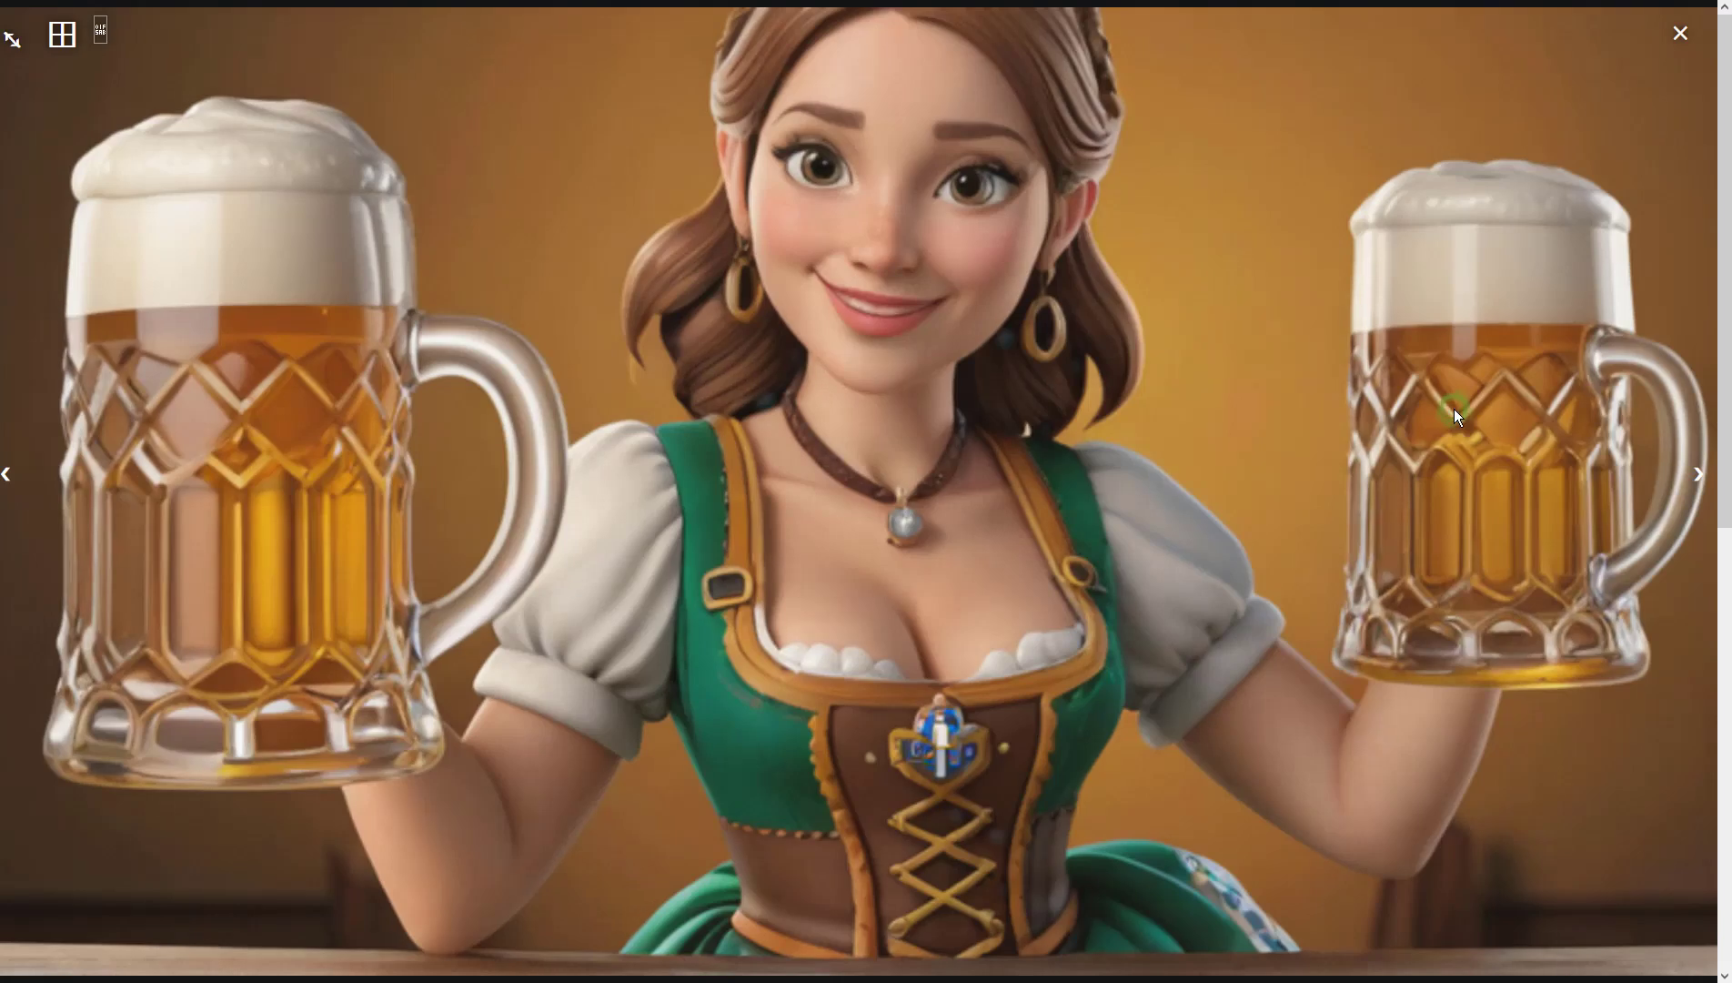
click(1698, 474)
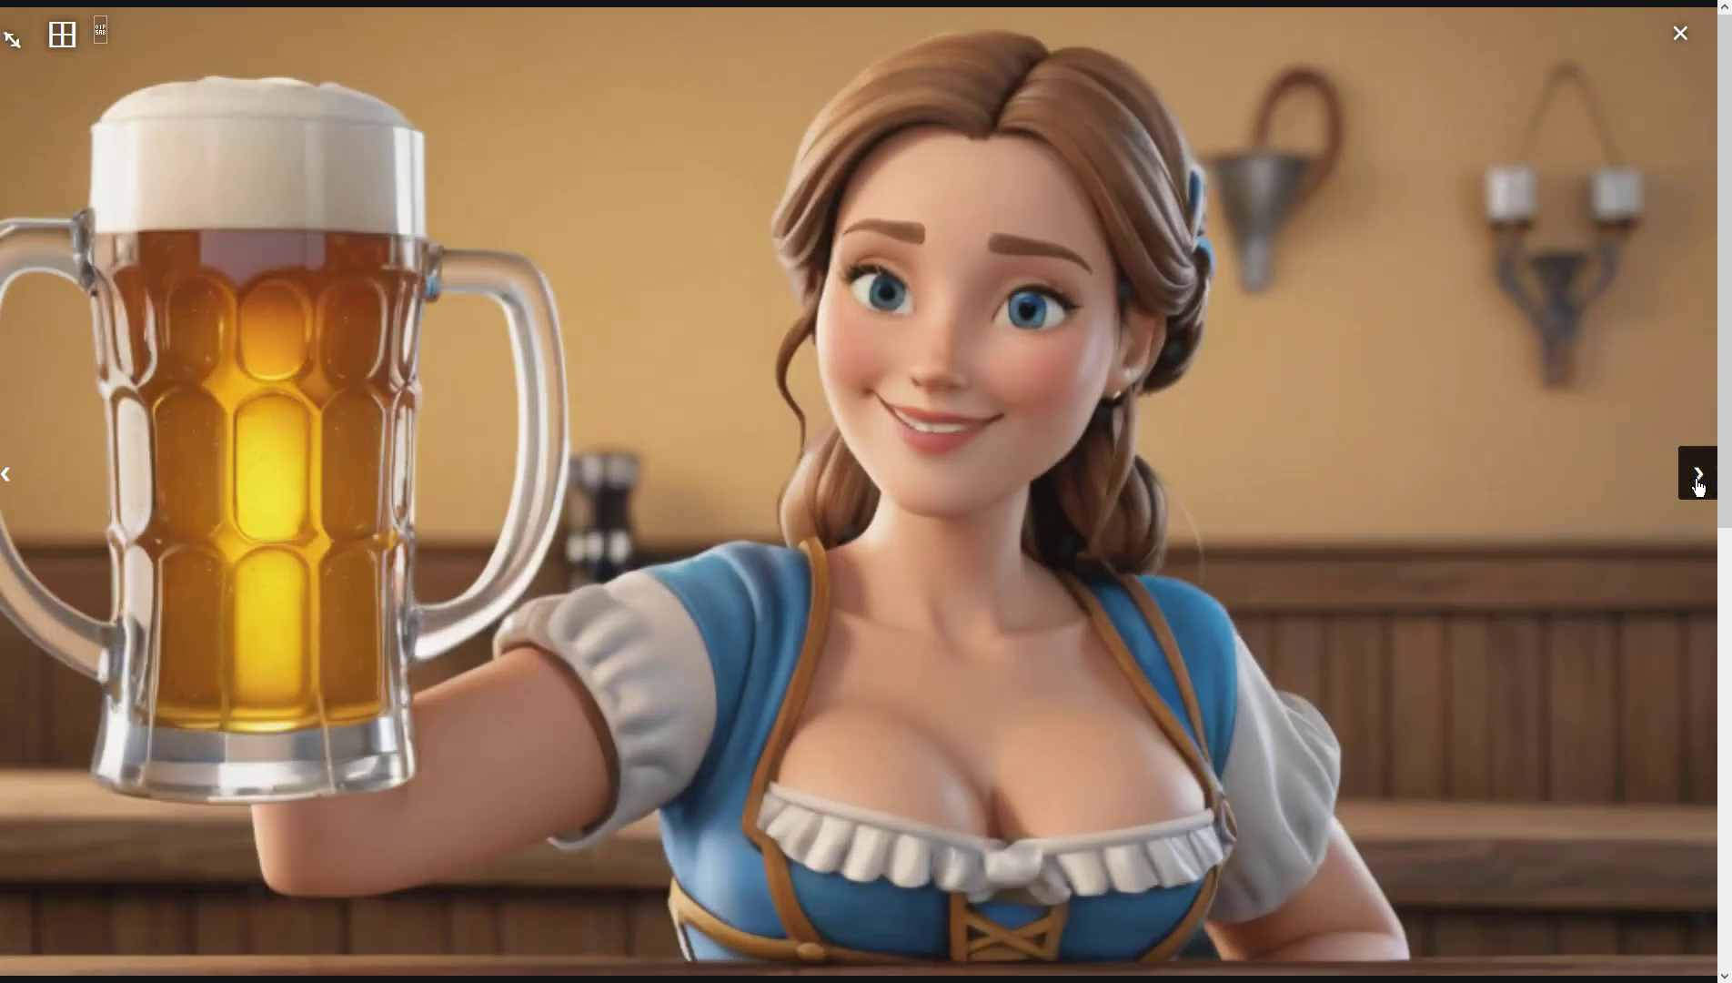
click(1698, 475)
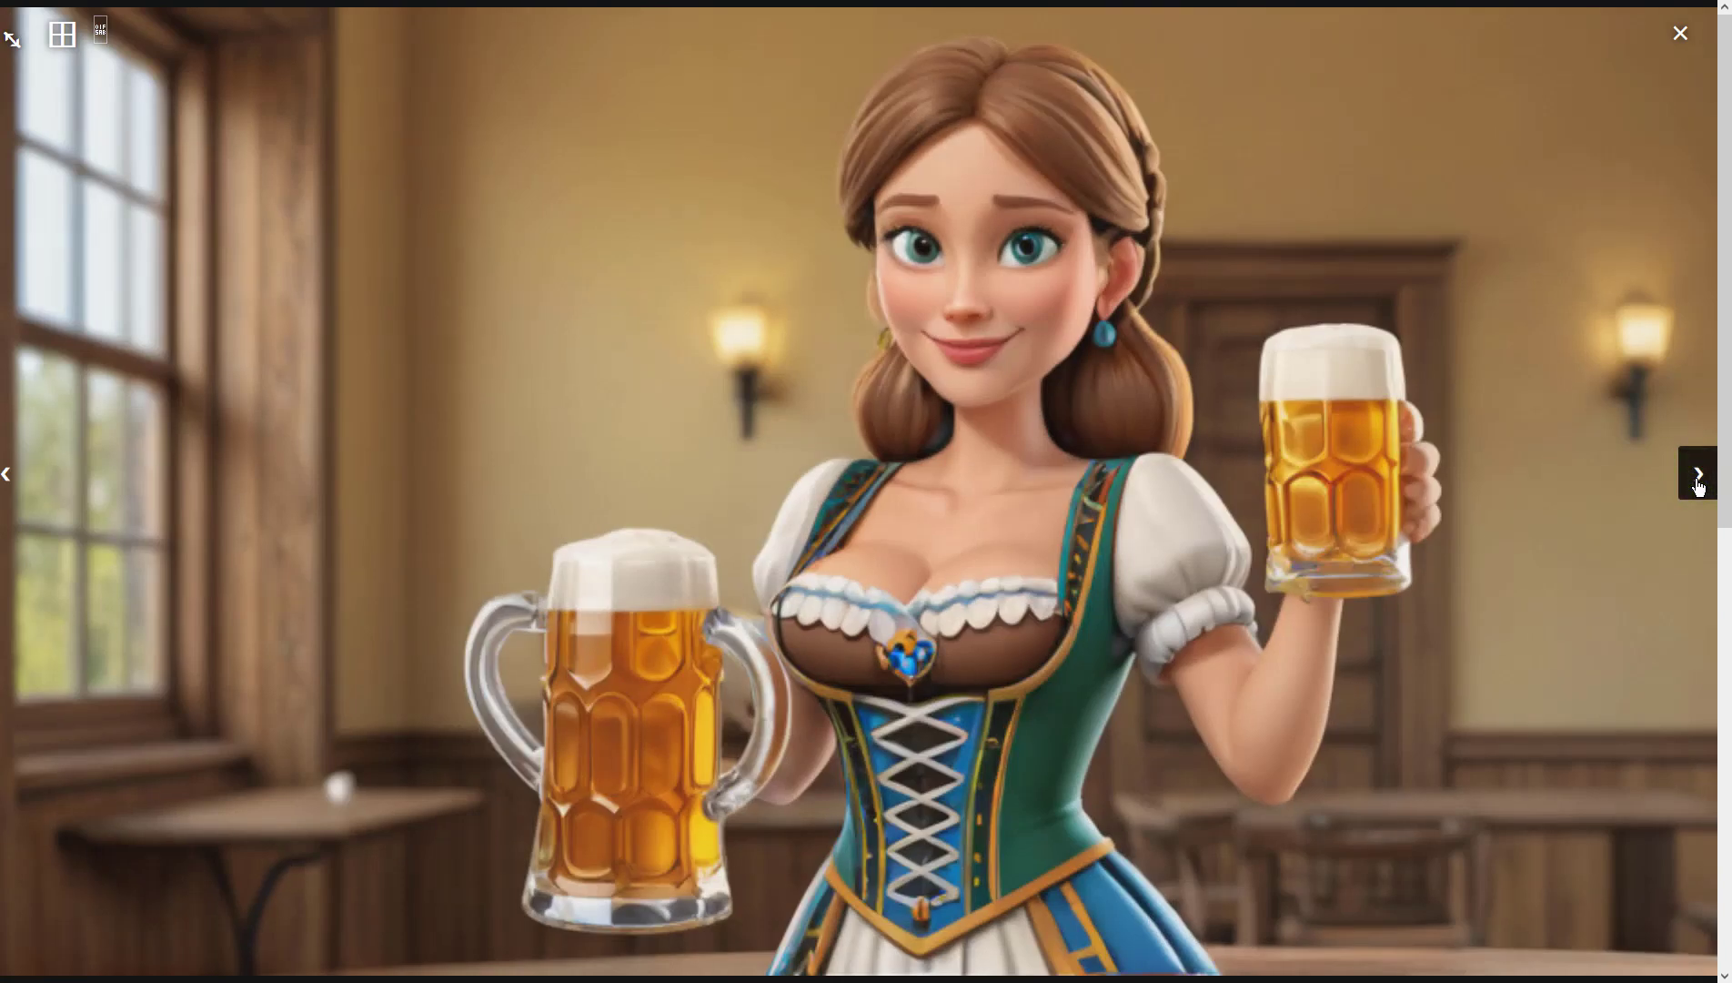
Browse the remaining variations, send the green-dress image with two large mugs back to img2img, and generate another batch from it
click(1698, 474)
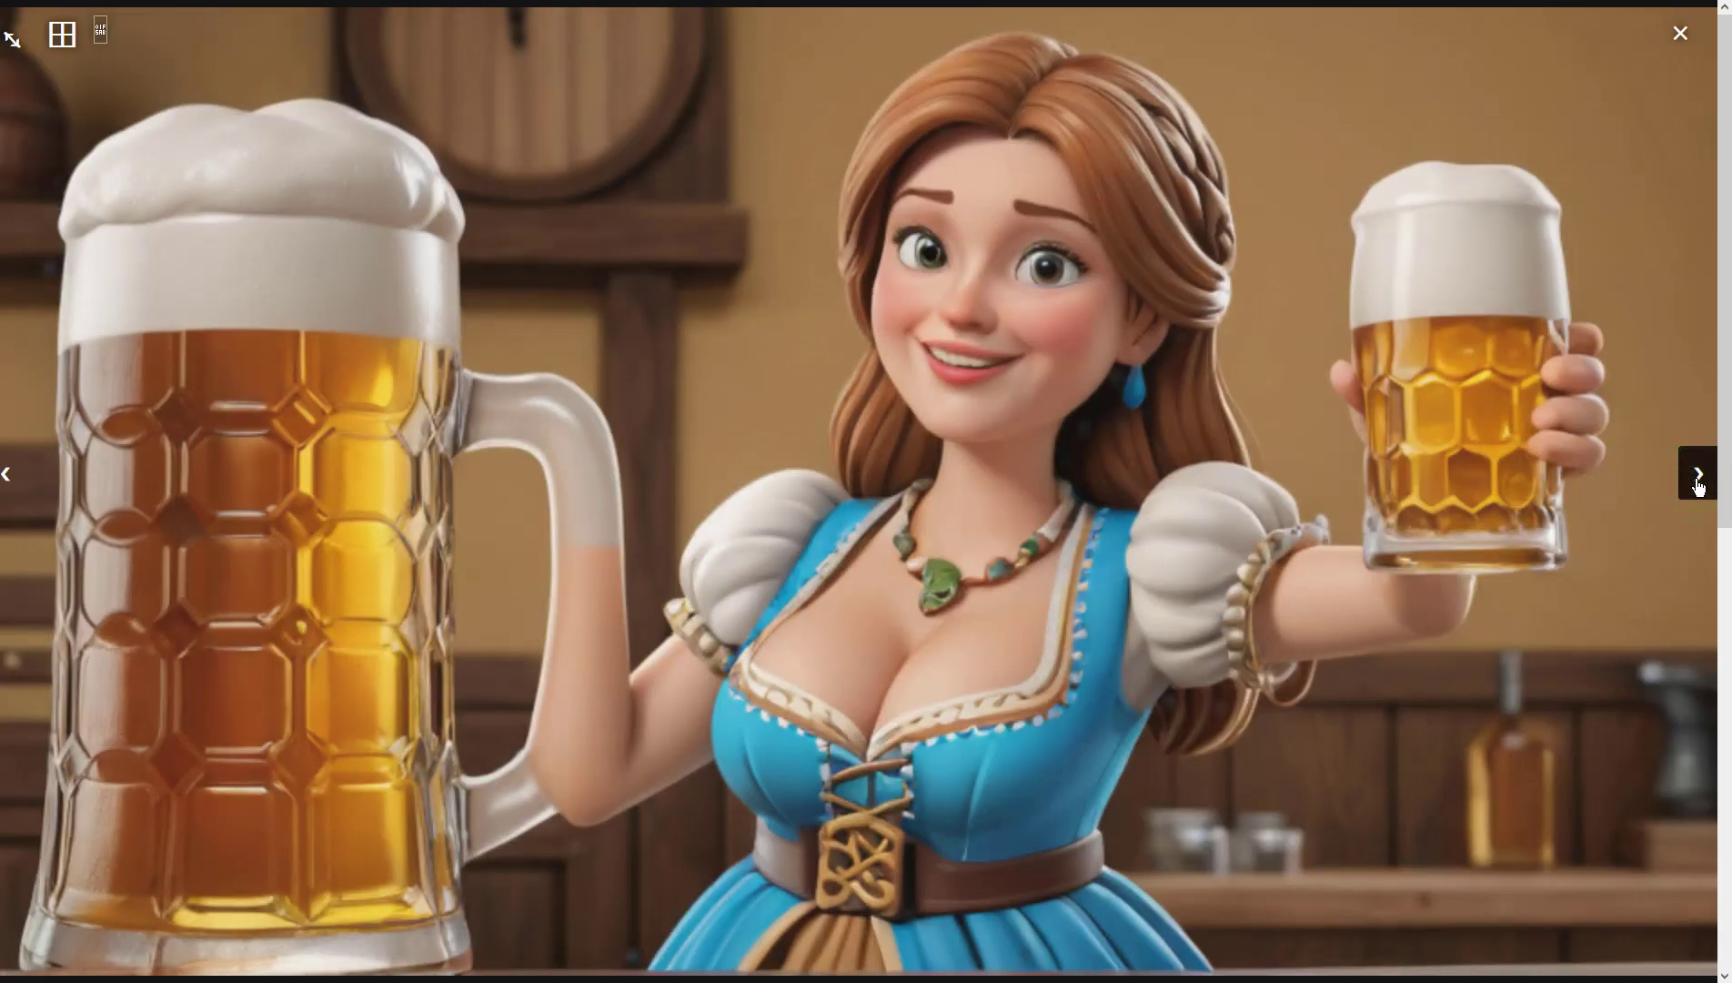
click(1698, 474)
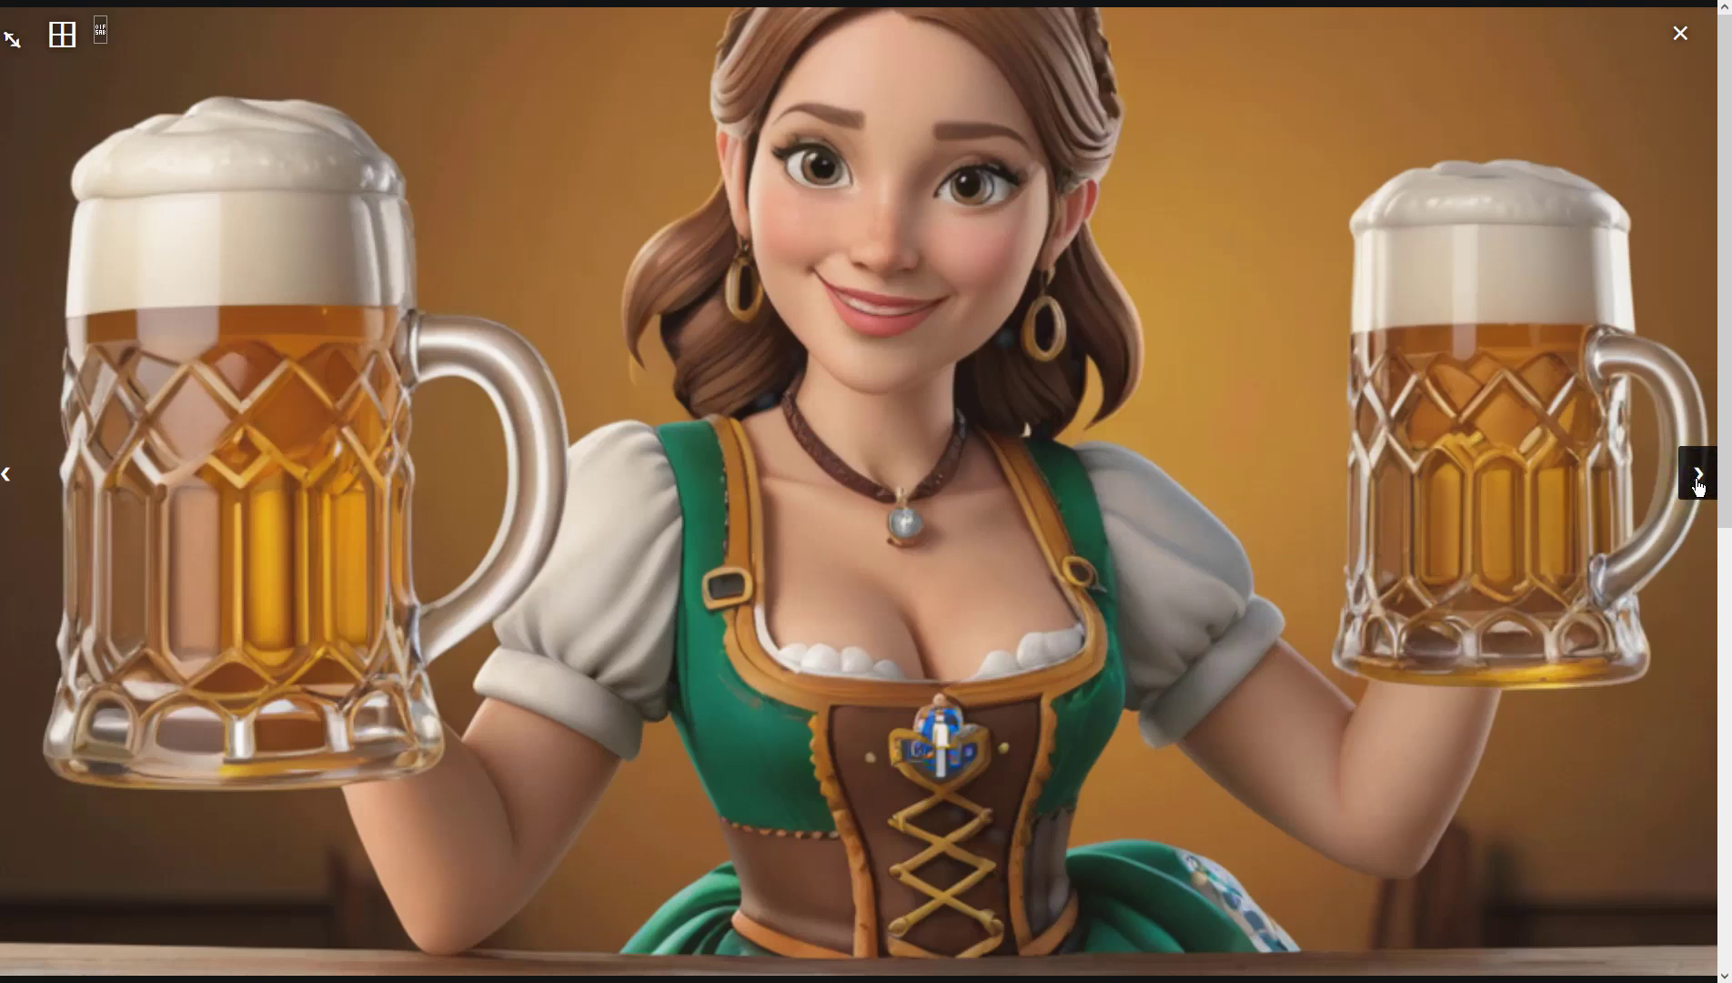
click(1058, 392)
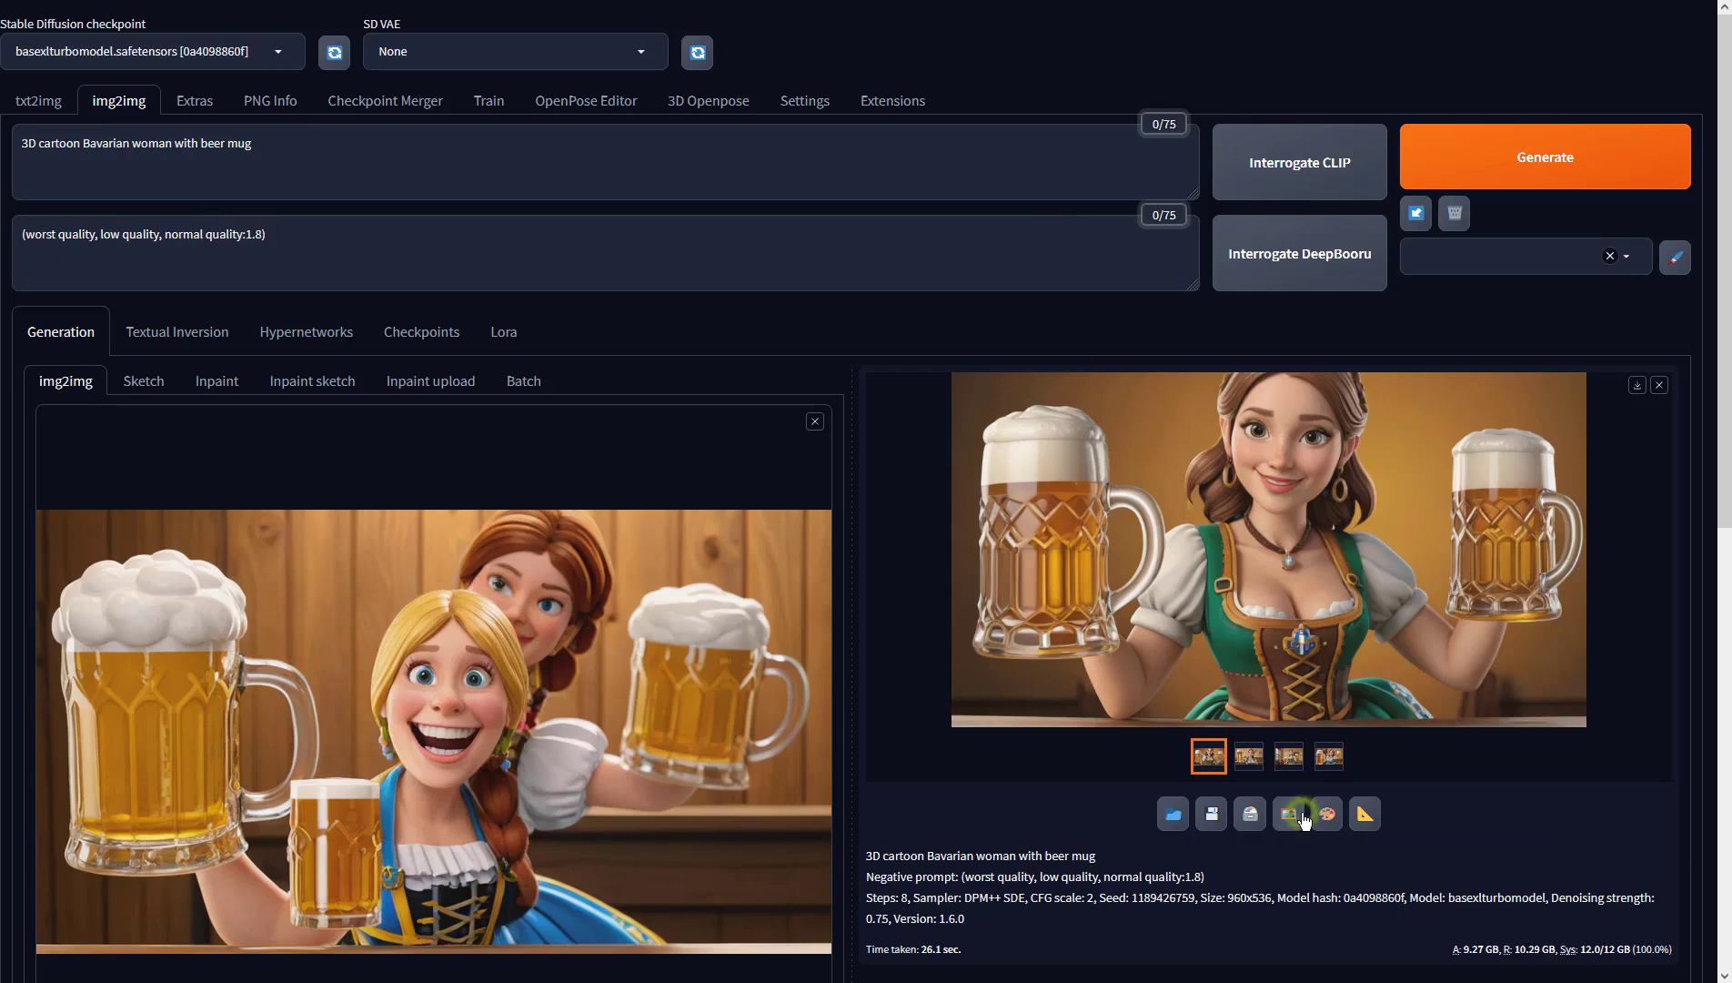
click(1480, 164)
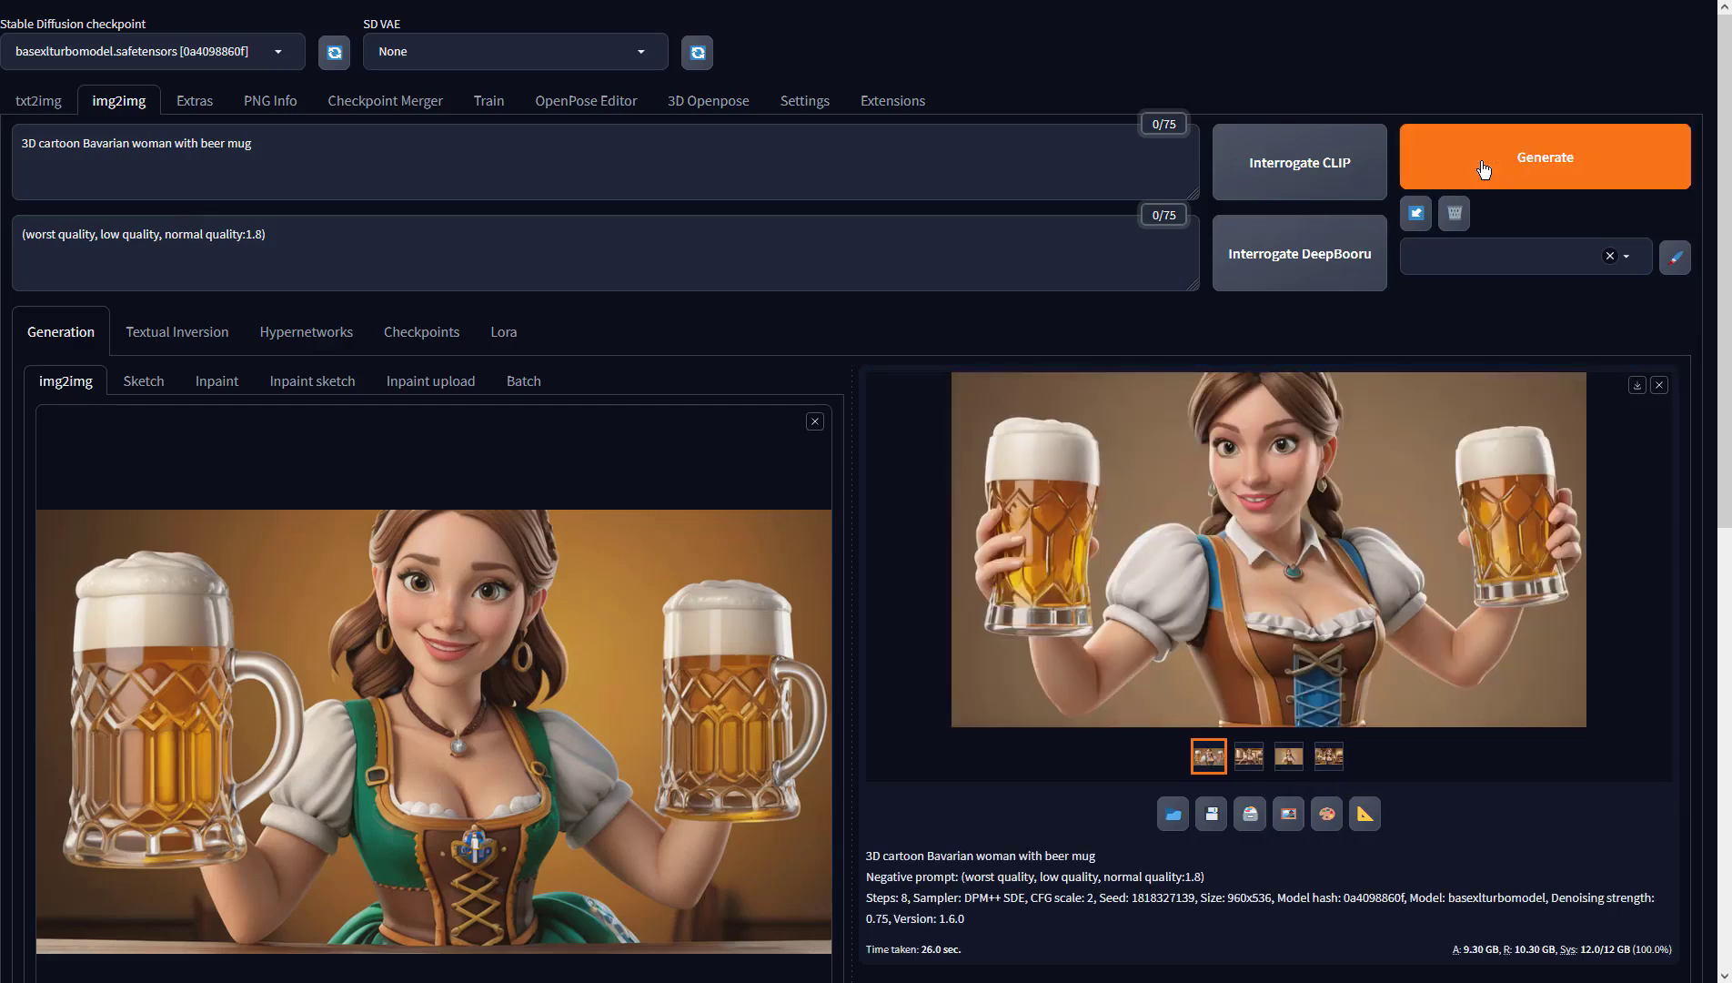
Browse the new variations at full size and select the woman in the blue dress with yellow sleeves
click(1446, 436)
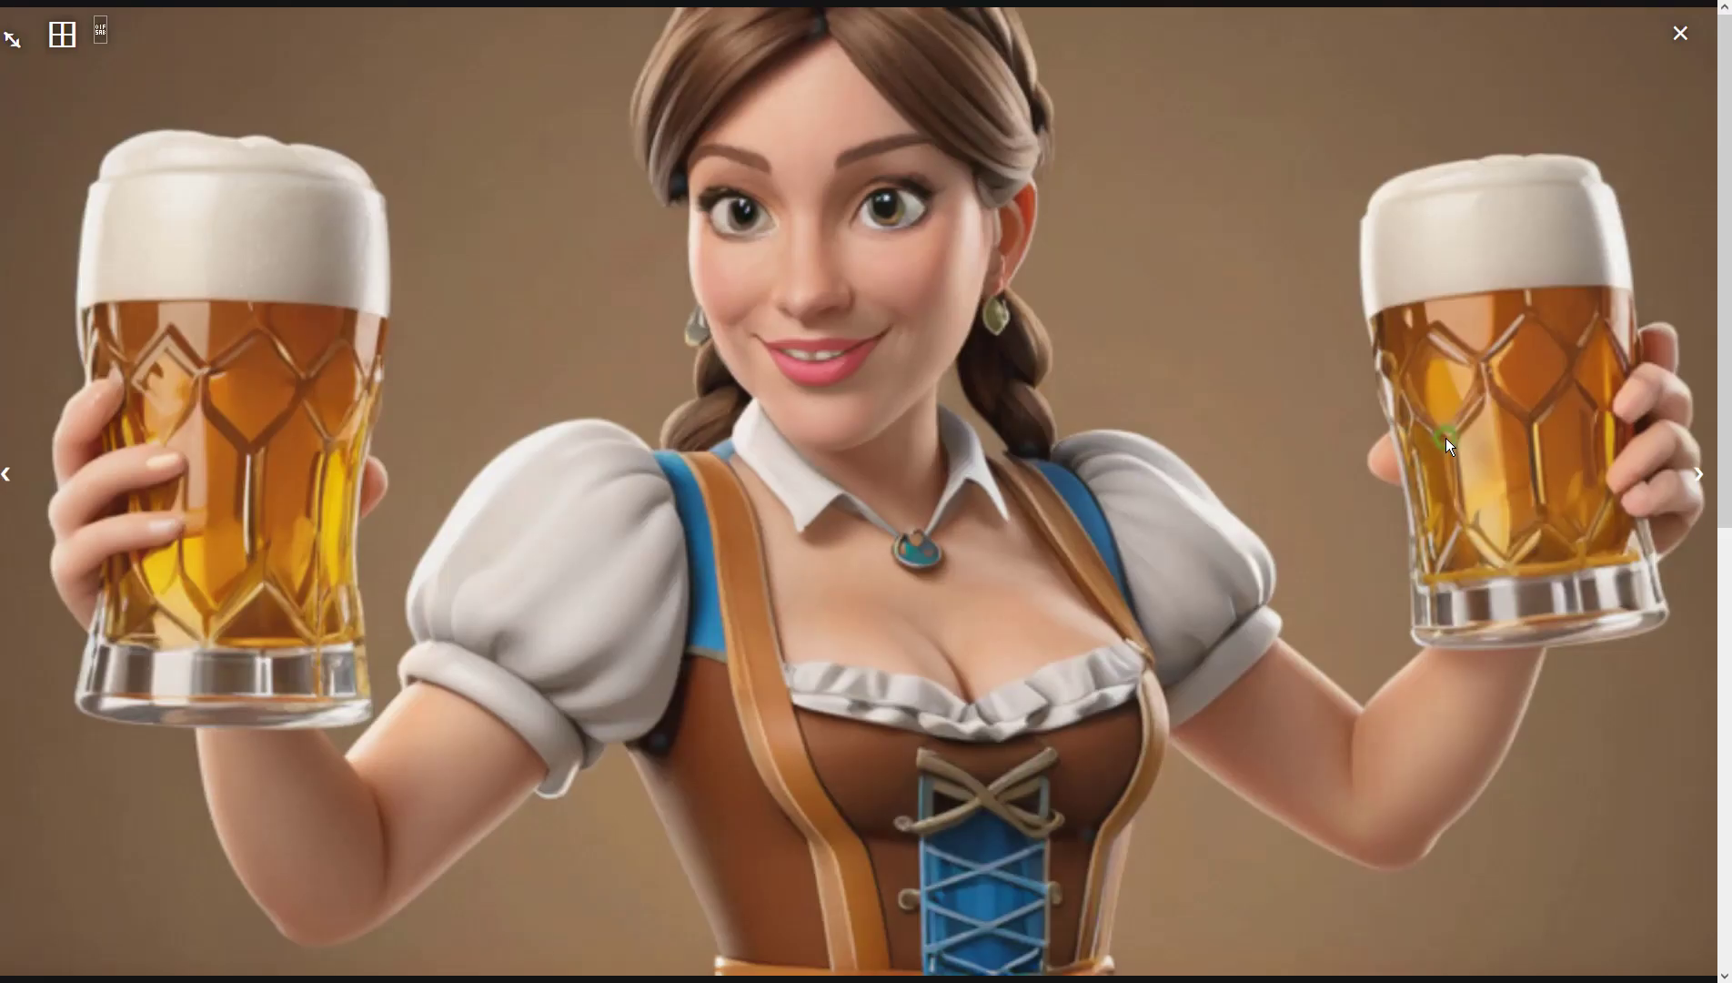
click(1696, 476)
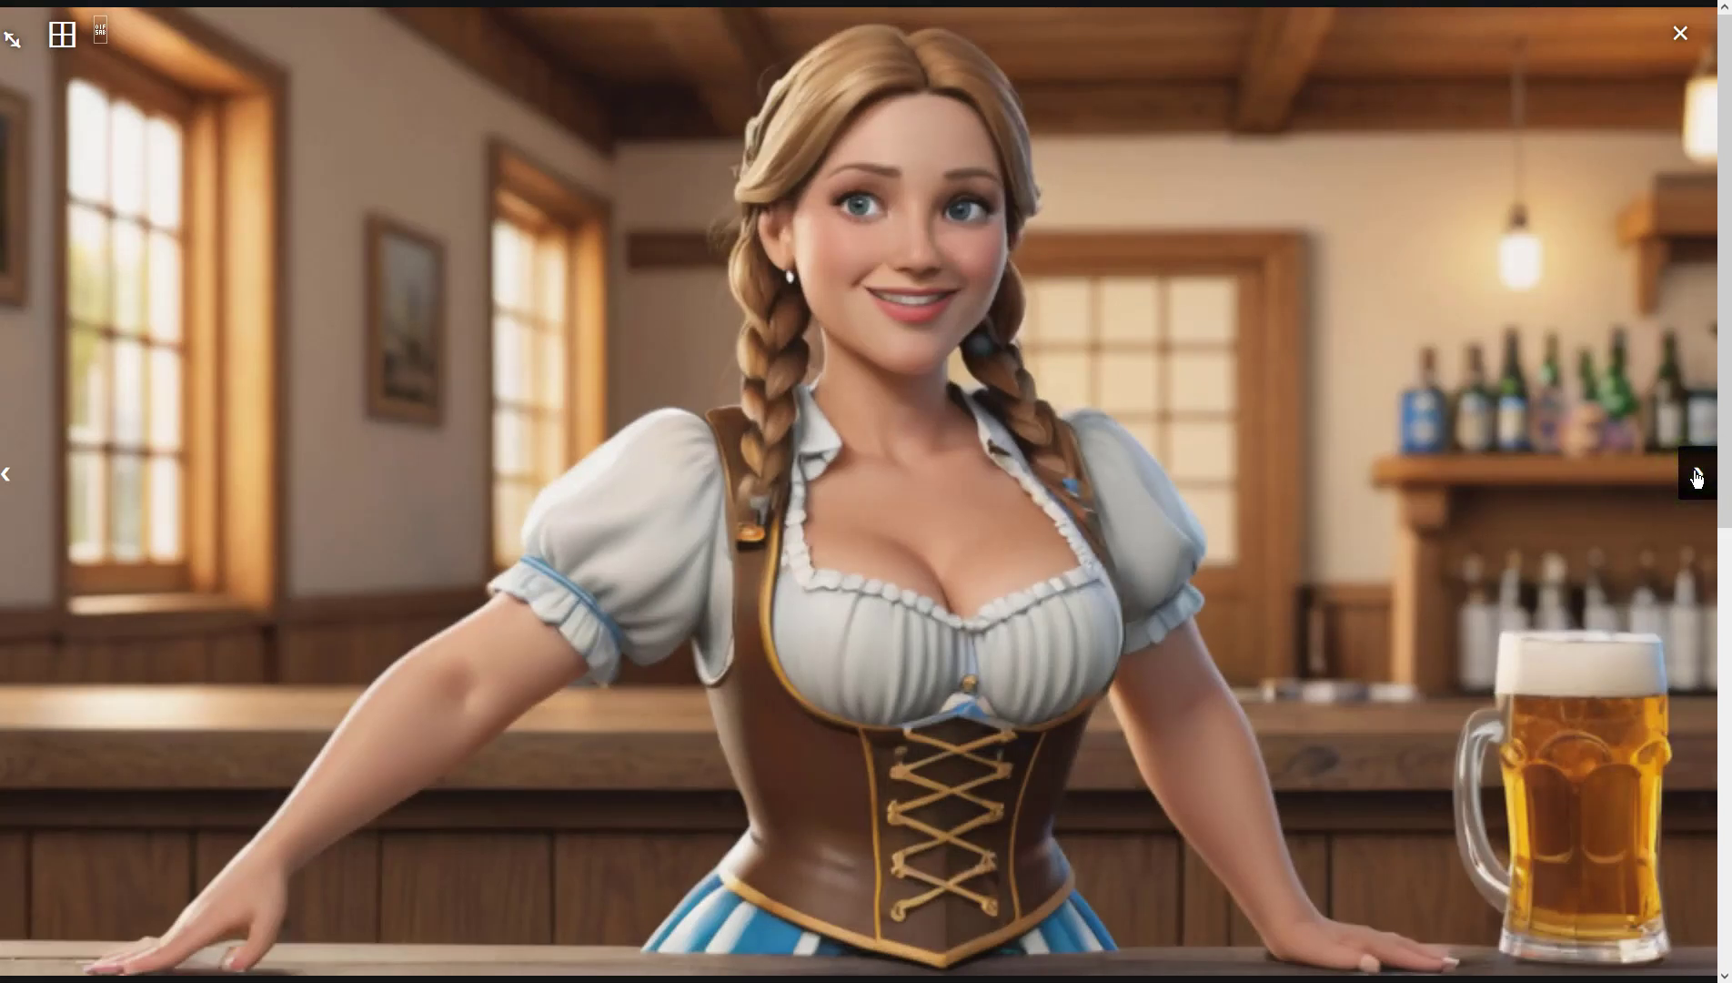
click(1696, 476)
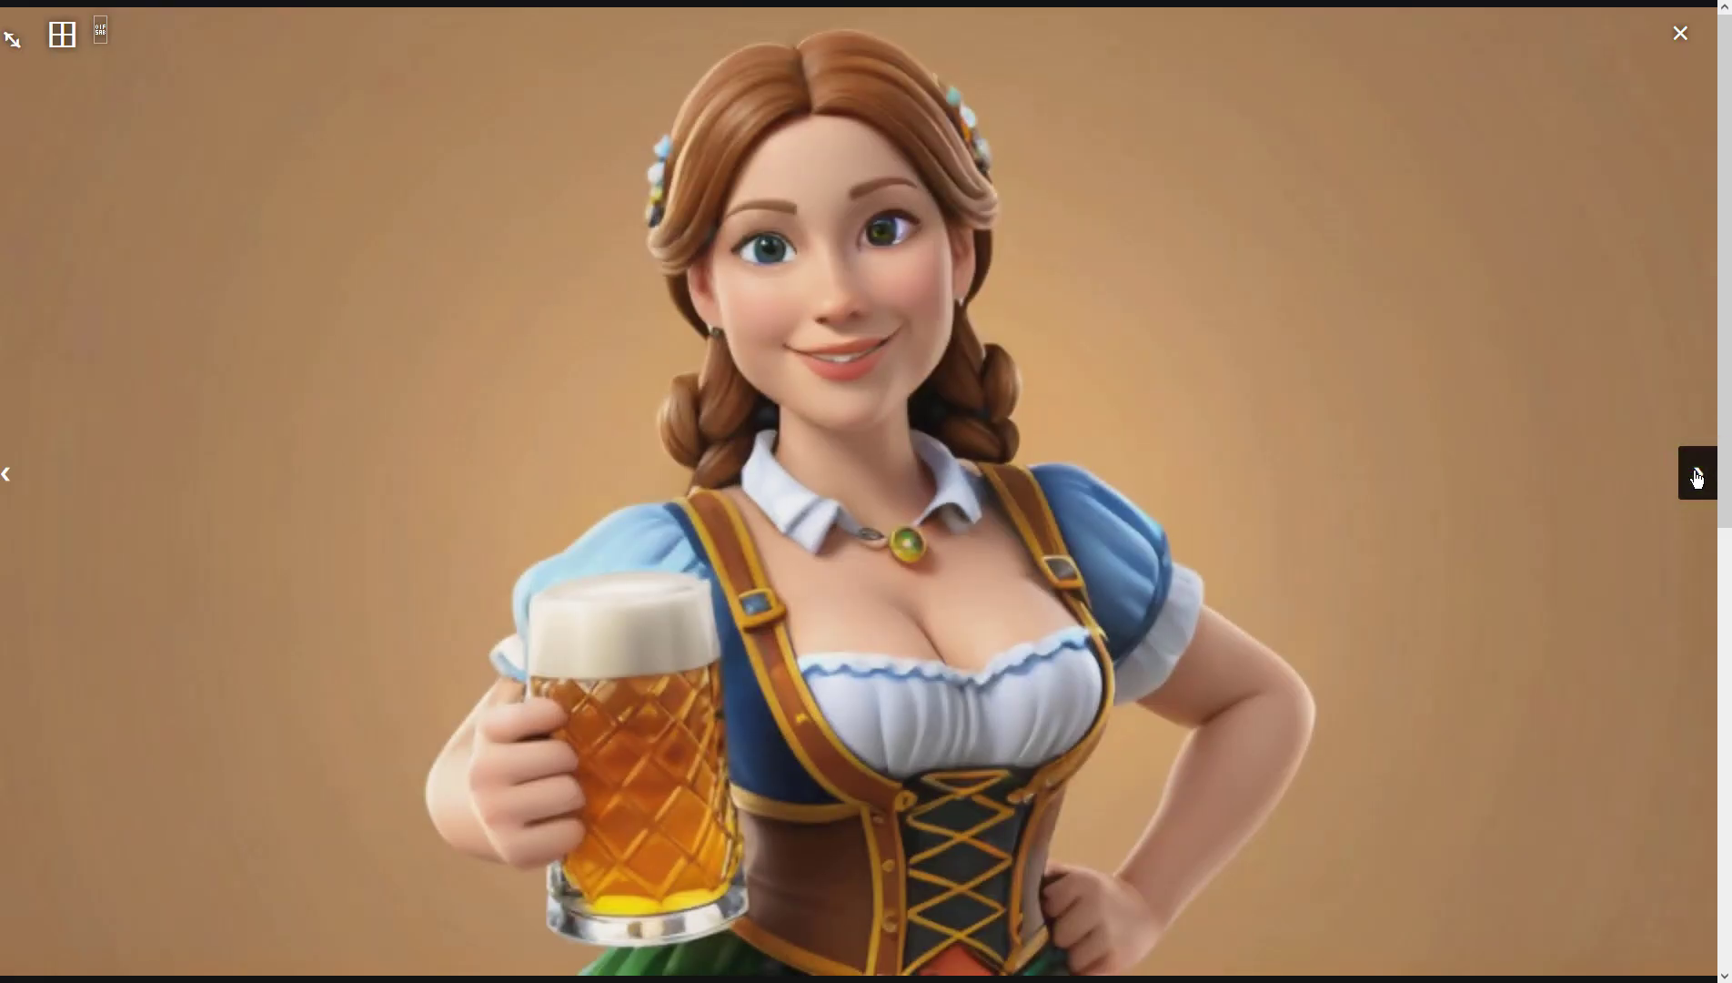
click(1696, 477)
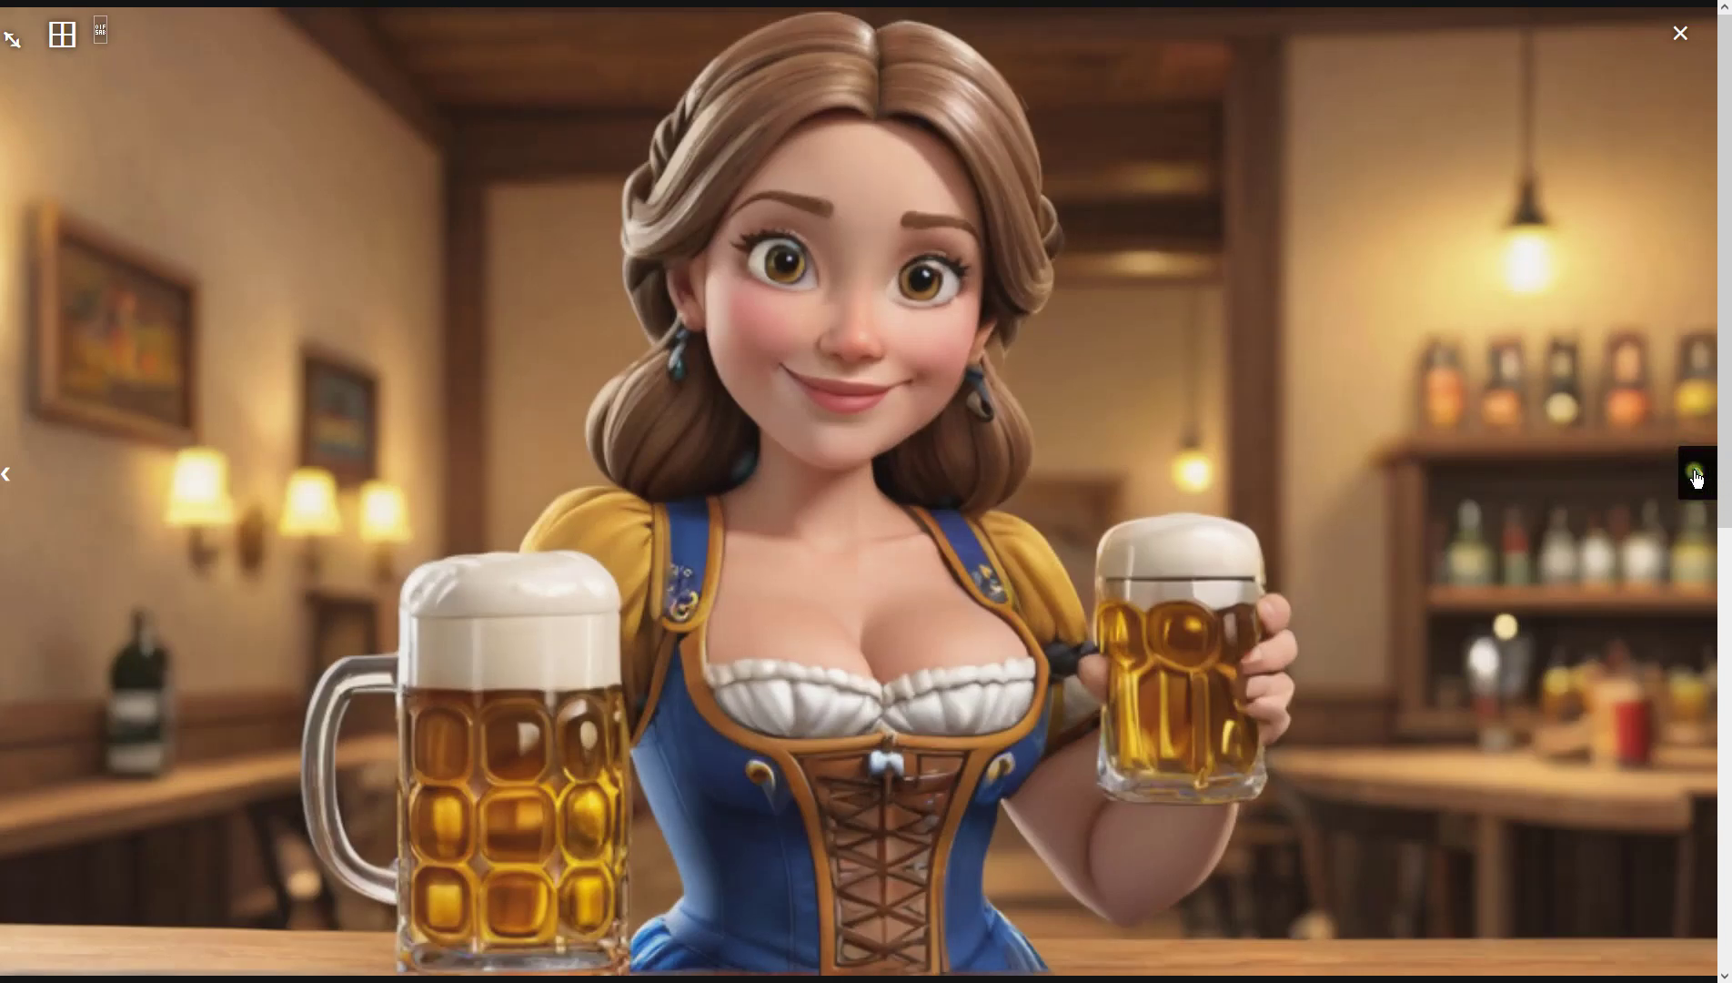
click(1696, 476)
click(12, 473)
click(828, 466)
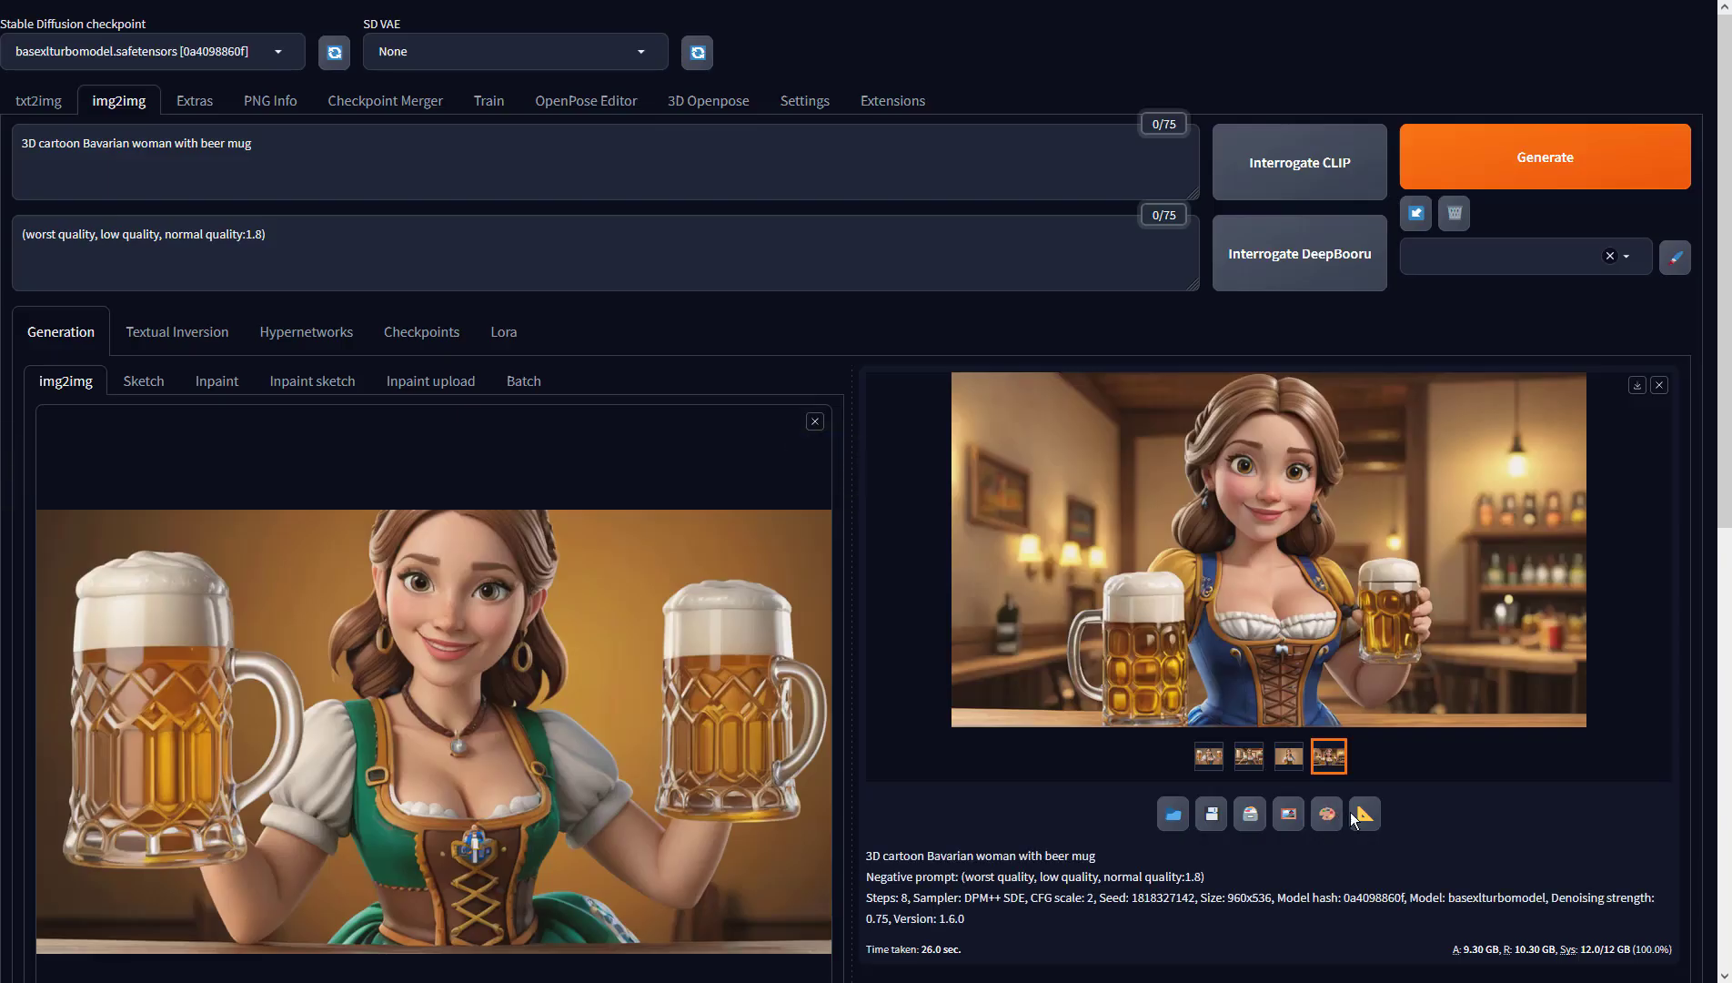
Send the selected blue-dress image to Extras and set its resize factor to 1
click(1366, 814)
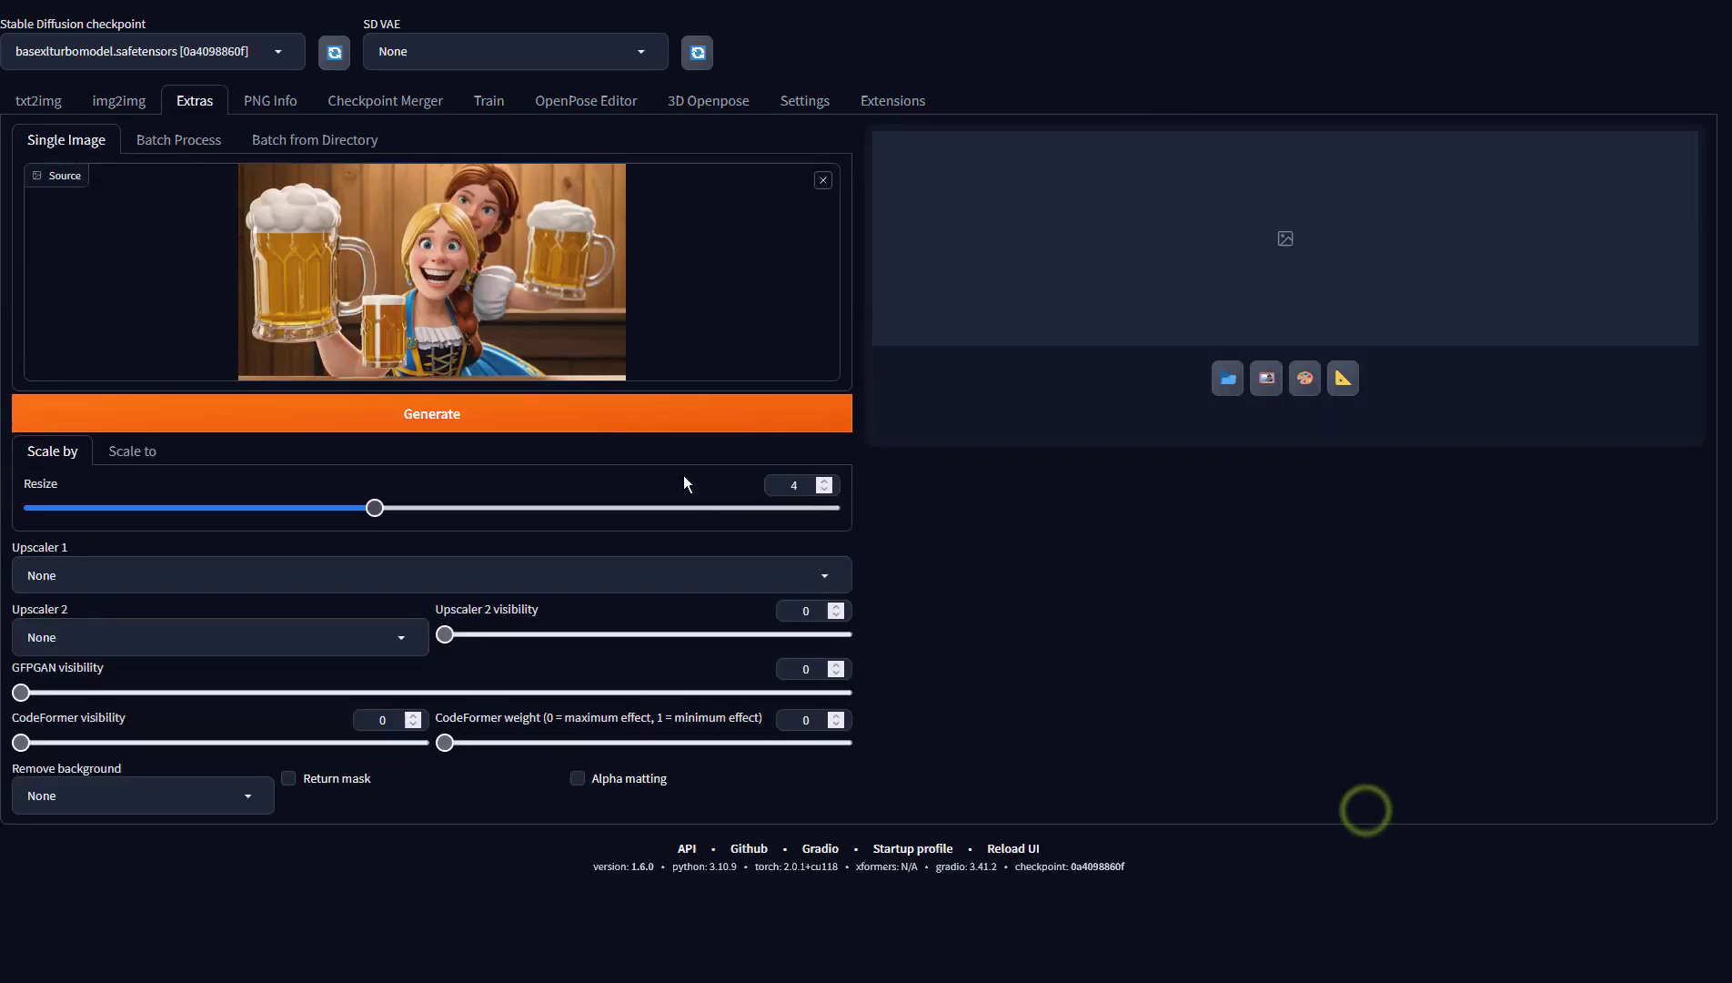
click(824, 481)
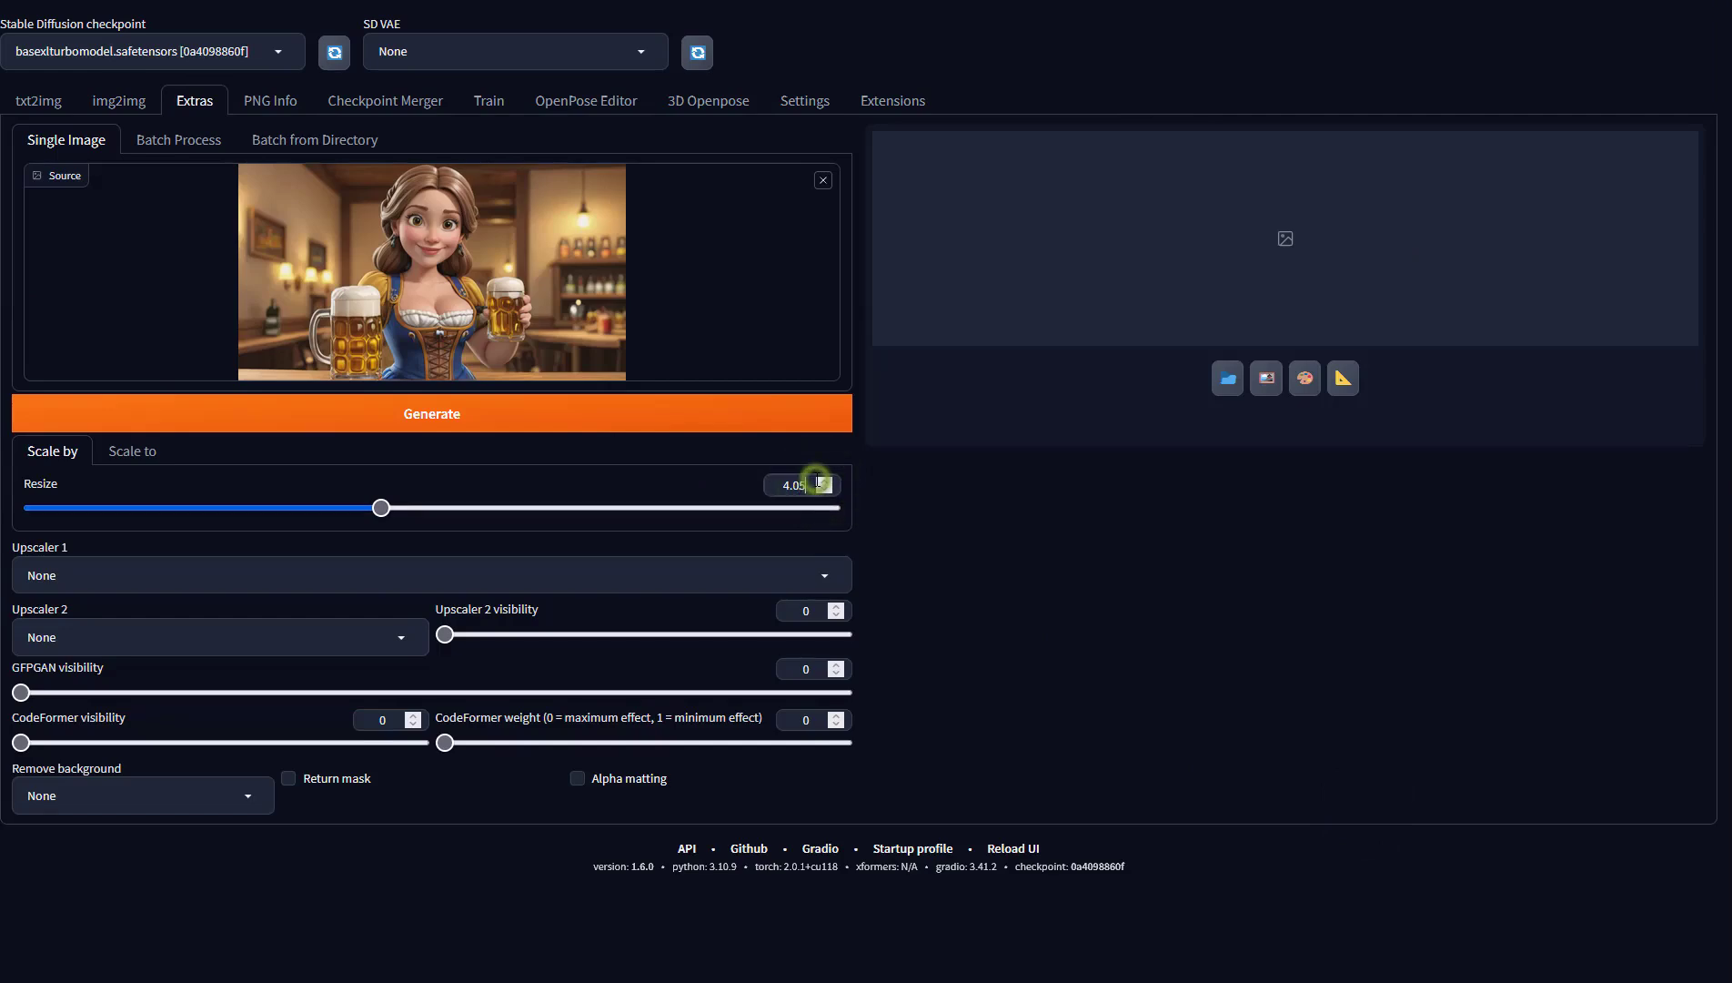
key(BackSpace)
key(BackSpace)
key(BackSpace)
key(BackSpace)
text(1)
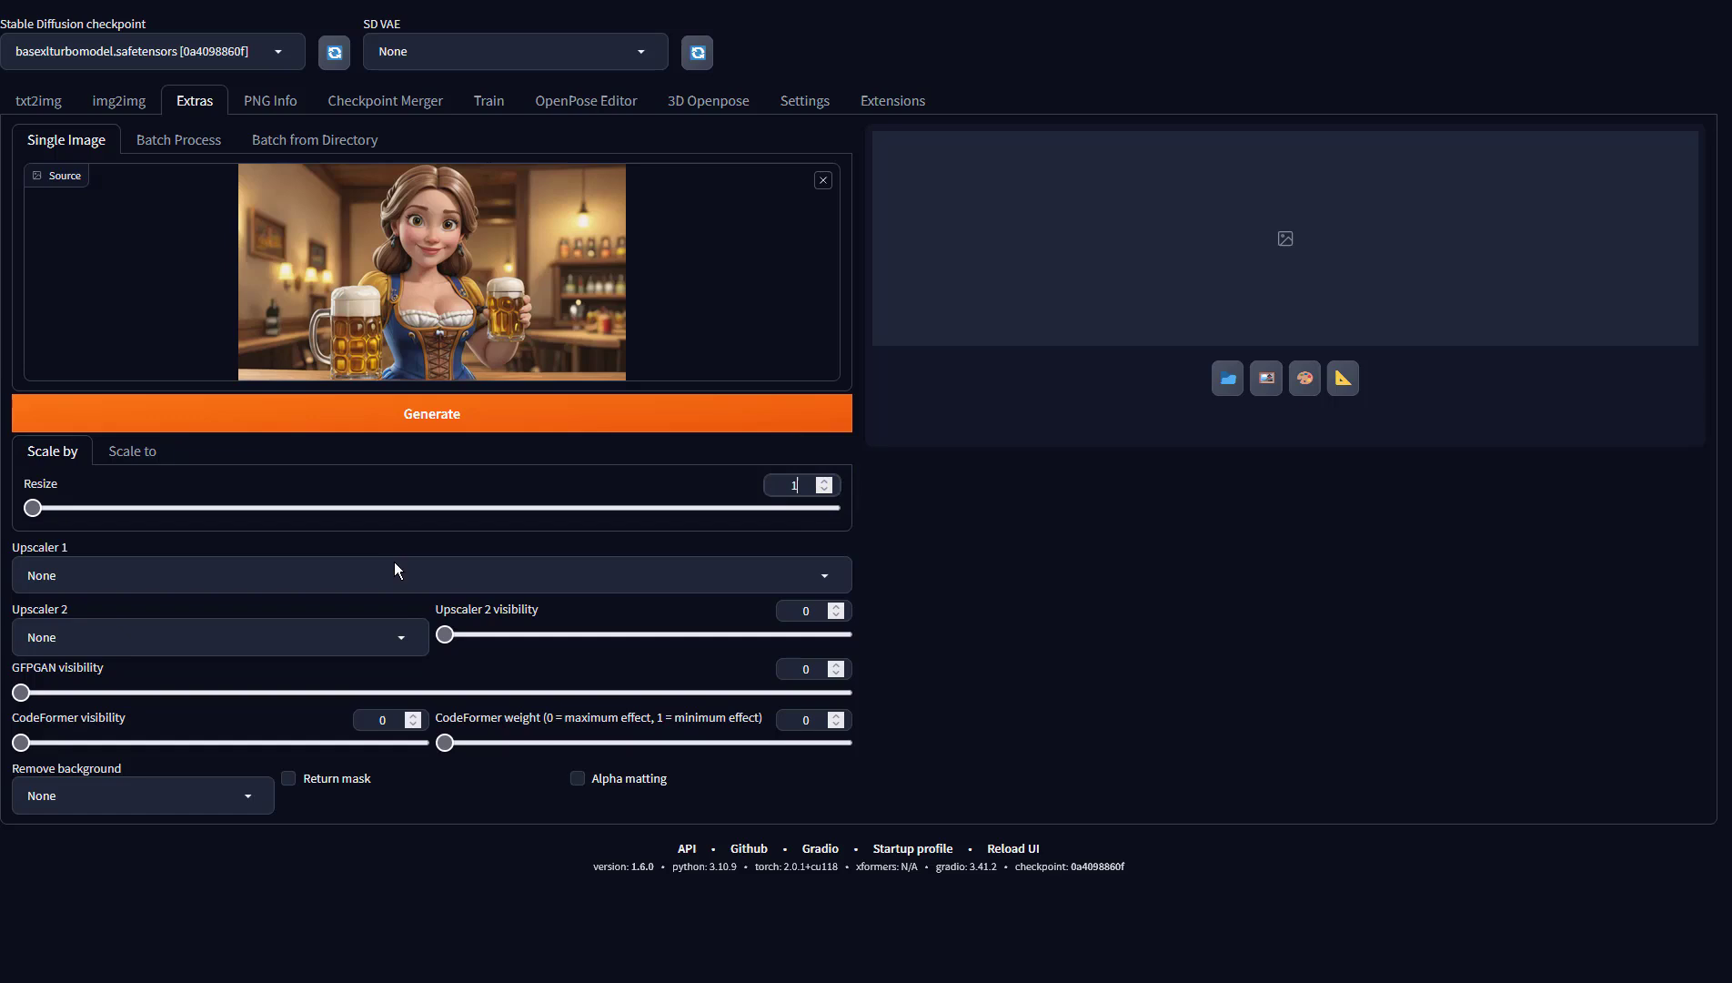
Set Upscaler 1 to 4x-UltraSharp and generate the processed image
click(366, 583)
click(96, 426)
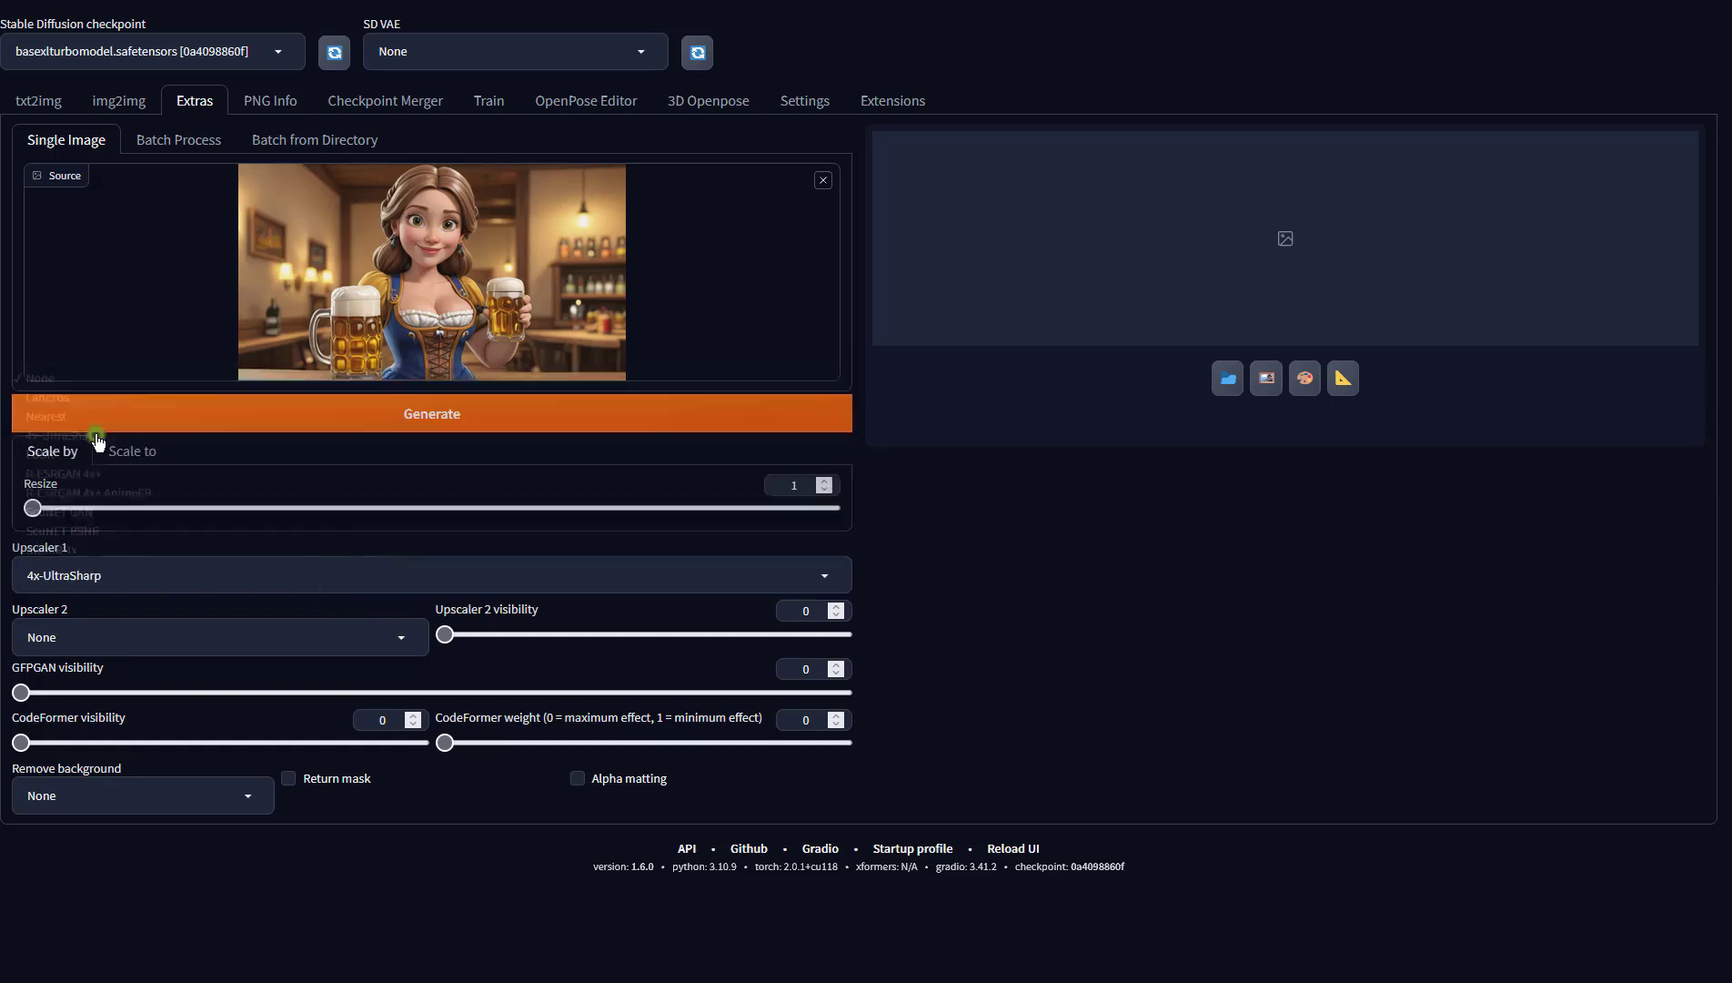
click(452, 424)
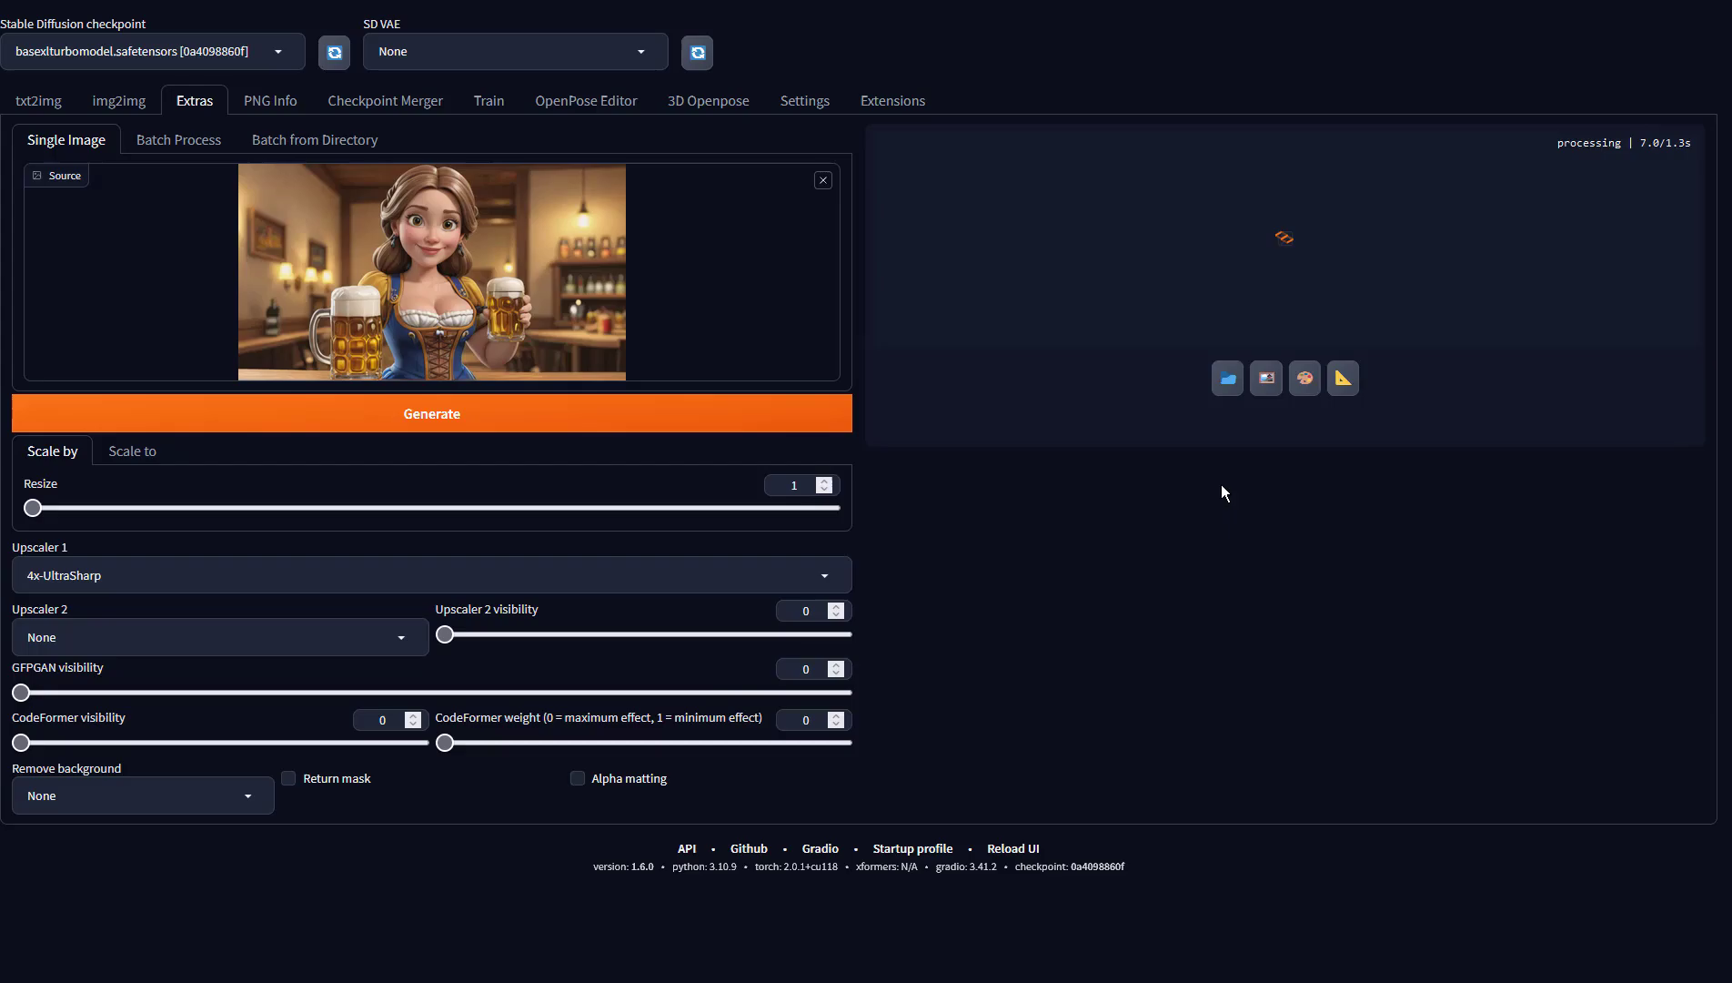
click(1272, 395)
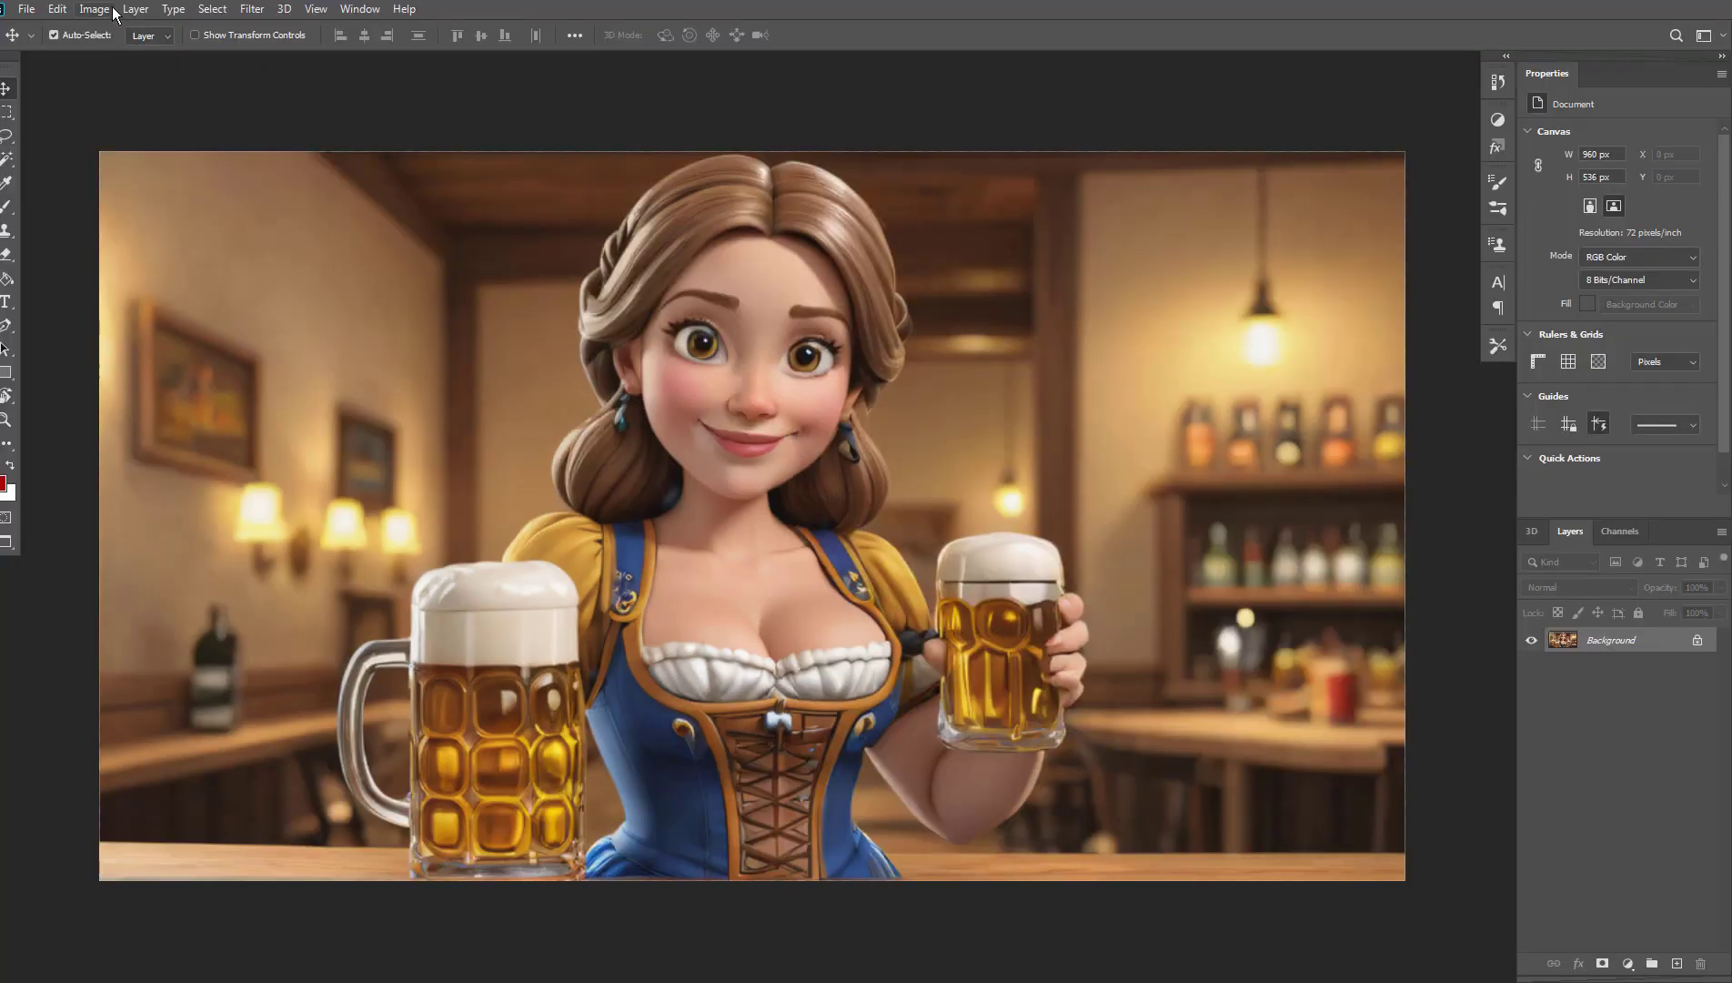
In Photoshop, apply a Vibrance adjustment to the image with Vibrance +39 and Saturation +23
click(109, 9)
mouse_move(137, 54)
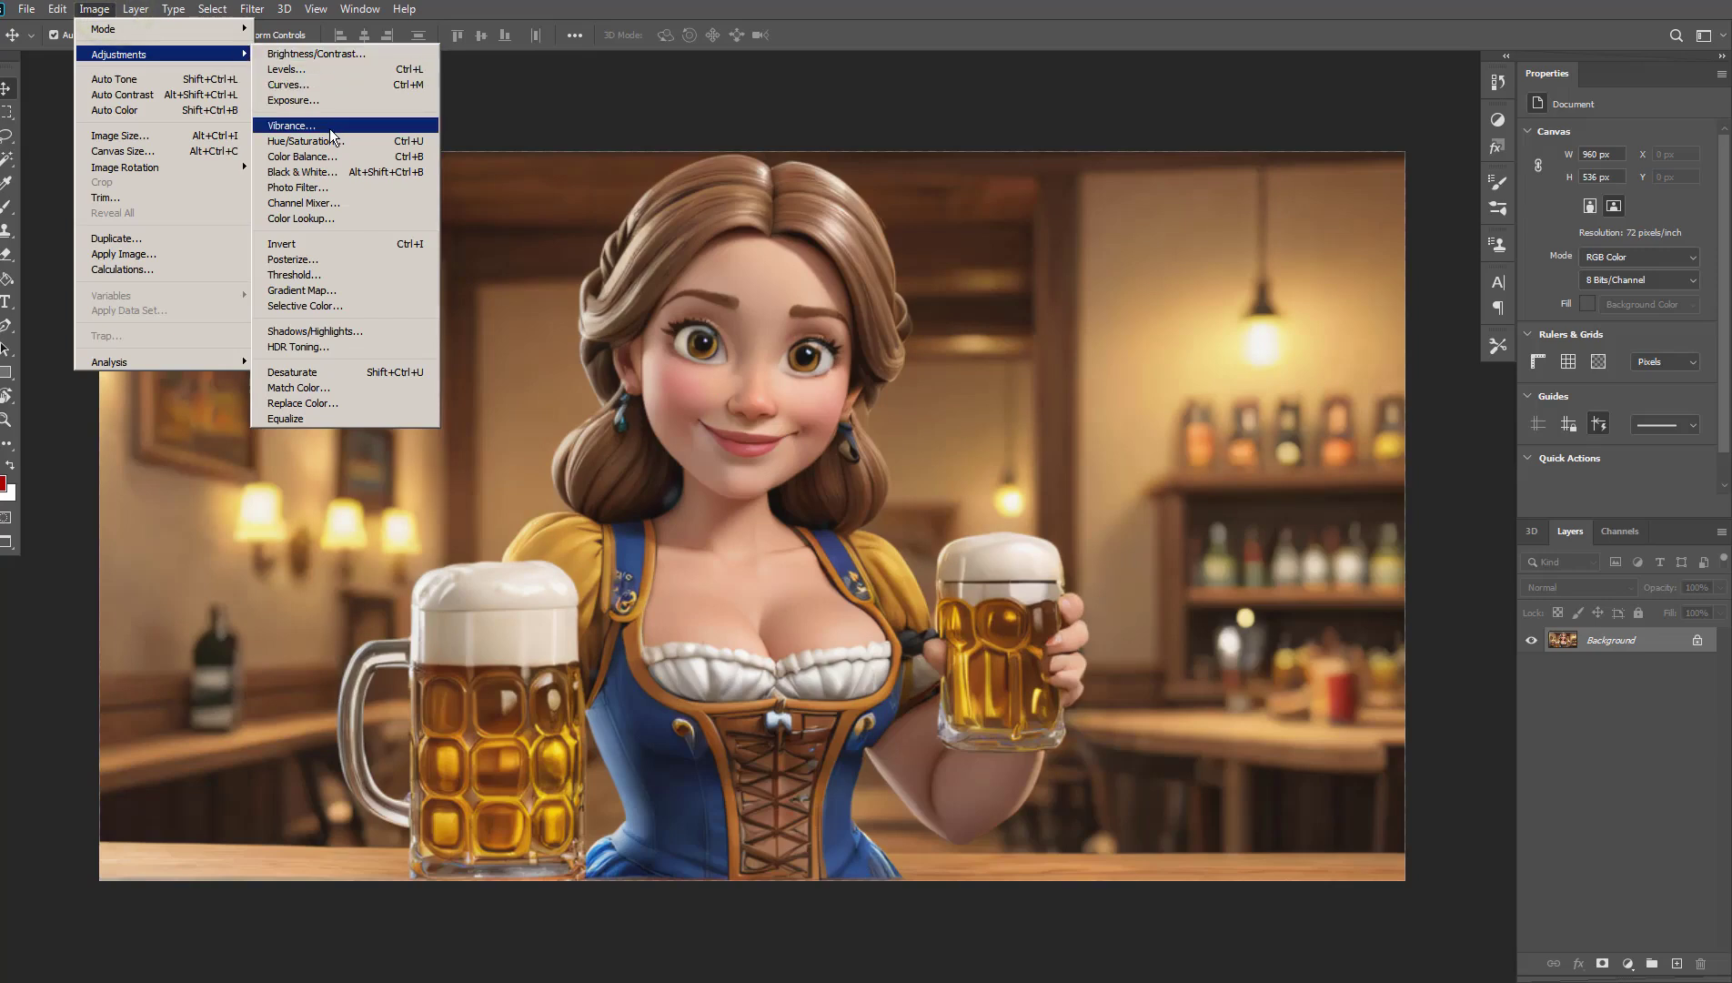
click(331, 129)
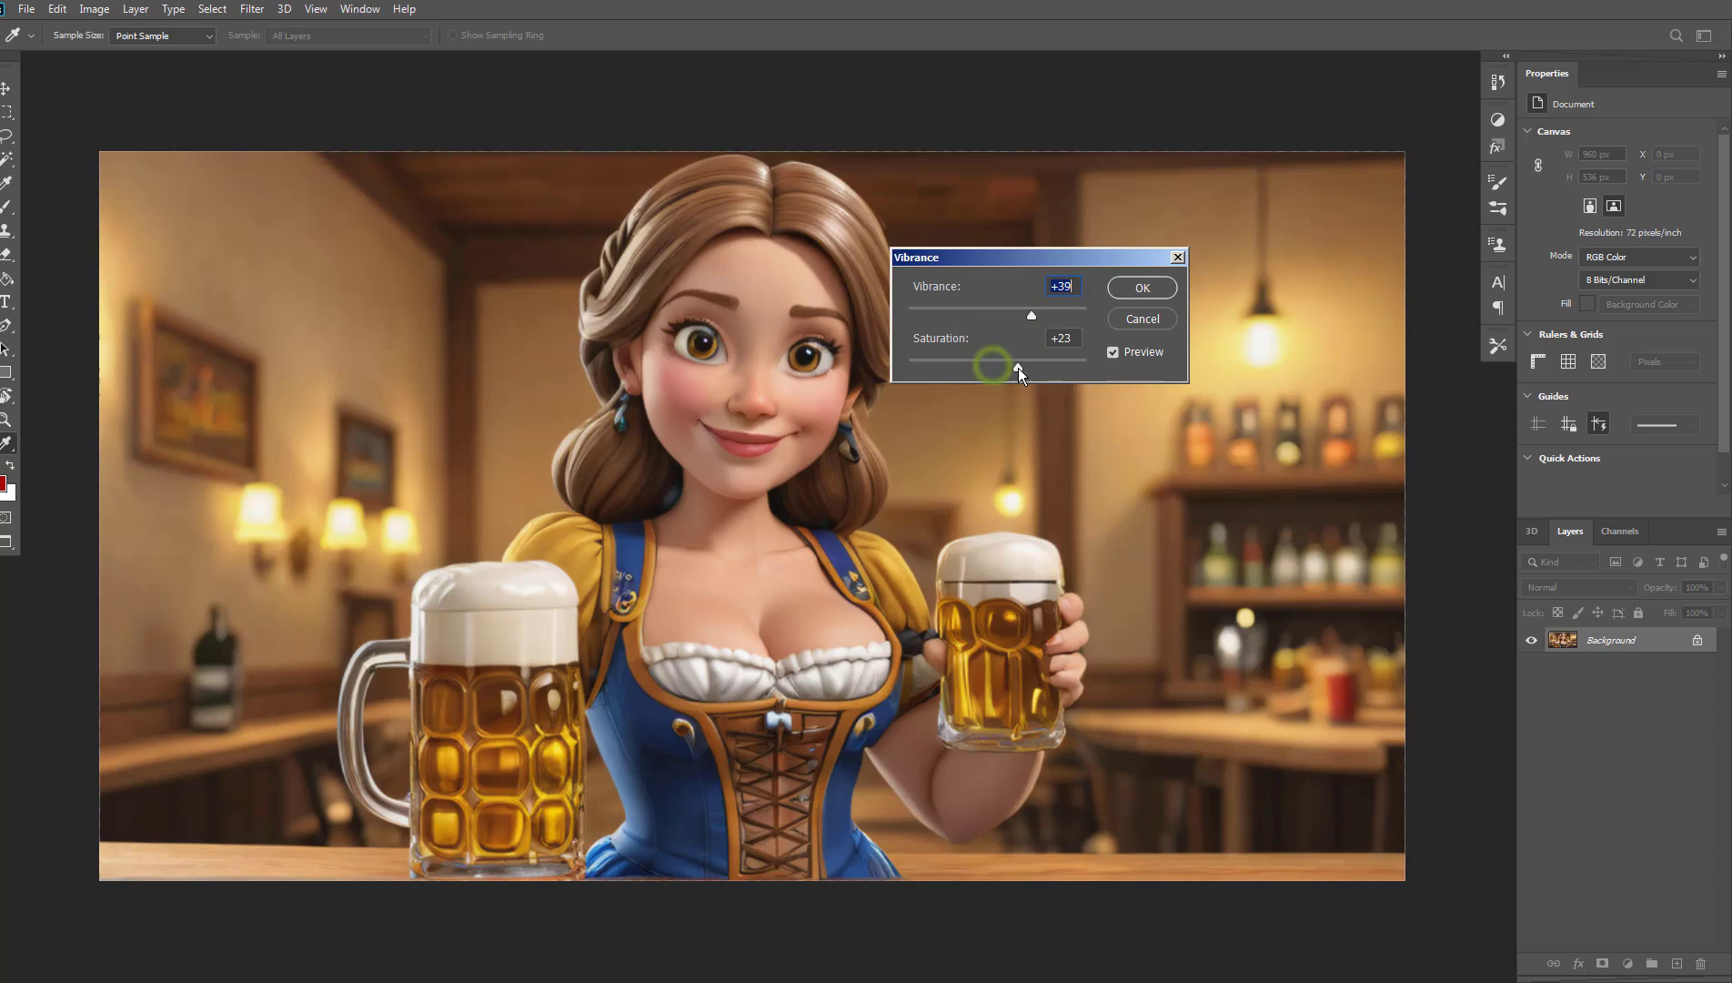
click(1134, 286)
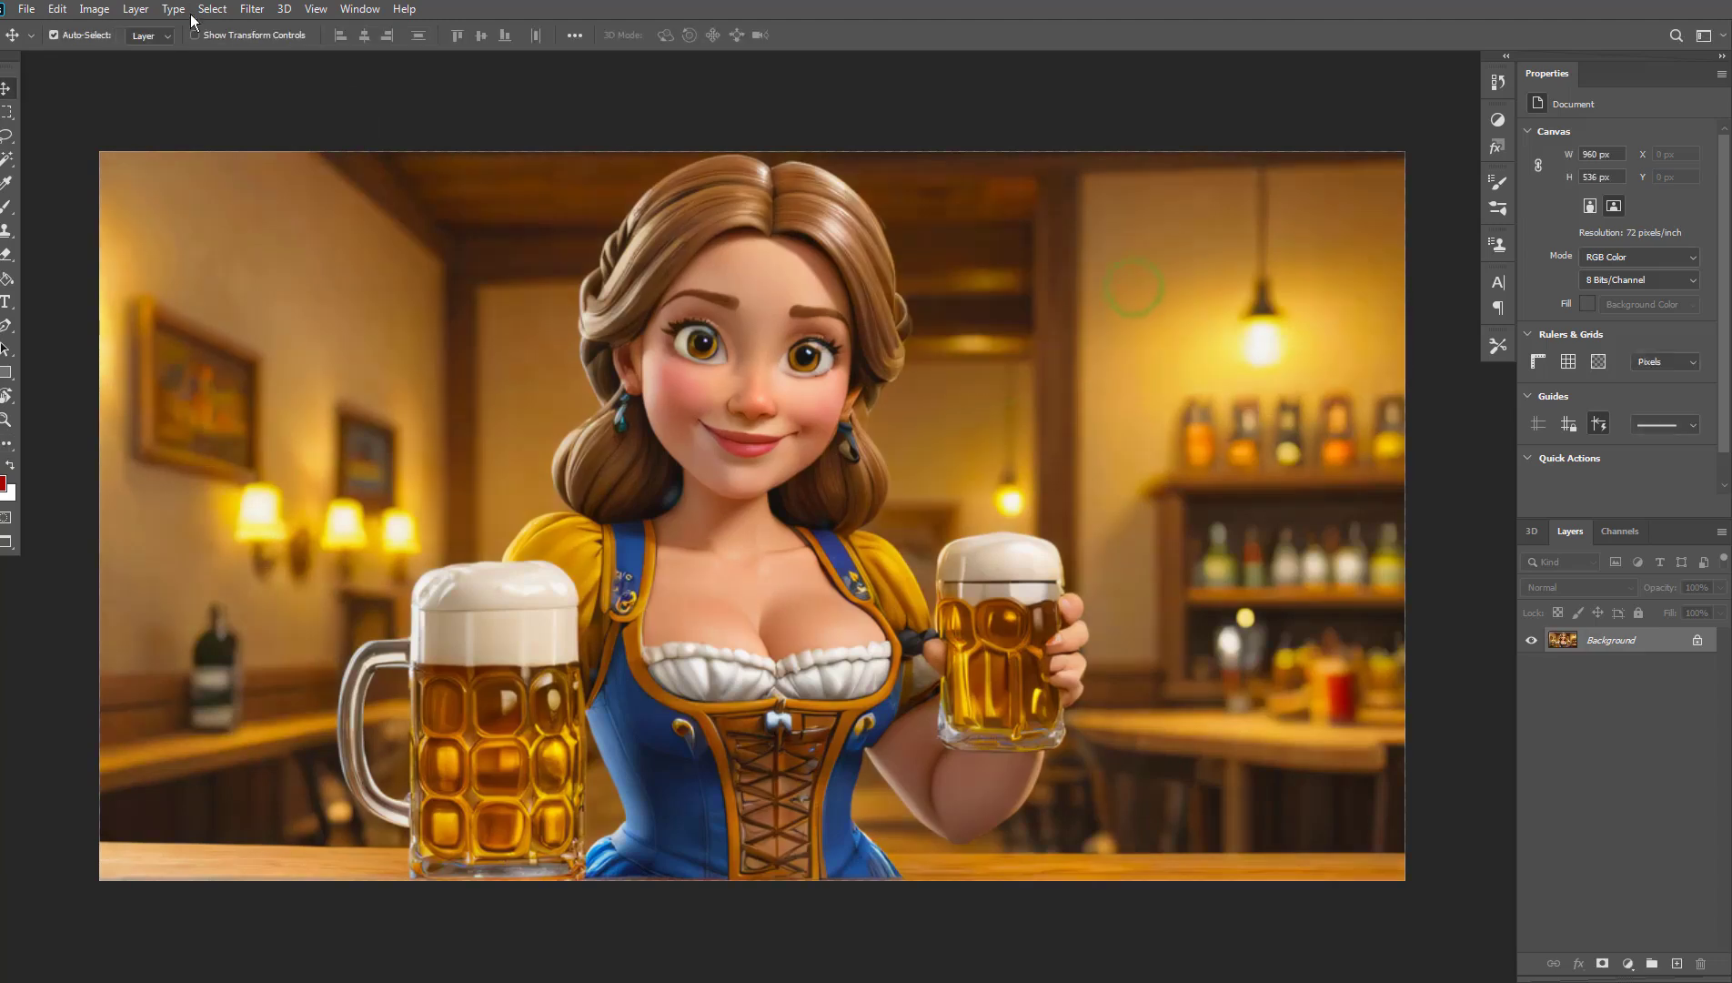
Try Auto Color followed by Auto Contrast on the image
click(91, 9)
click(91, 109)
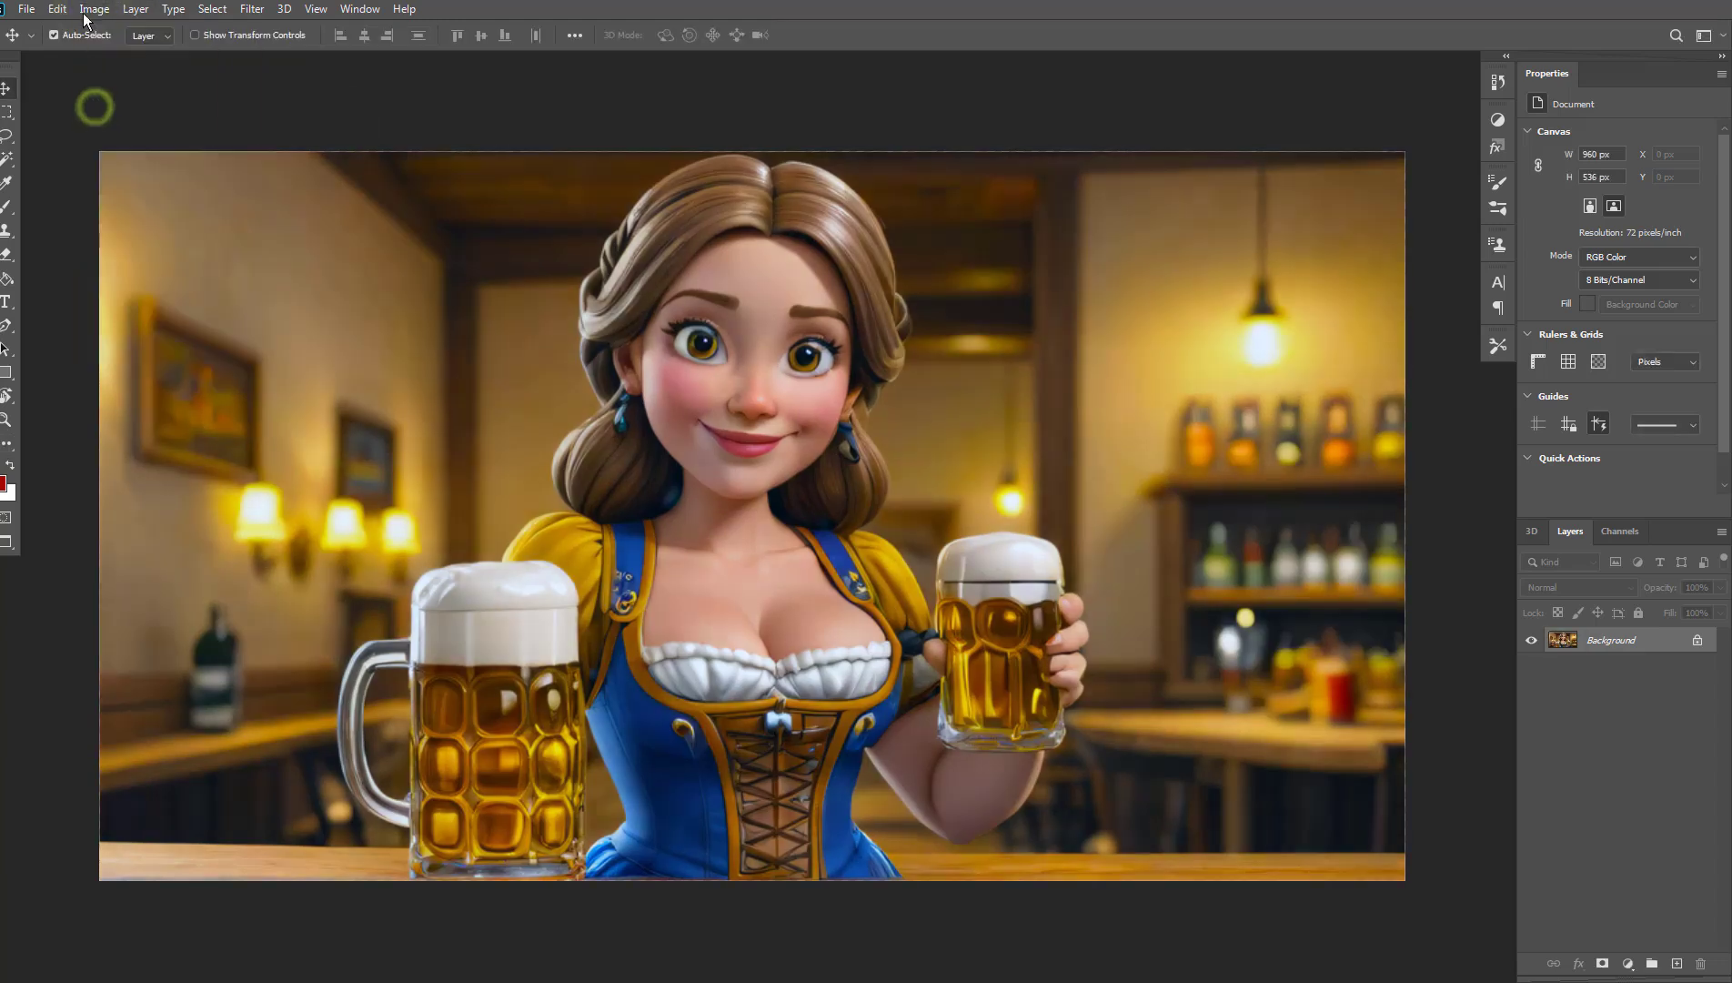
click(94, 9)
click(93, 96)
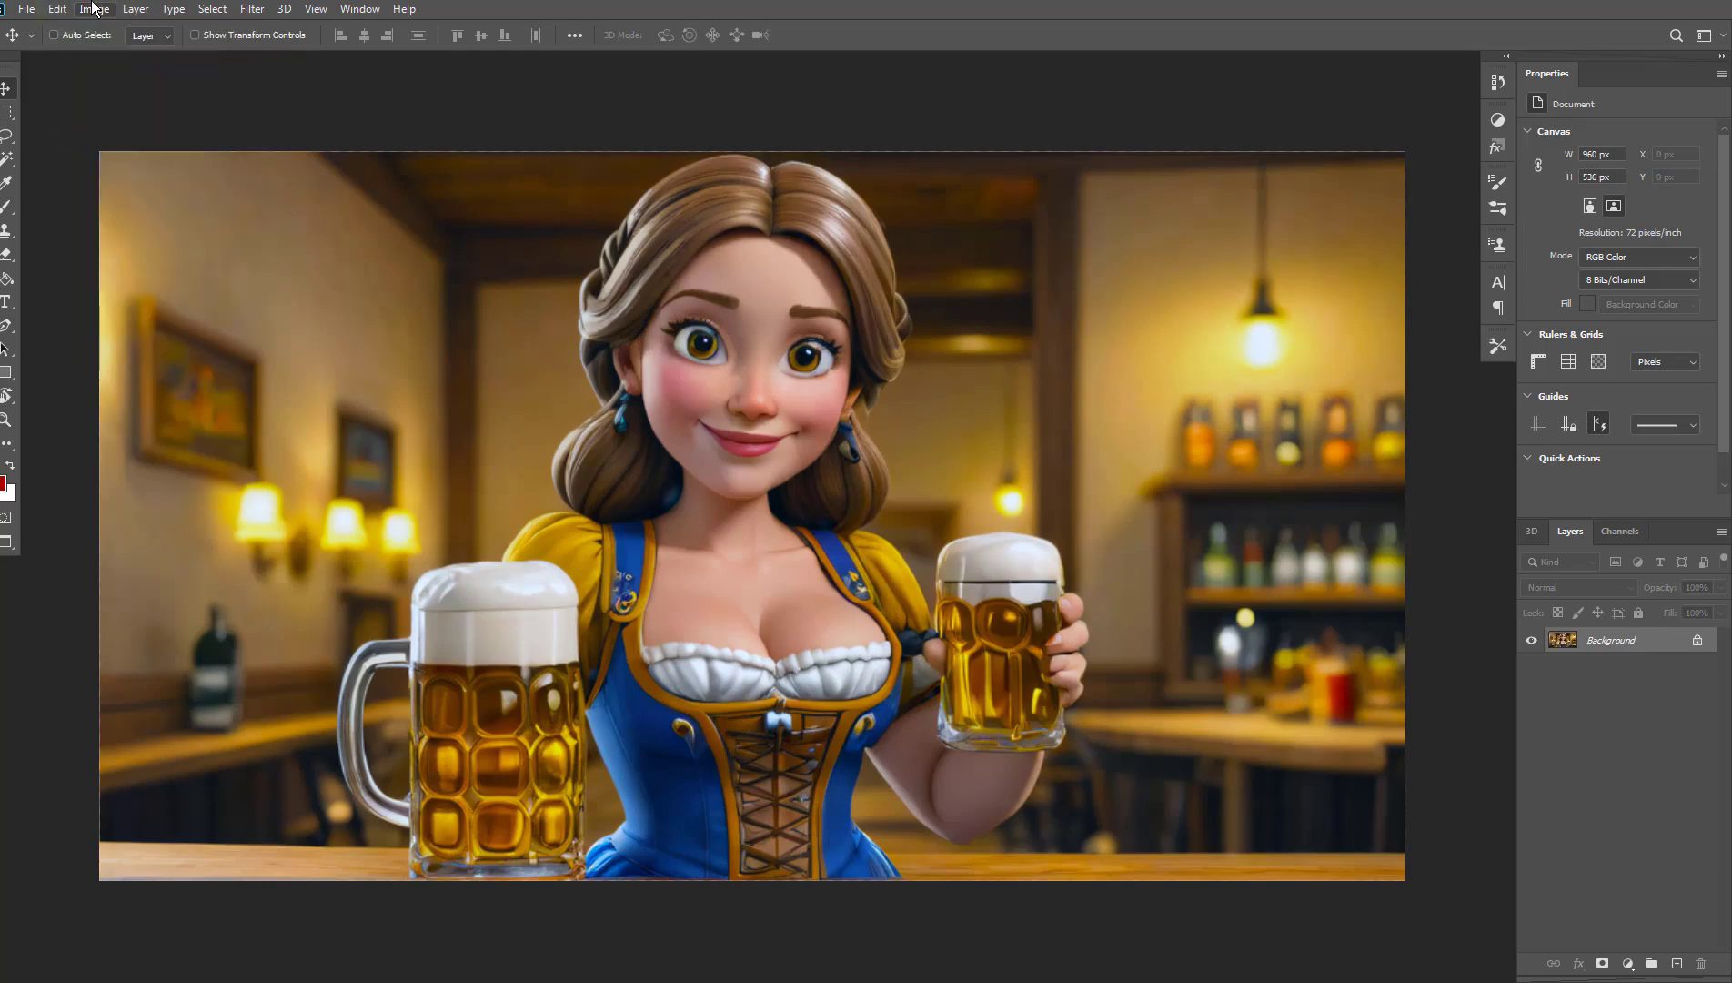
Apply Auto Contrast and Auto Tone to the vibrance-adjusted image
click(94, 9)
click(107, 92)
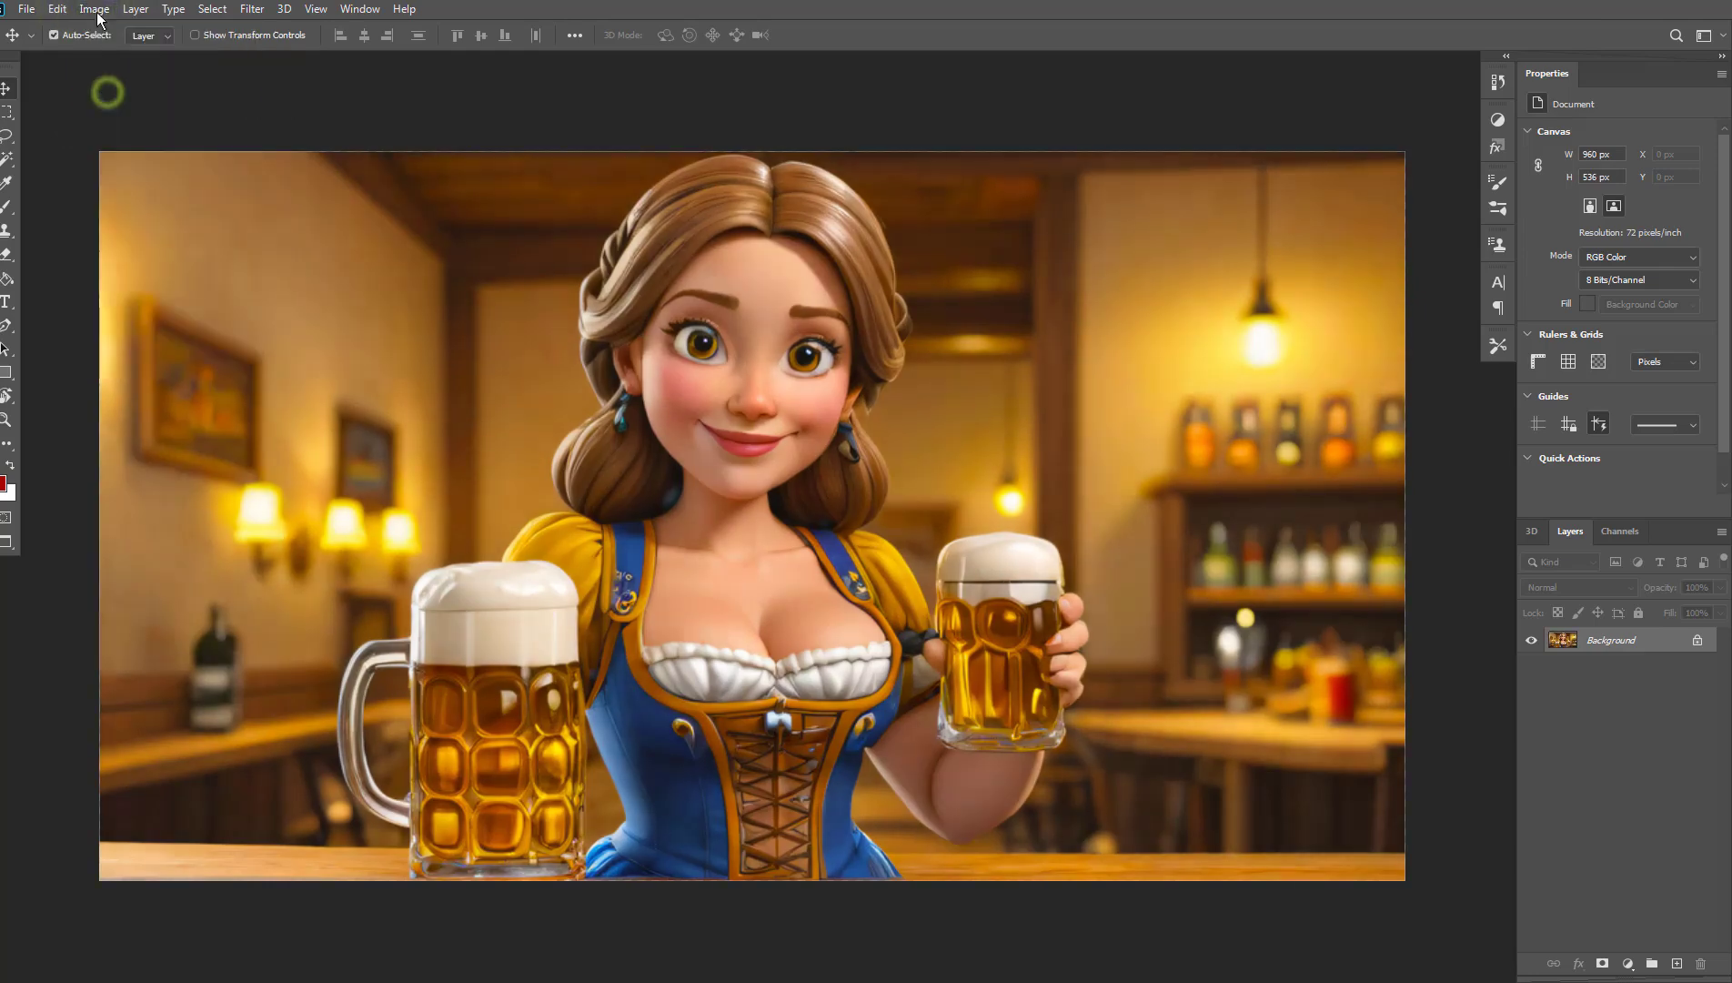
click(95, 9)
click(91, 76)
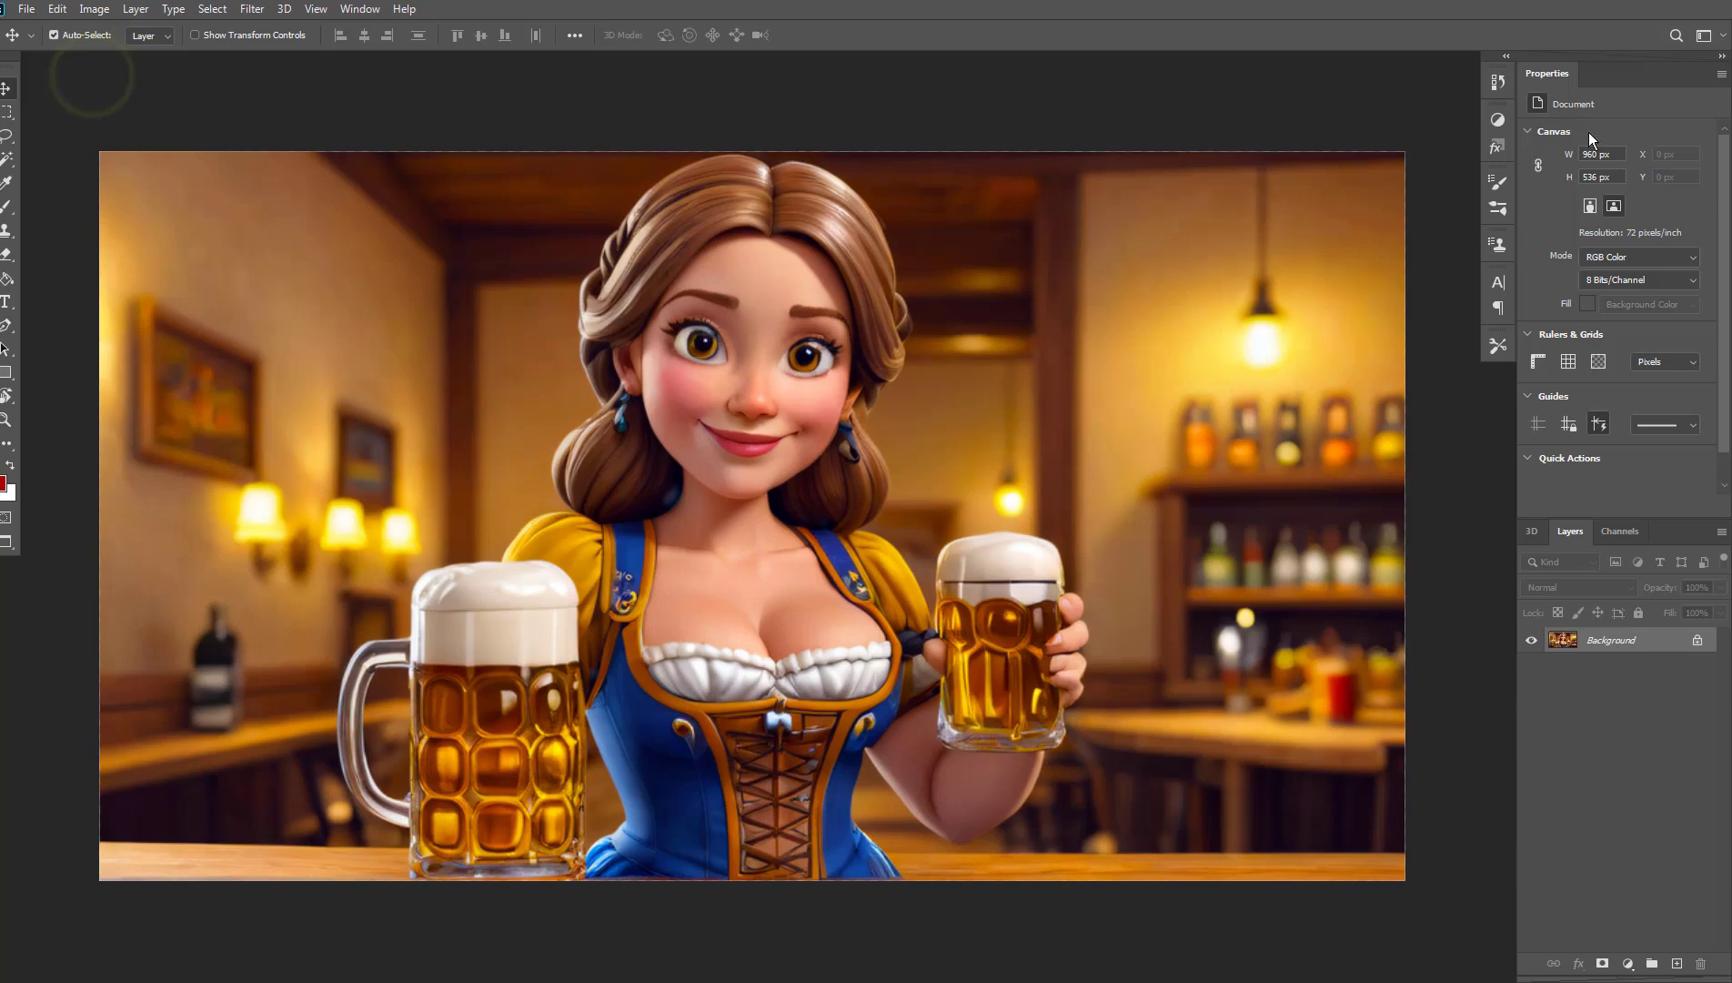
Compare the original 00000.png snapshot with the Auto Tone state in the history, finishing on the Auto Tone state
click(1502, 80)
click(1330, 103)
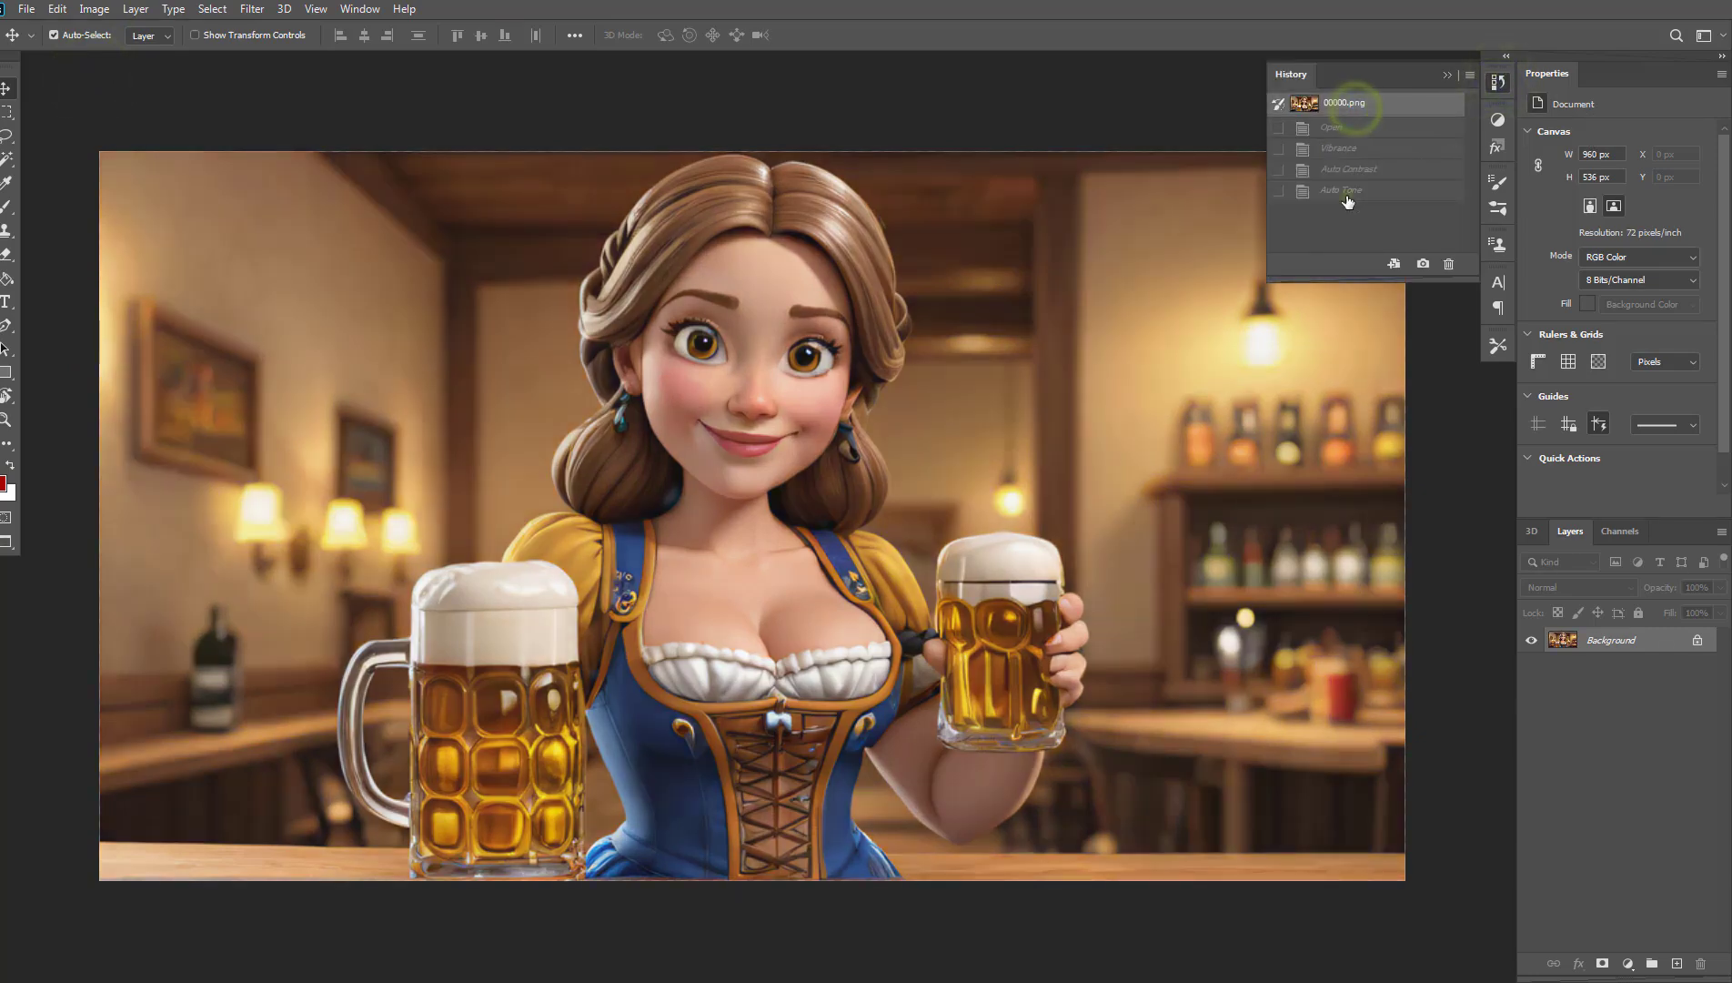
click(1348, 191)
click(1378, 103)
click(1364, 191)
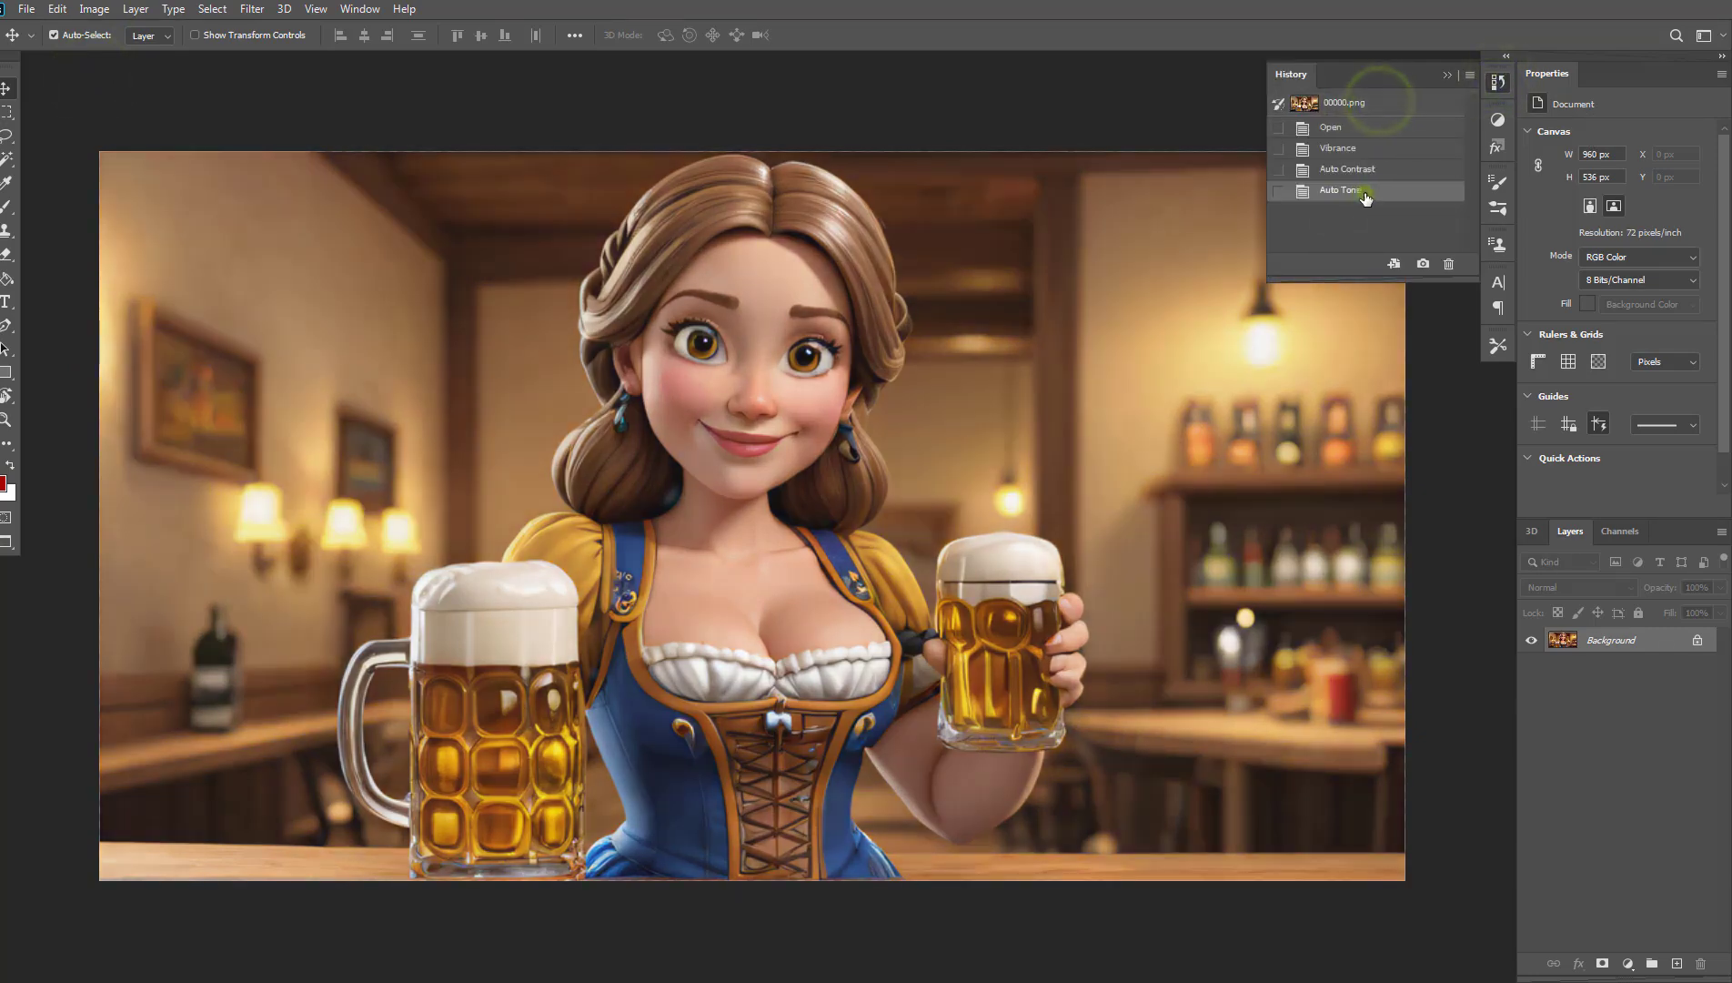
click(1380, 103)
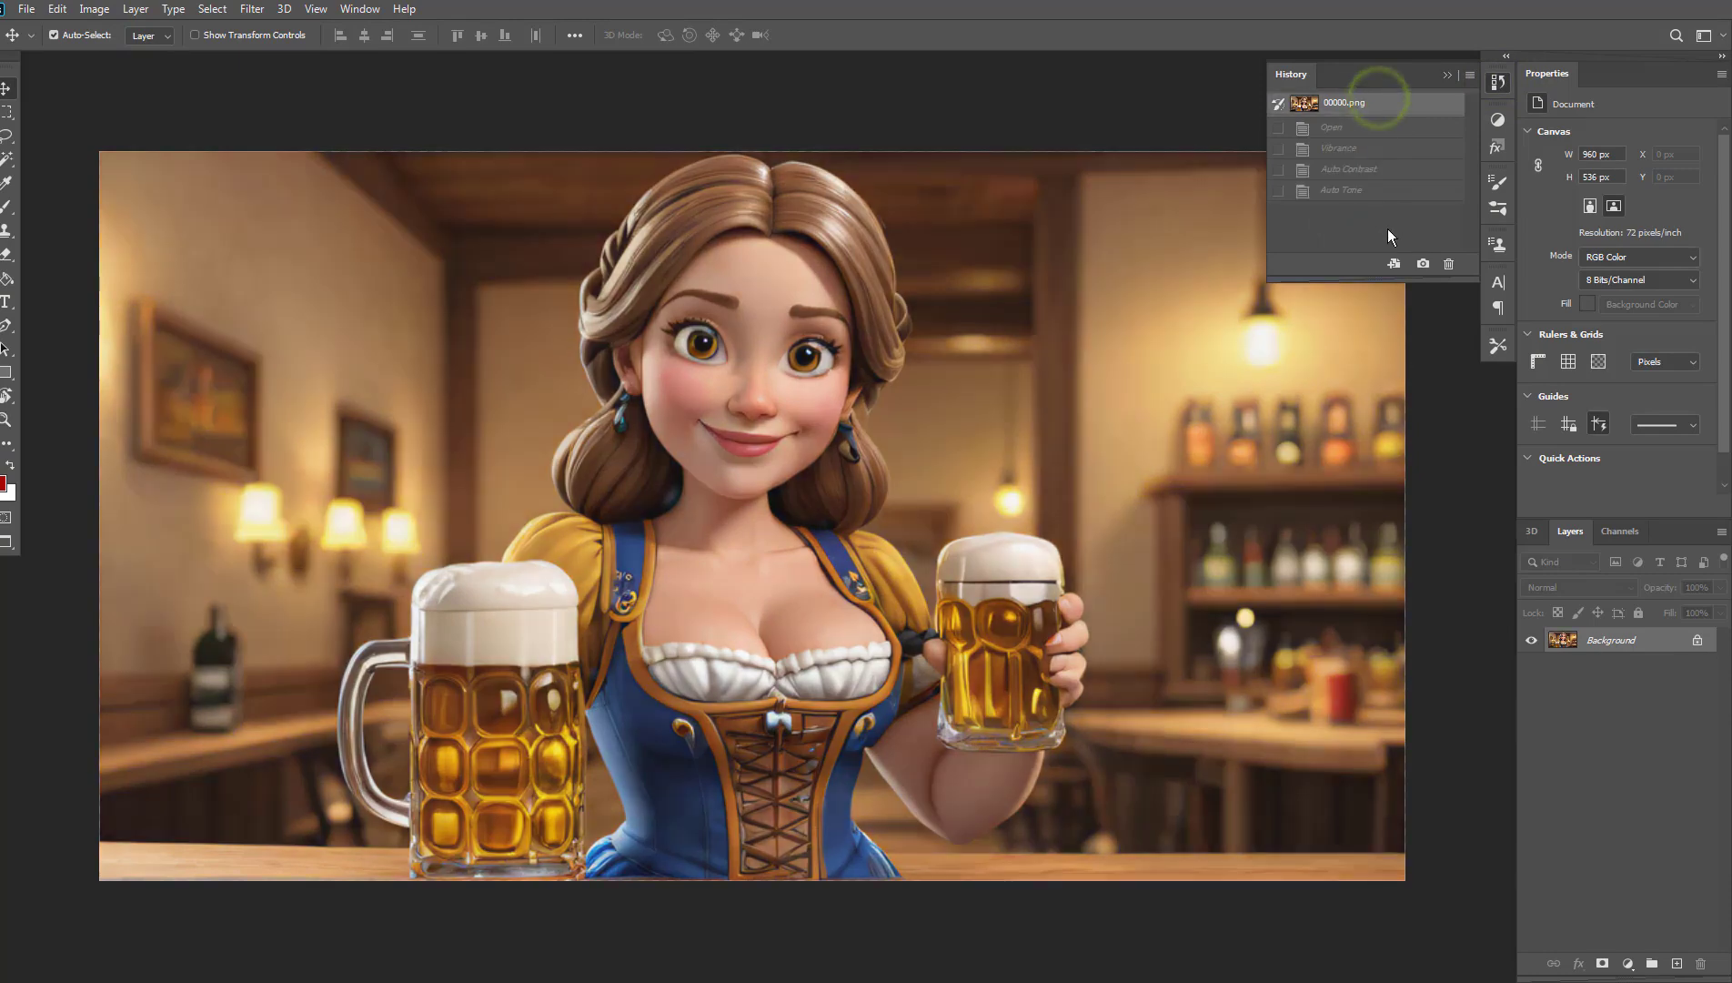
click(1346, 193)
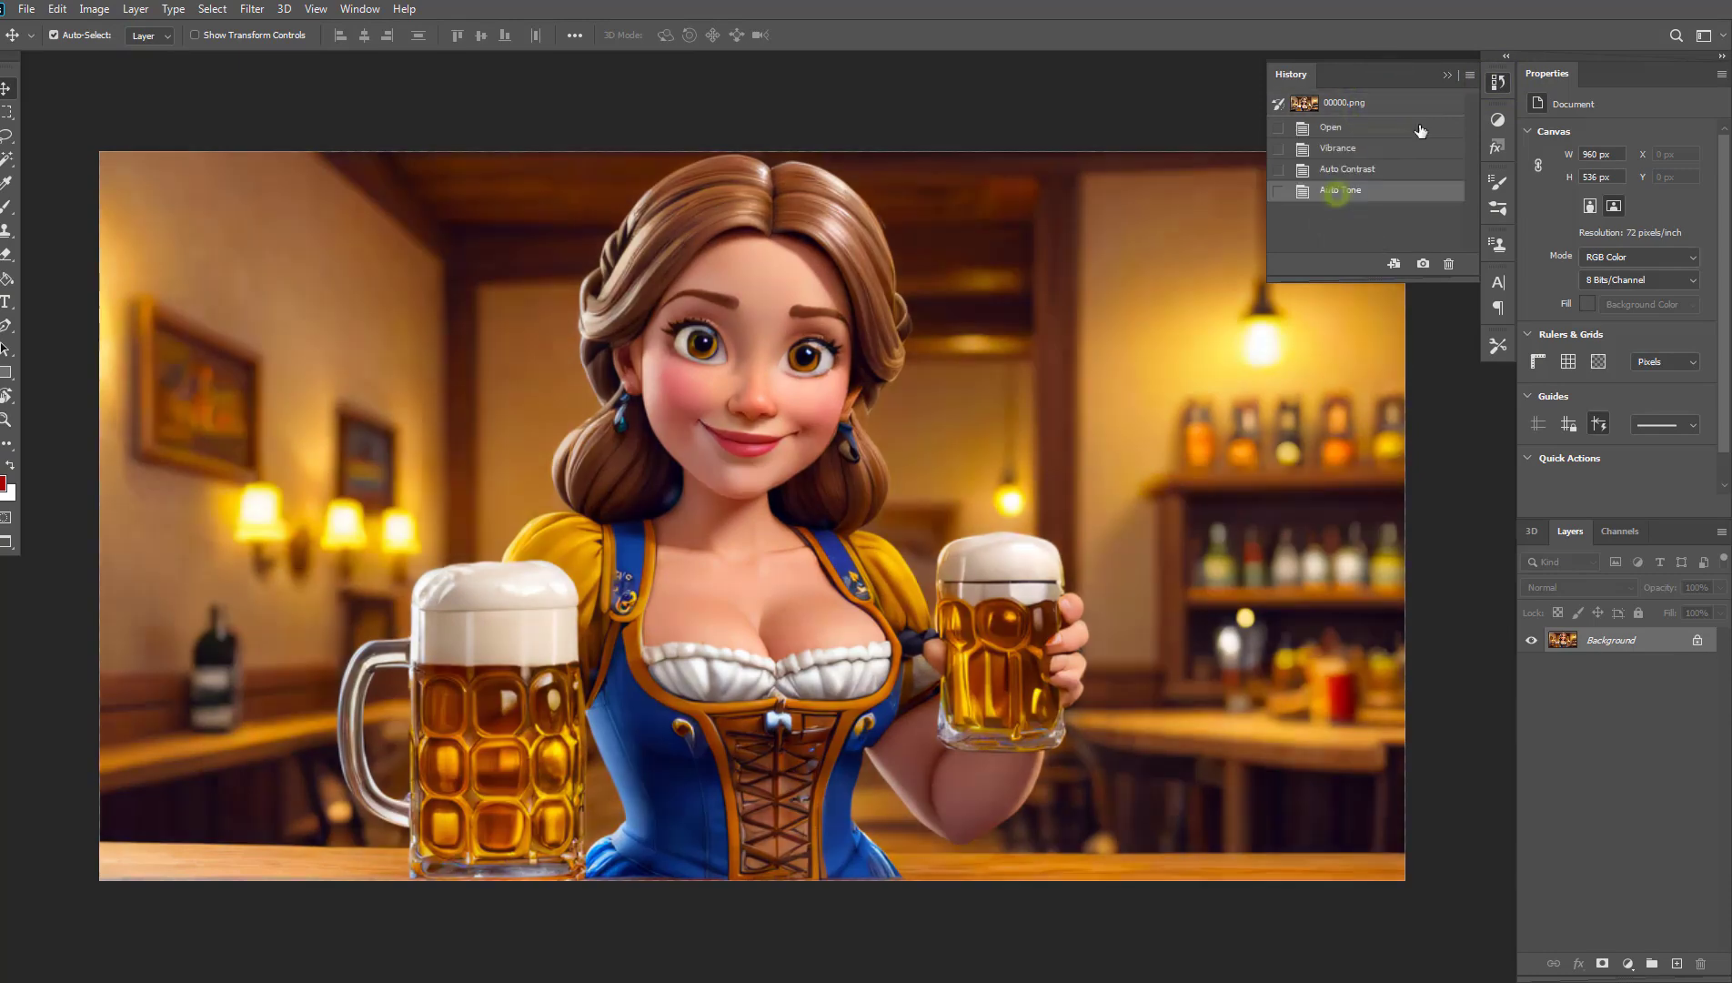
click(1448, 76)
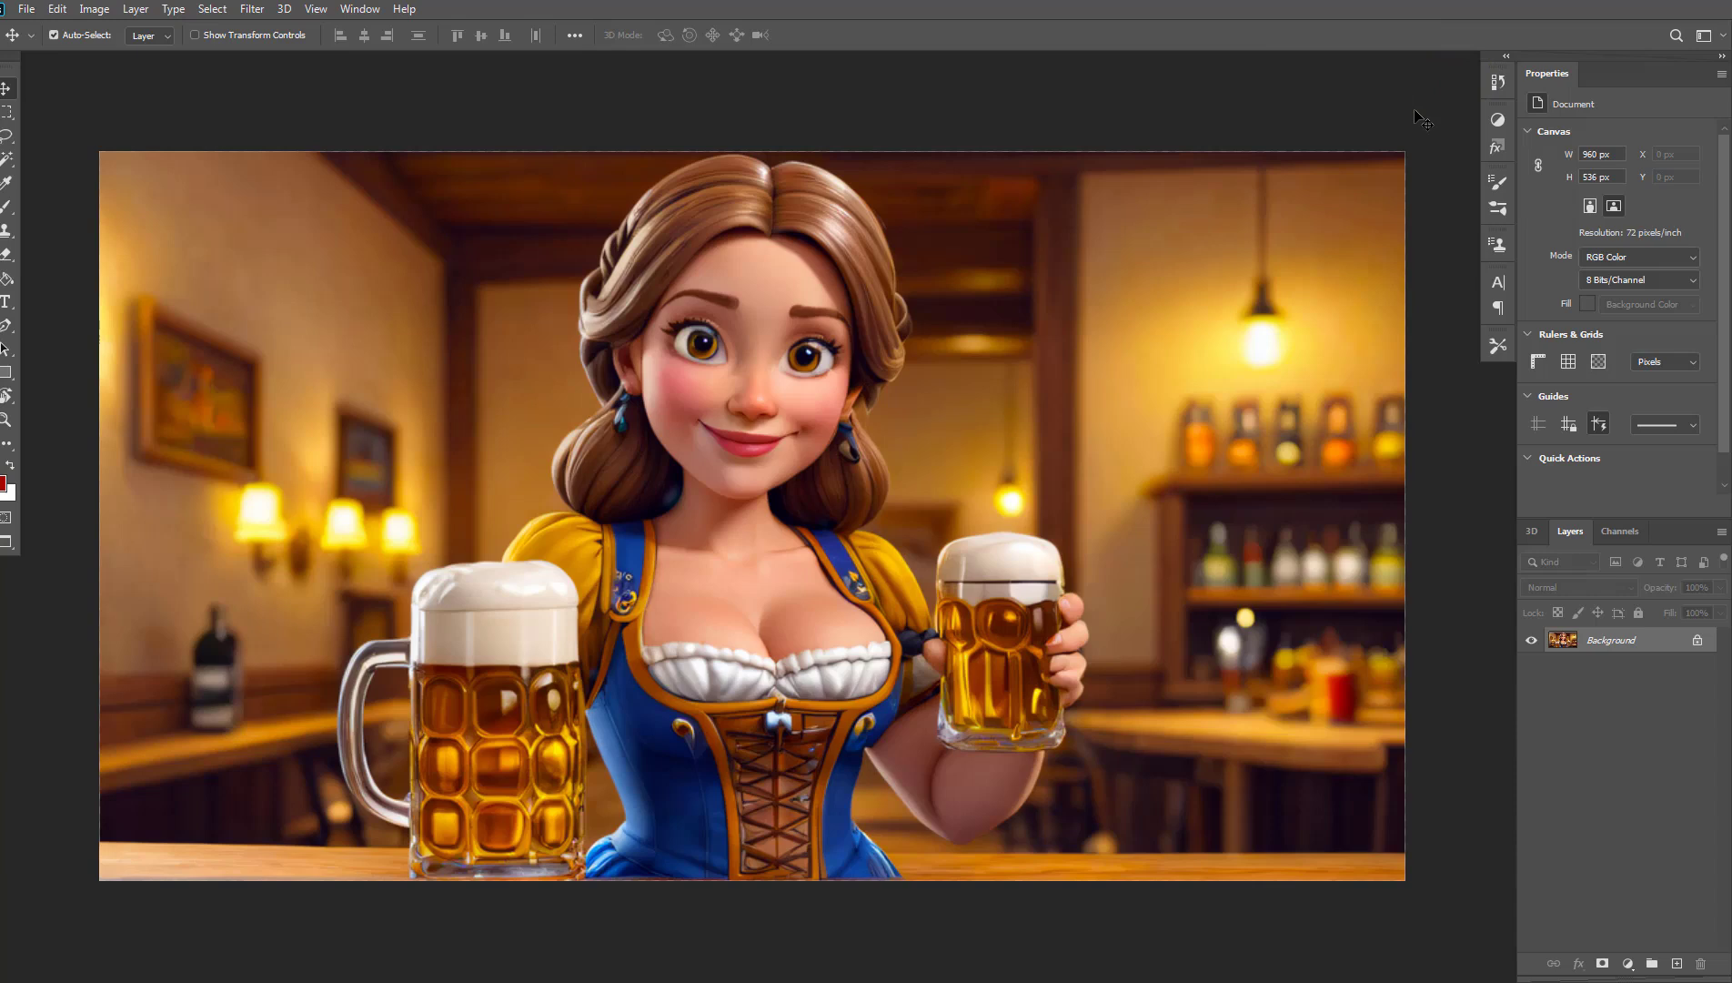